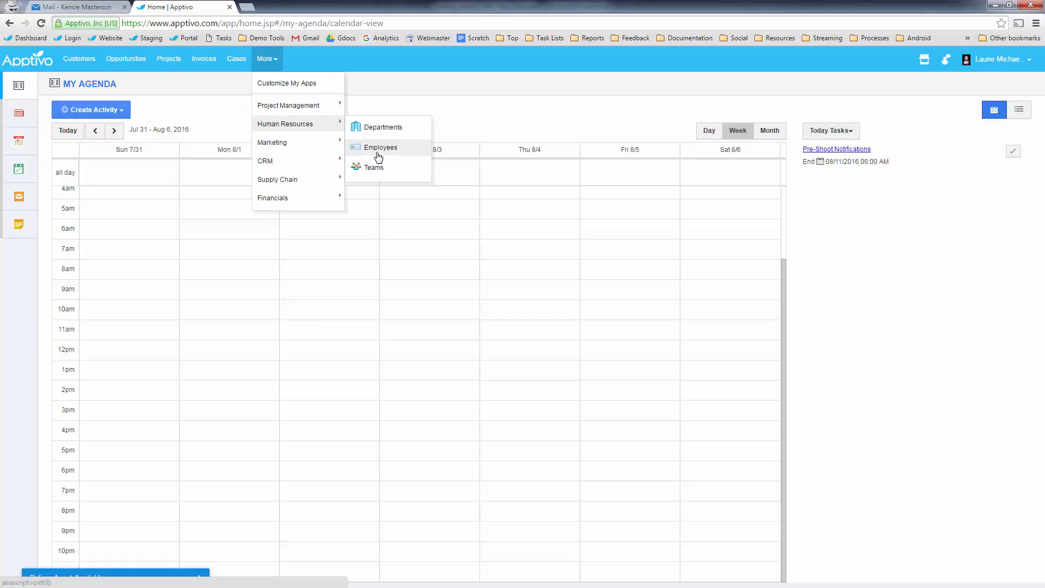
- Start a new employee in Employees and pick the manager from the autocomplete suggestions
click(377, 151)
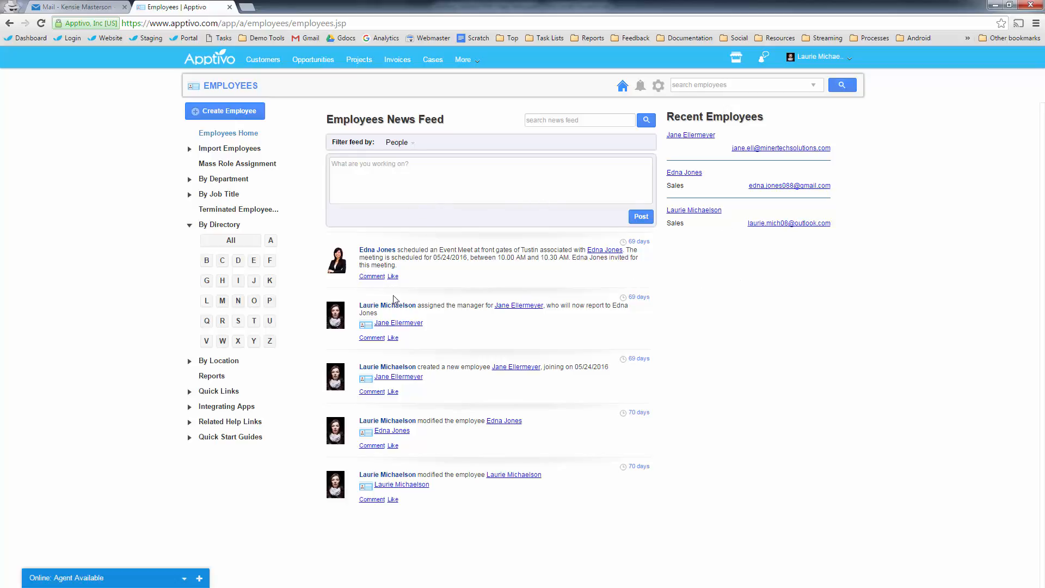
click(214, 112)
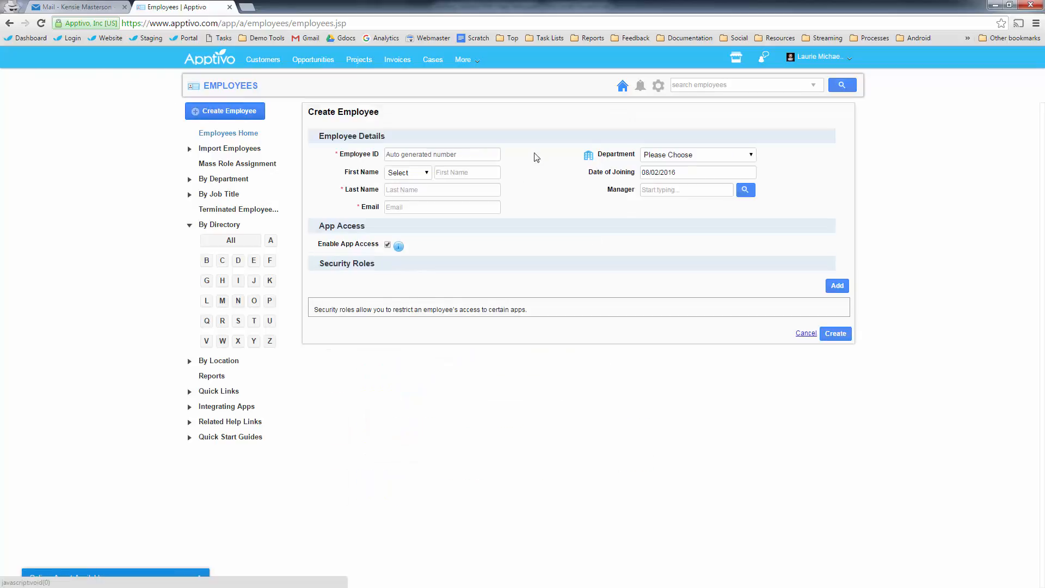
click(453, 173)
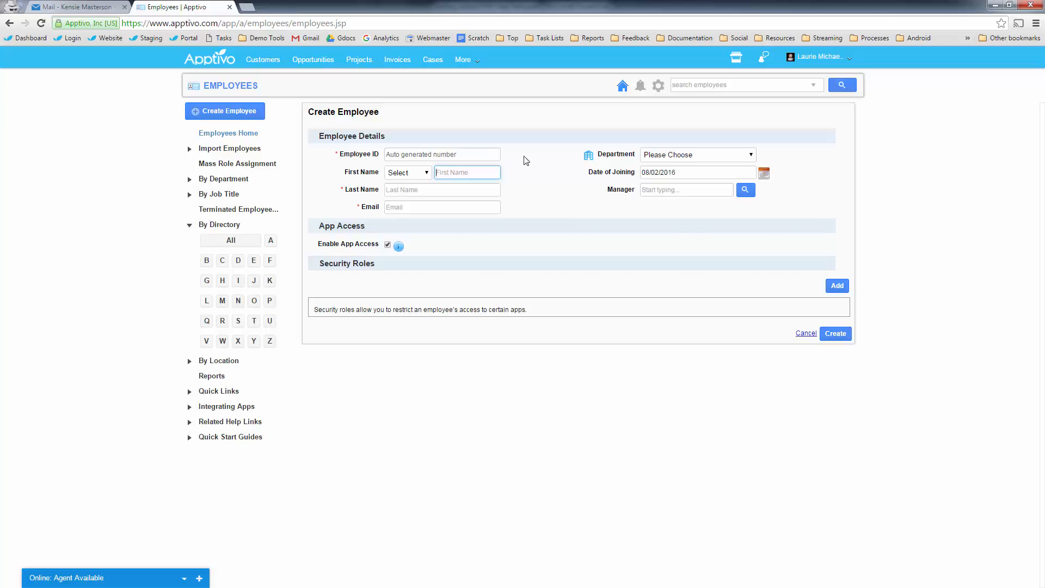
click(664, 191)
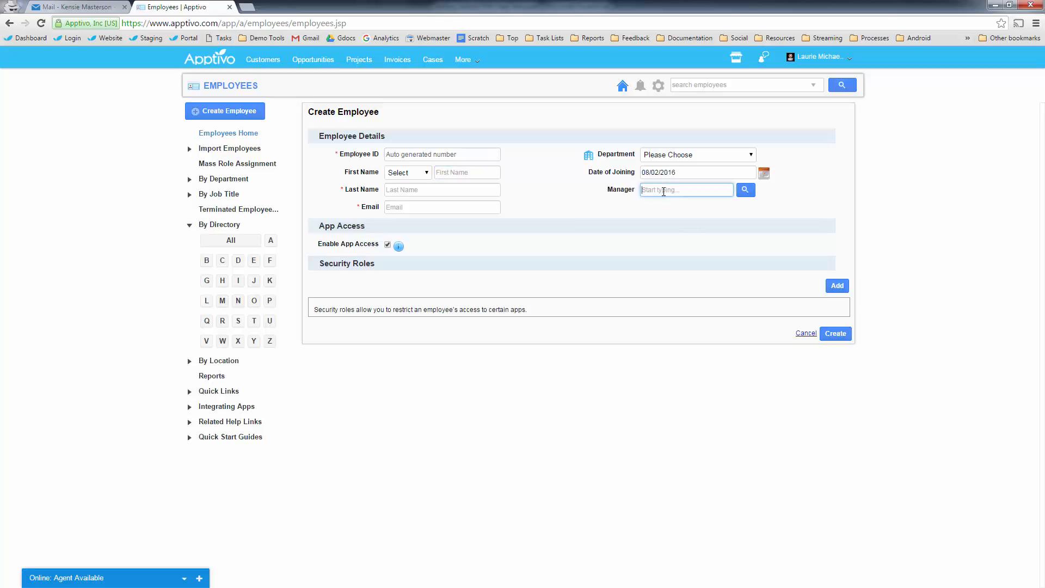
text(lauri)
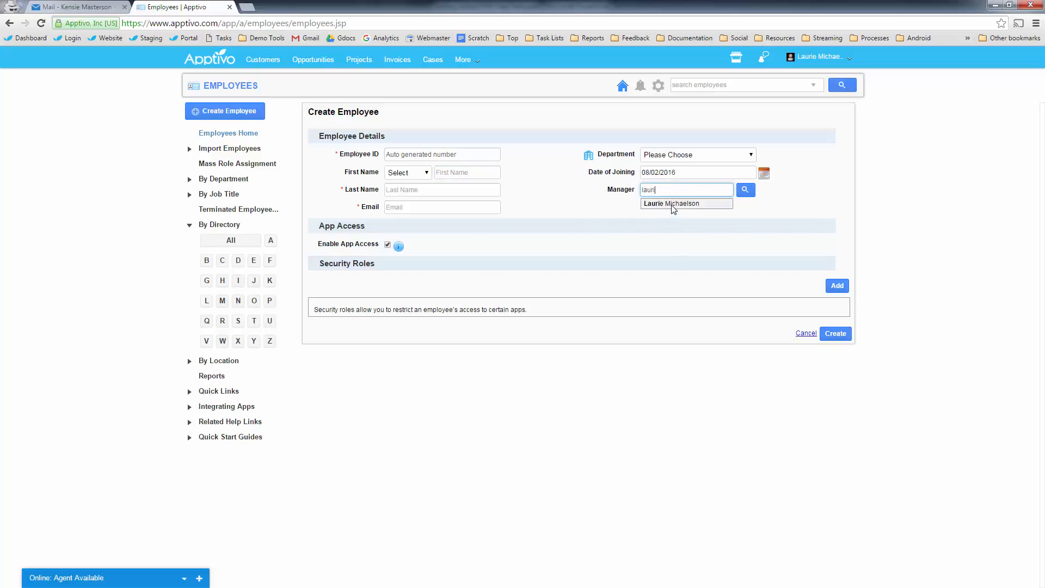
click(674, 206)
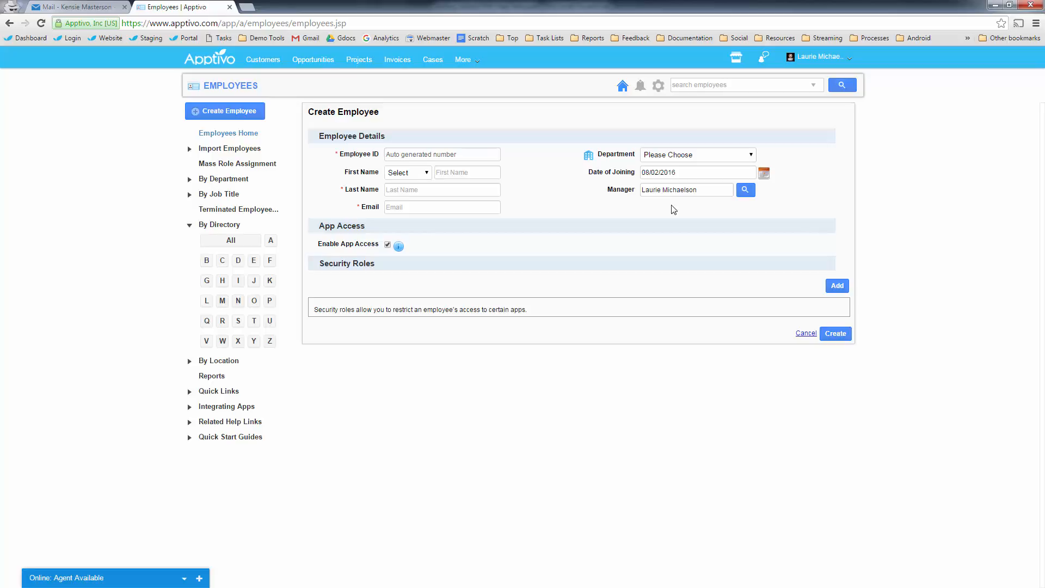
- Enter the employee's first name, last name and work e-mail, then open Add Roles
click(479, 170)
key(Tab)
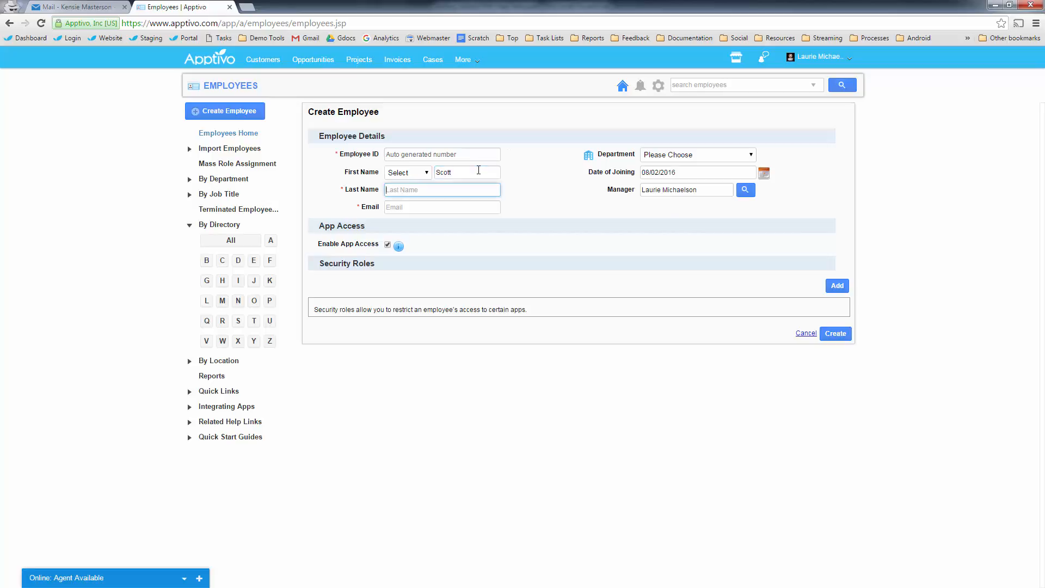
key(Tab)
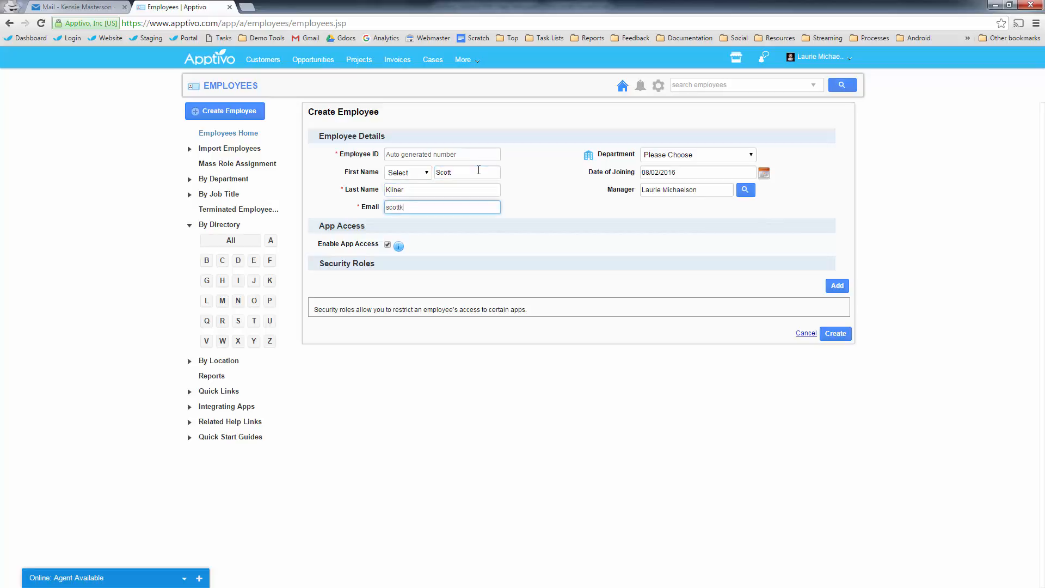
click(434, 277)
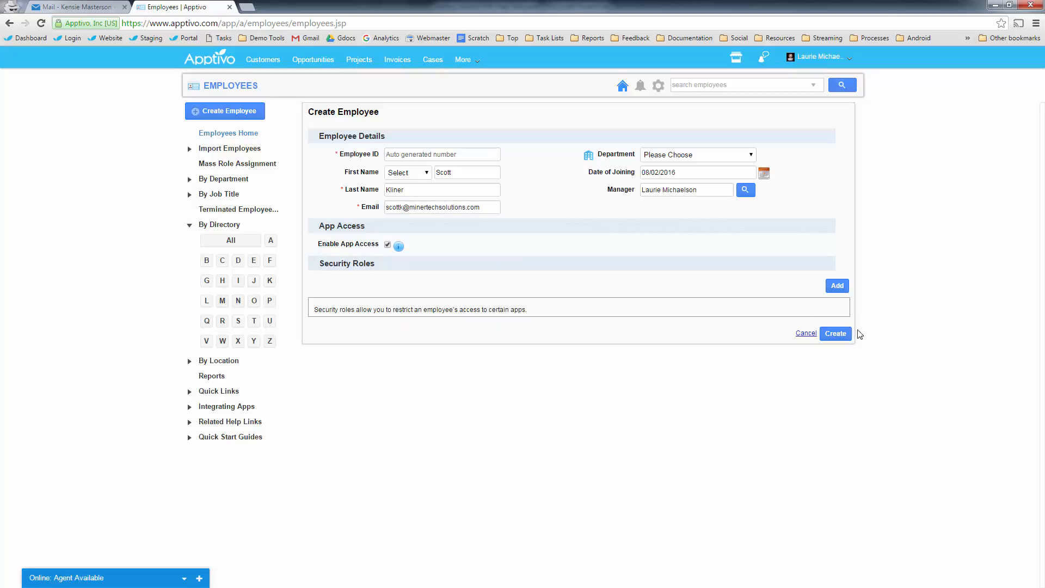
click(837, 287)
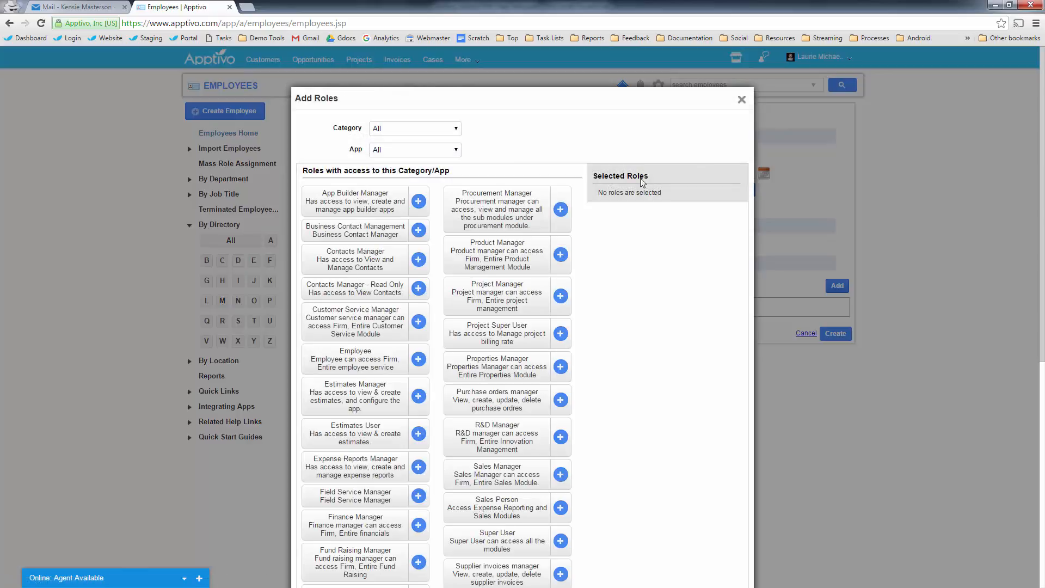
- Filter roles to the CRM category and Cases app, and add the Customer Service Manager role
click(394, 135)
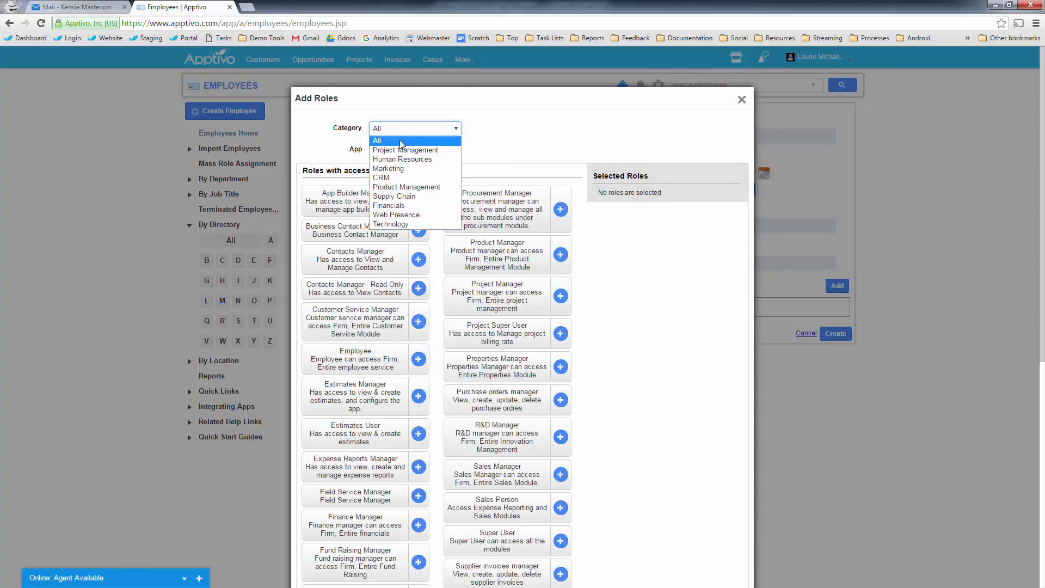
click(403, 179)
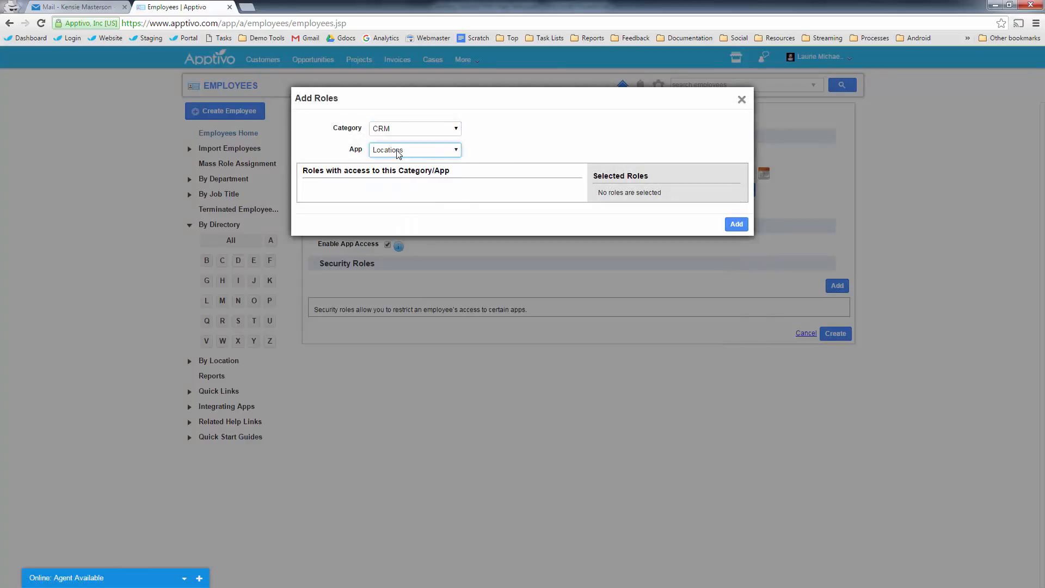
click(398, 151)
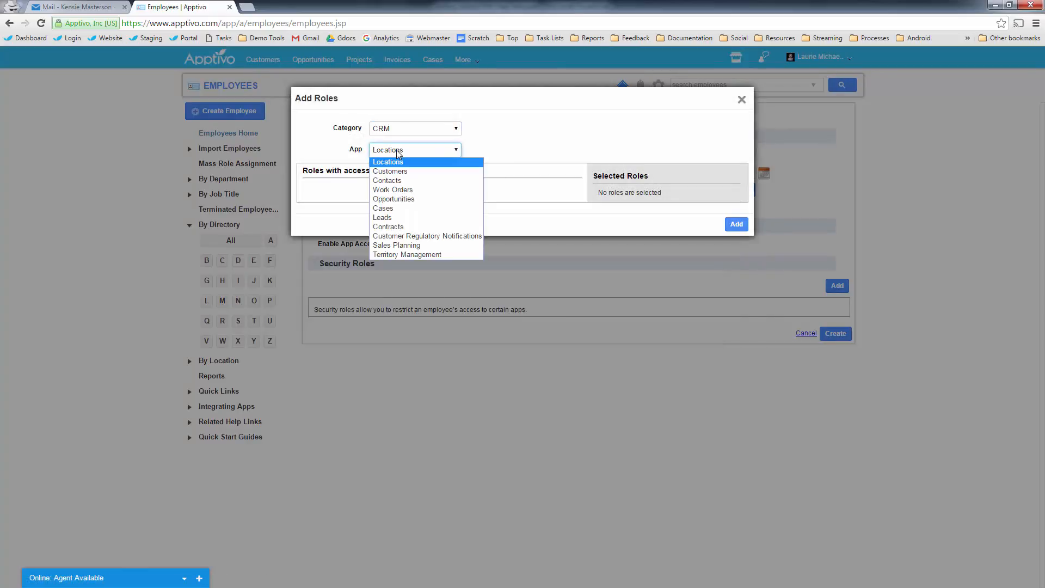
click(398, 209)
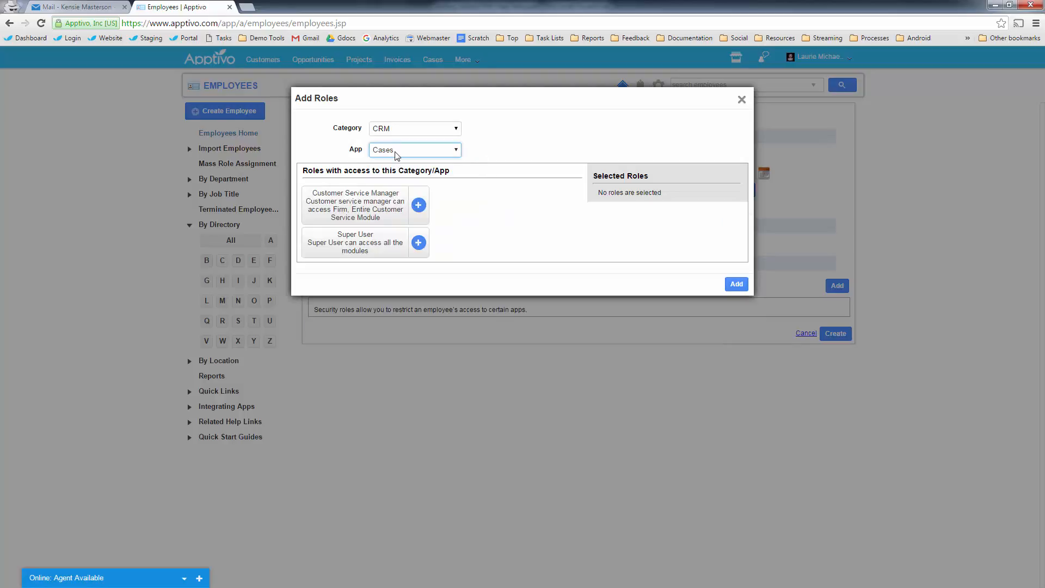
click(418, 206)
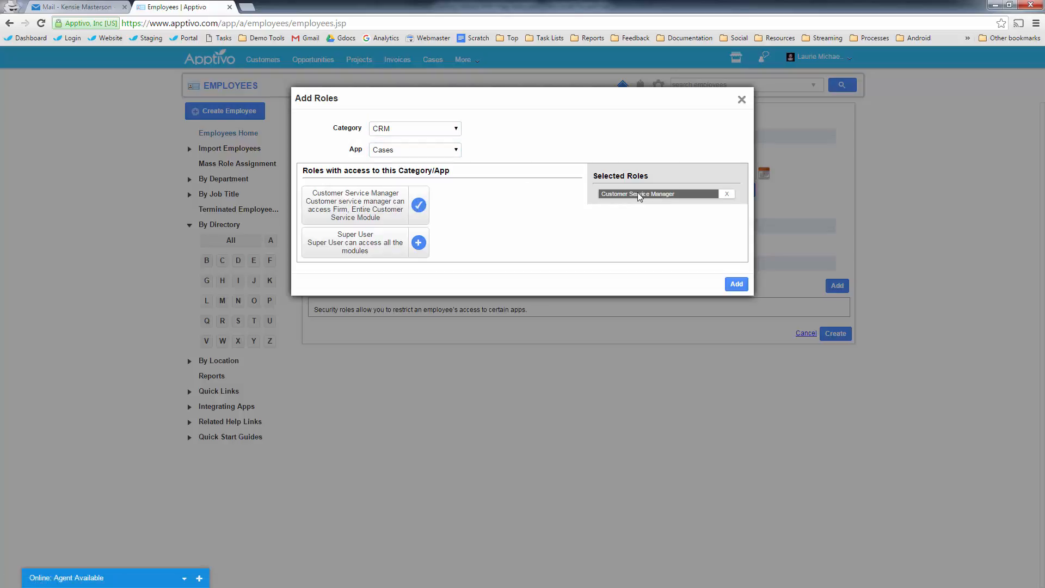
click(737, 284)
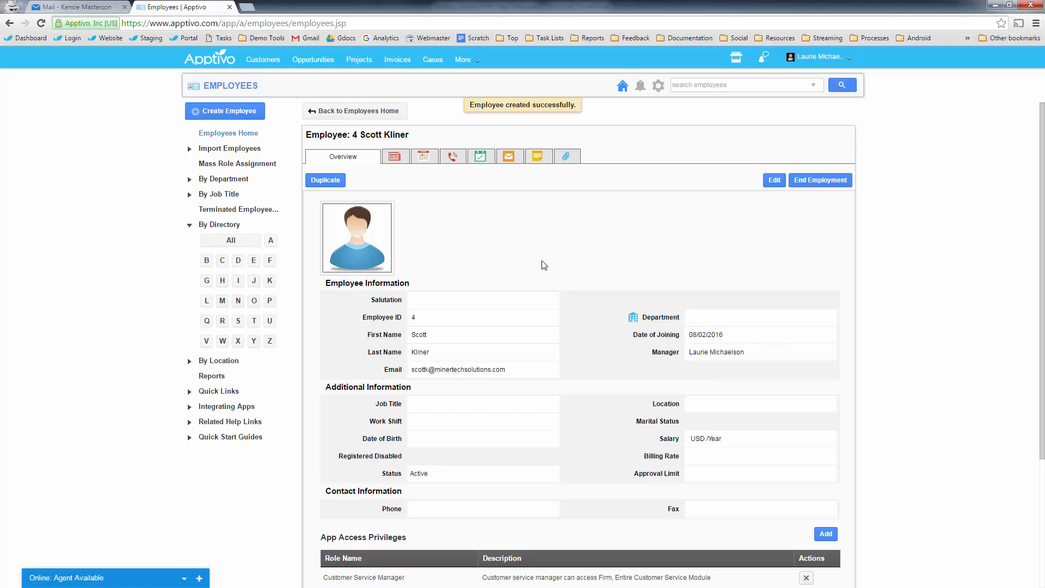
- Highlight and then deselect the employee's e-mail, and open the user account menu
mouse_move(348, 204)
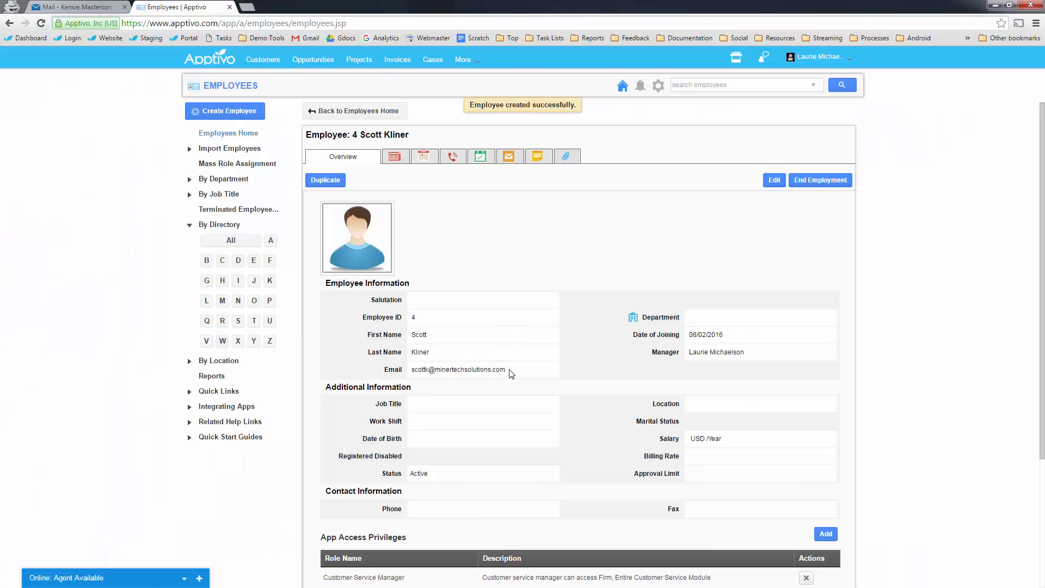
drag(506, 370, 417, 373)
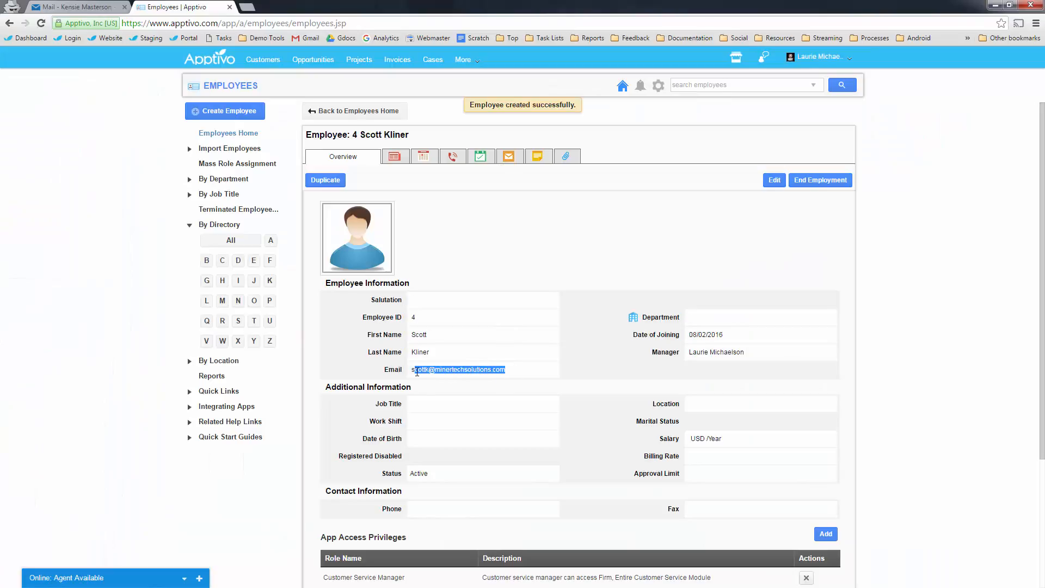
click(620, 218)
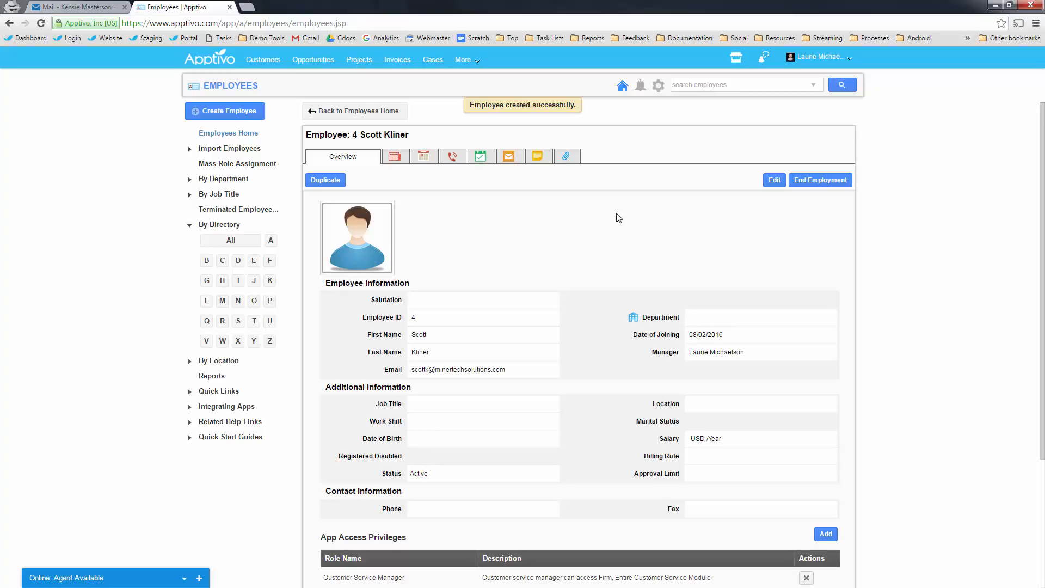
click(811, 57)
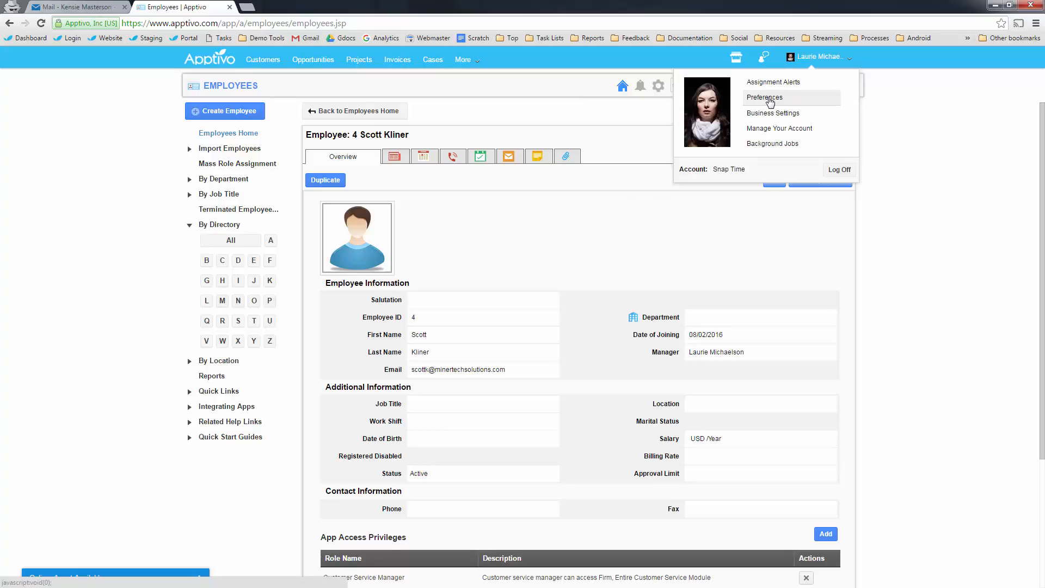
- In Preferences > Email, add the user's own e-mail address as a new account and save it
click(765, 98)
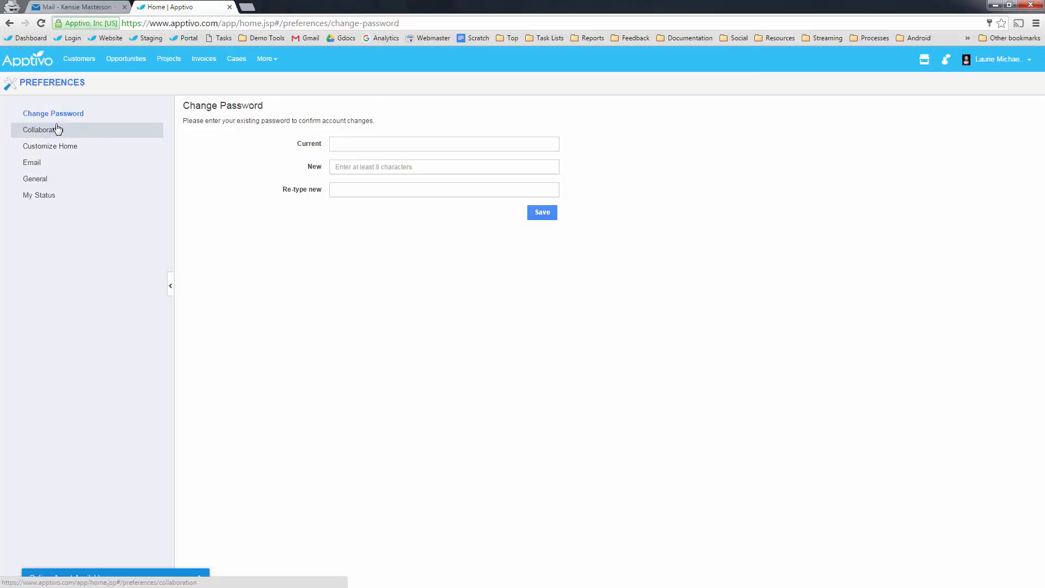
click(37, 168)
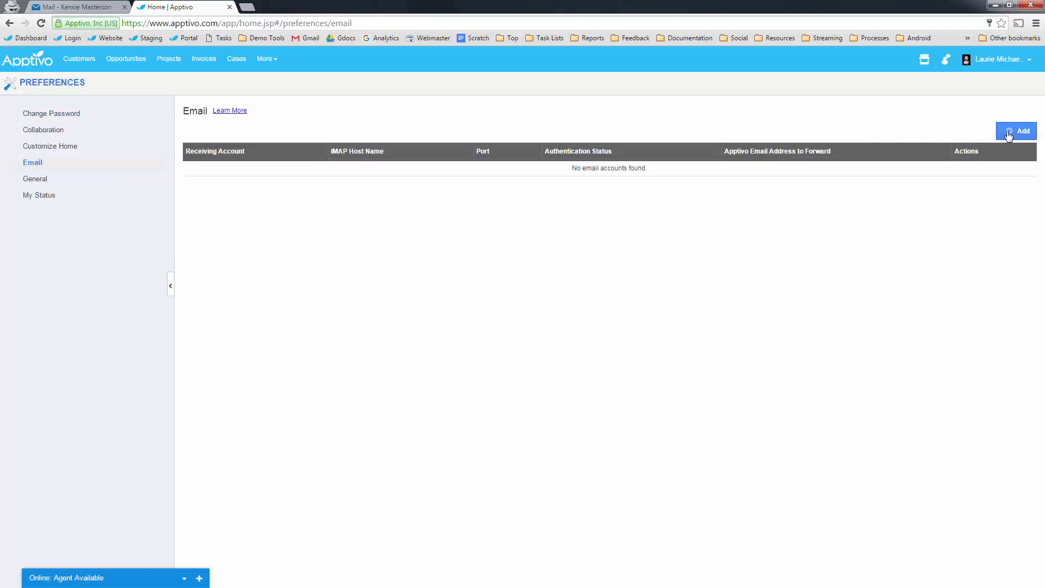
click(1010, 133)
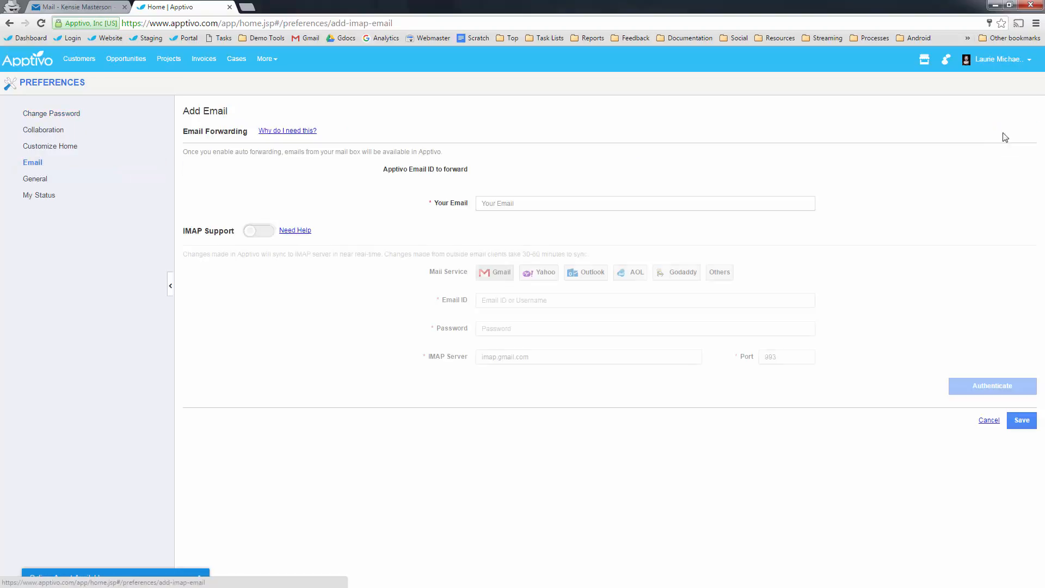
click(514, 202)
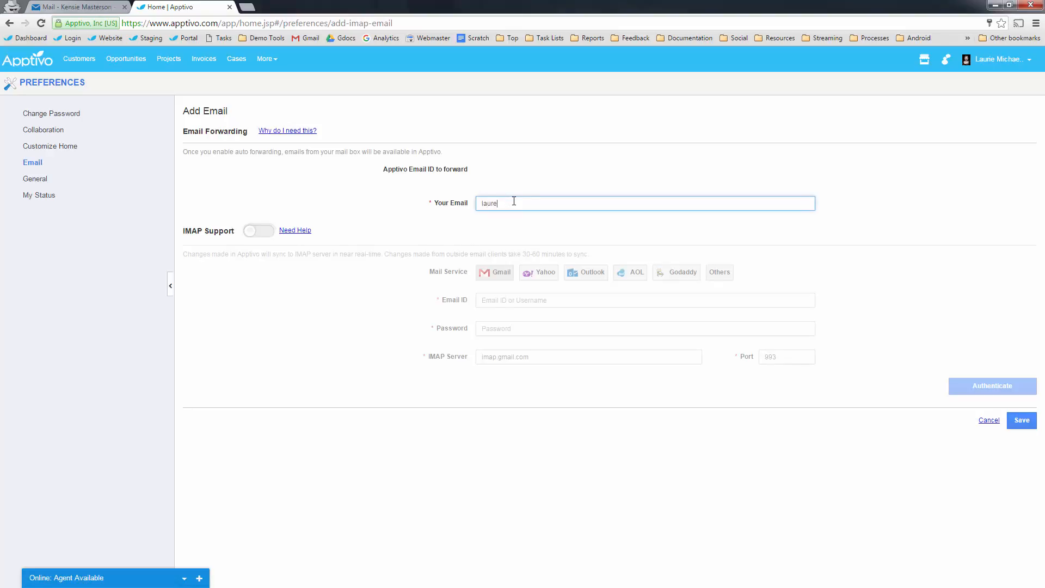
click(313, 357)
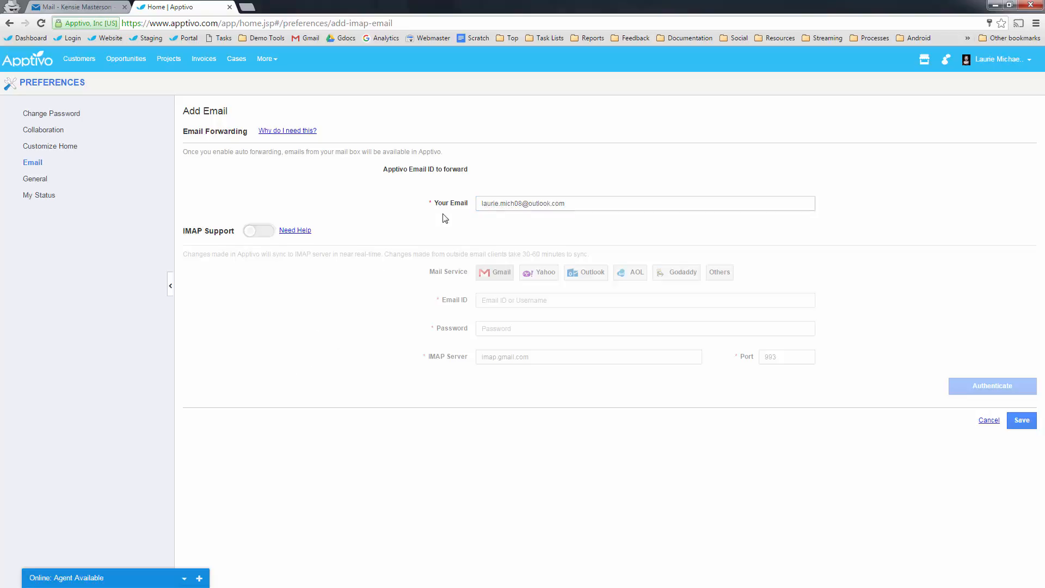
triple_click(497, 209)
click(924, 407)
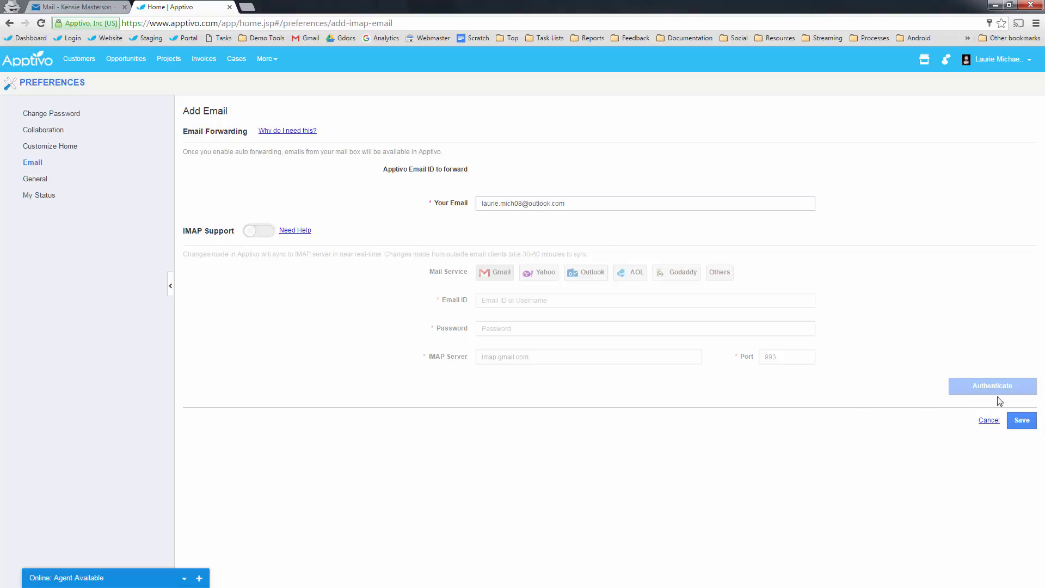
click(1022, 421)
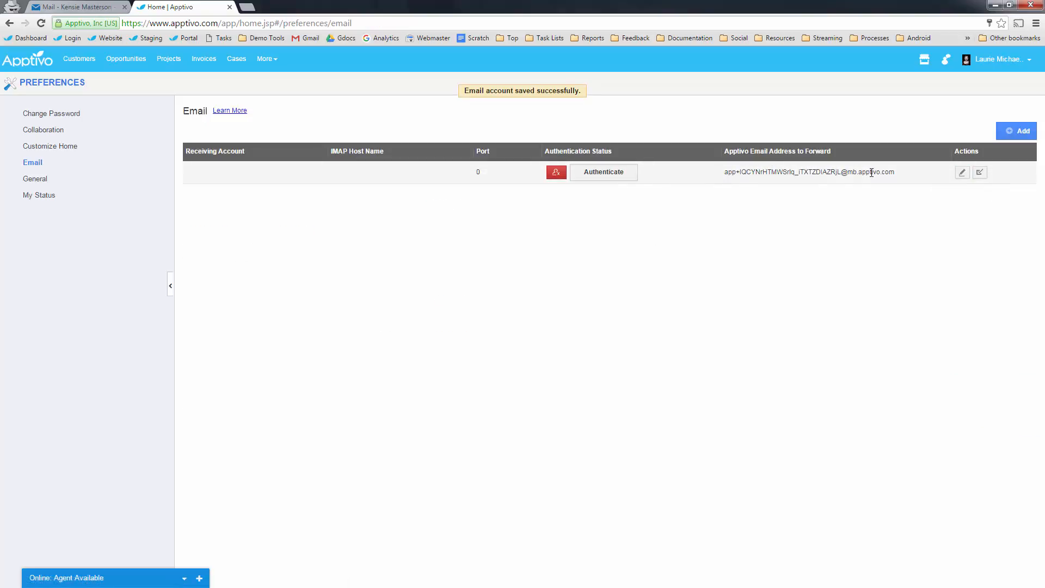
- Enable IMAP, fill the Email ID and password, choose Outlook and authenticate the mailbox
click(962, 172)
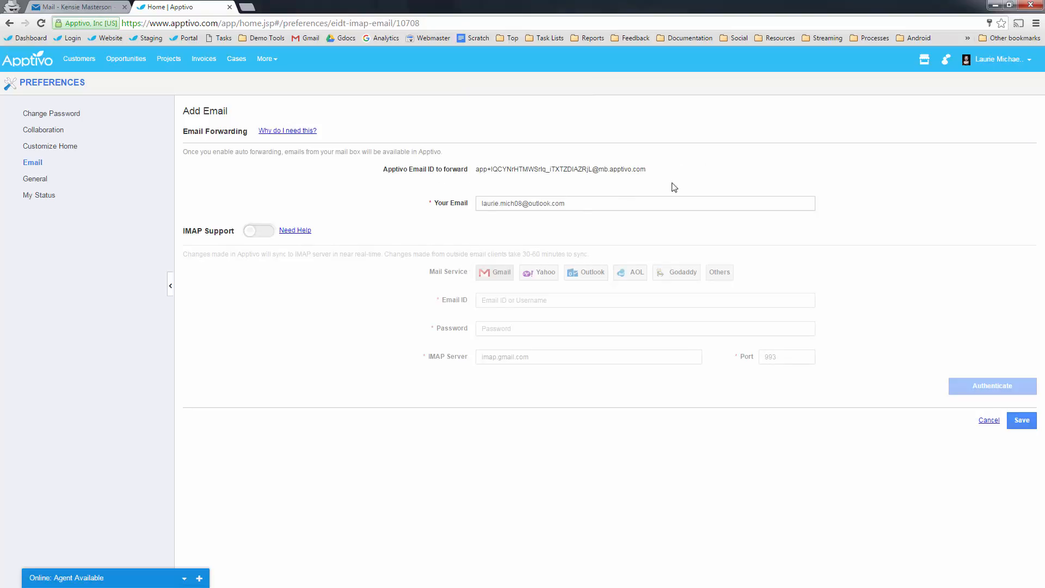
click(259, 235)
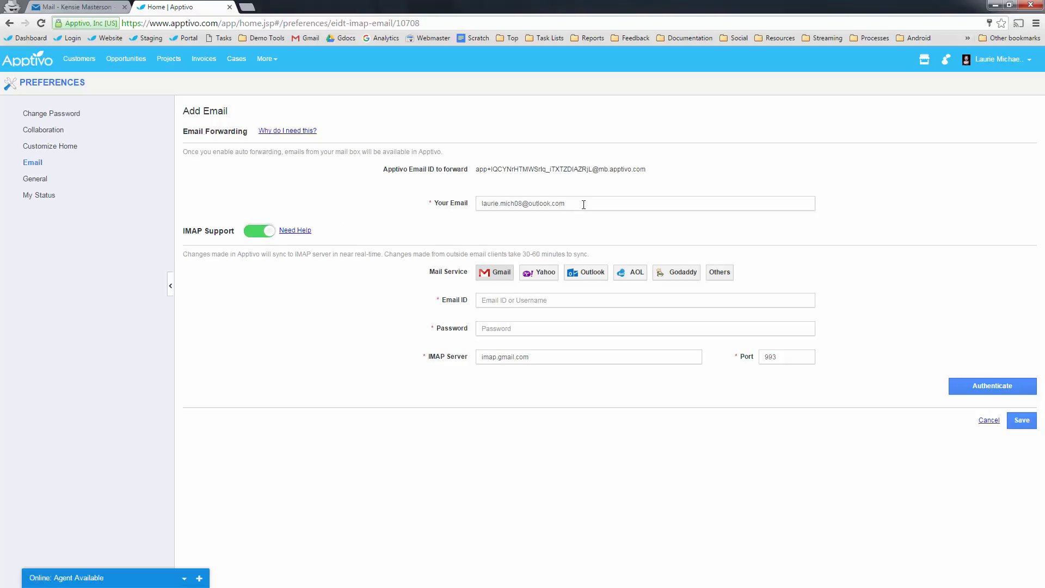
drag(583, 204, 455, 215)
key(ctrl+c)
click(497, 297)
key(ctrl+v)
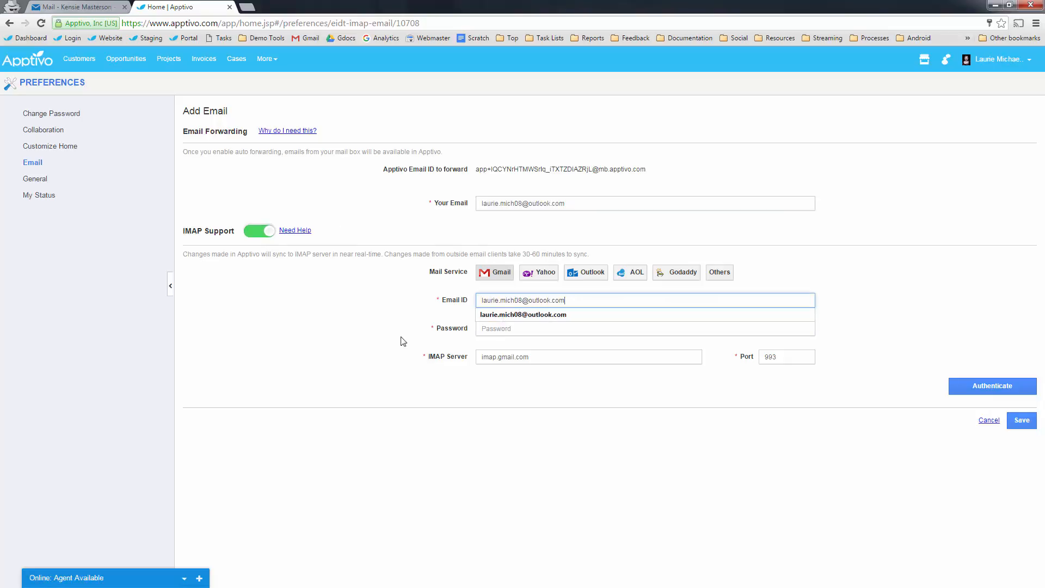
click(403, 342)
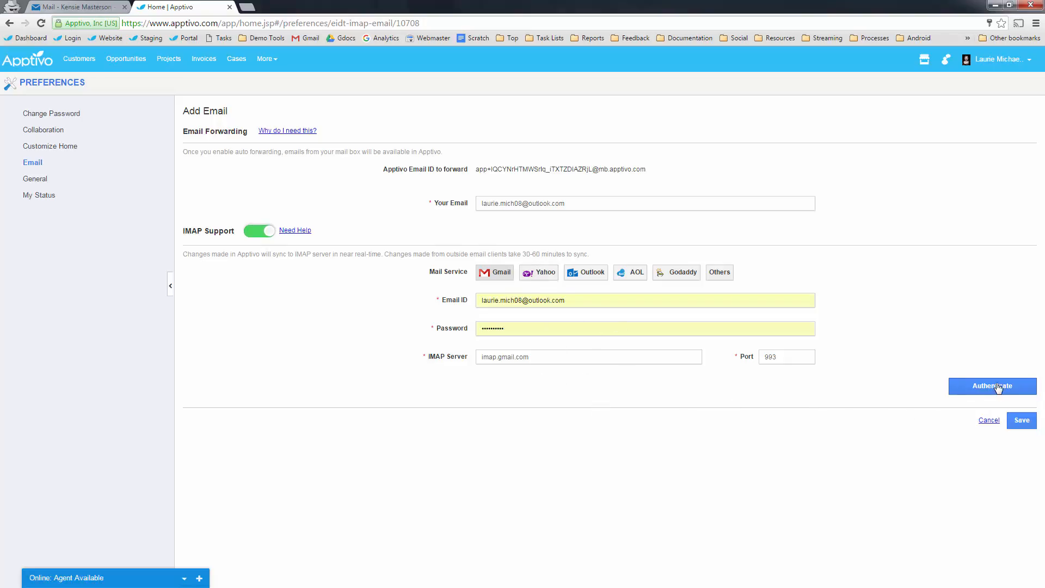
click(584, 273)
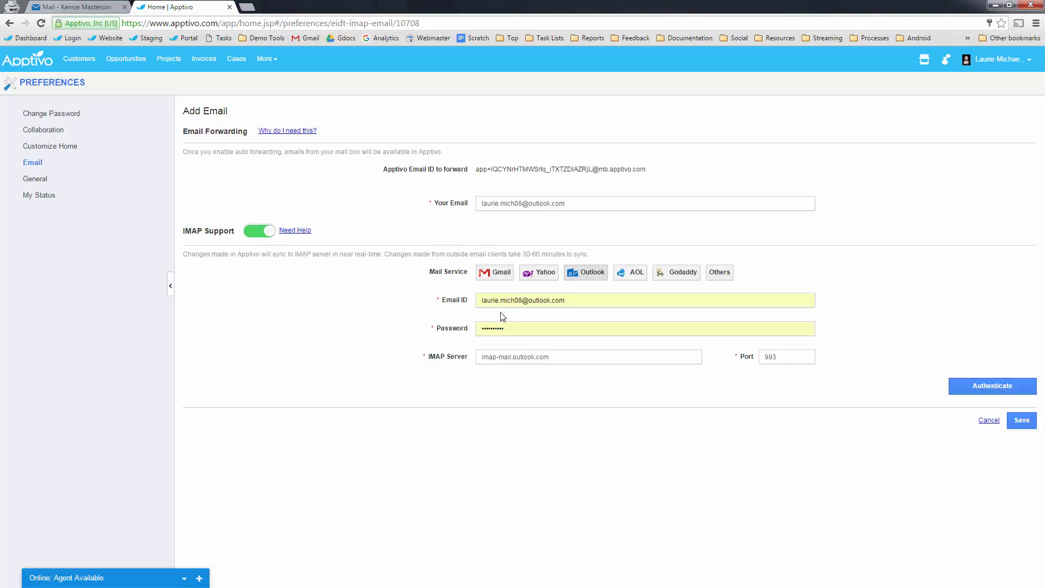
click(1008, 387)
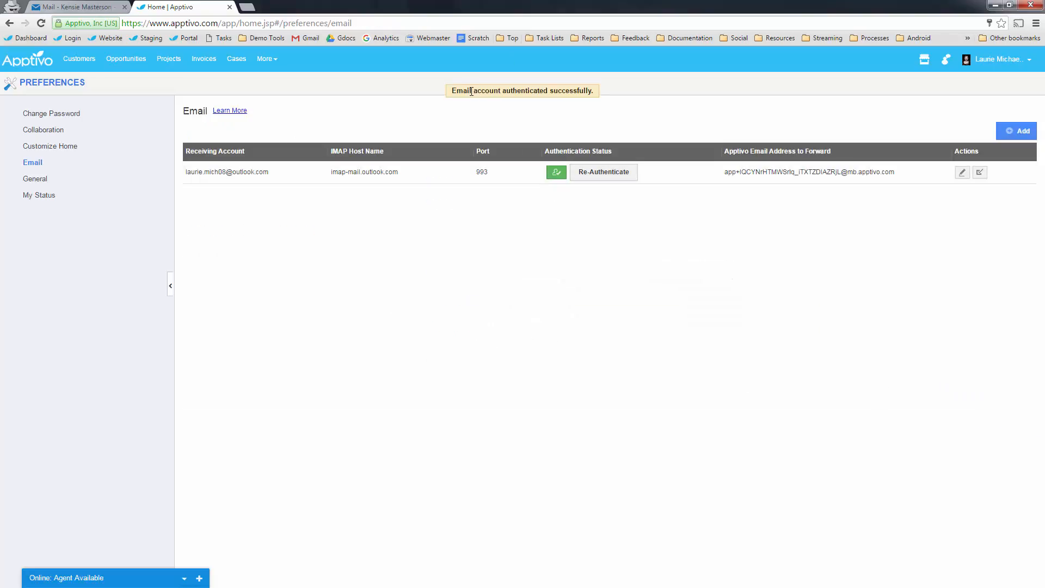
- Select the Apptivo forwarding address, then switch to the Outlook Mail inbox
drag(463, 90, 563, 90)
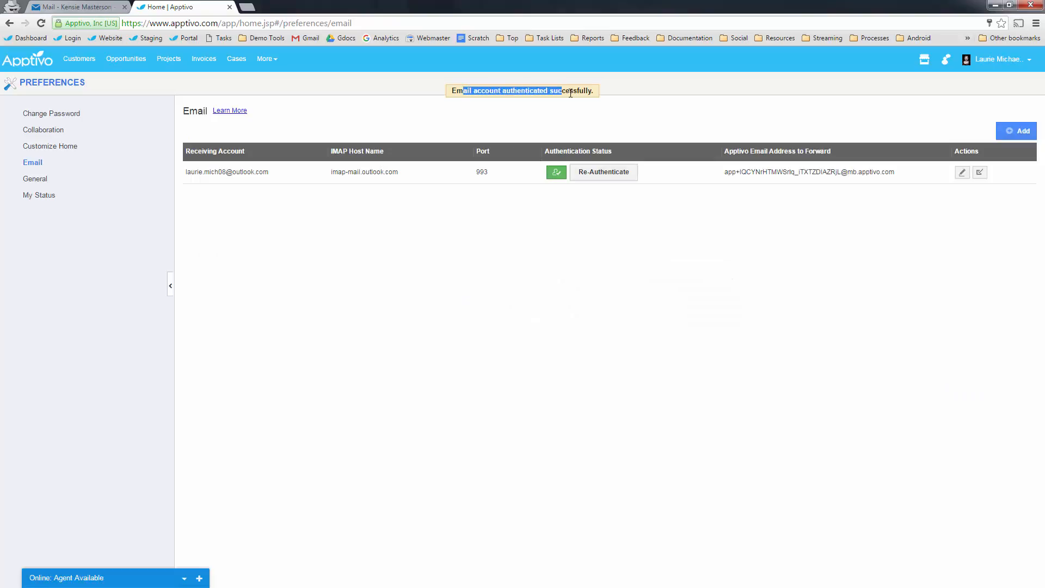
click(565, 90)
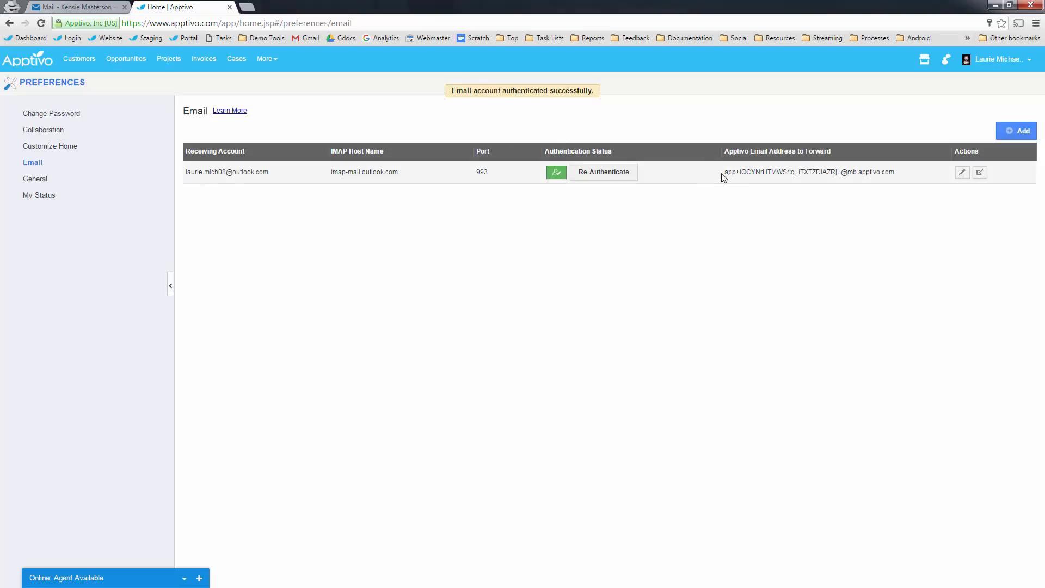
drag(724, 172, 900, 171)
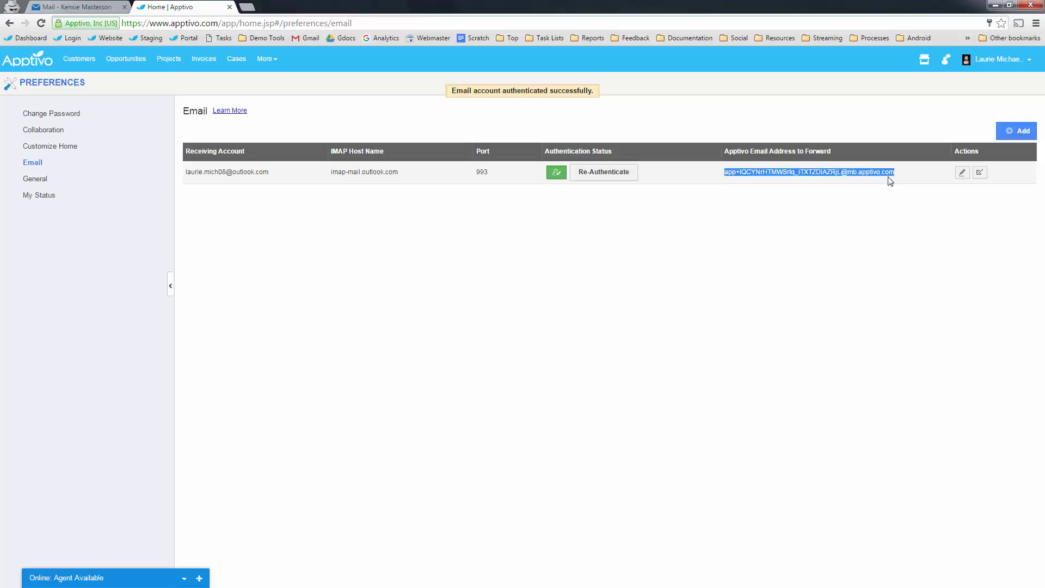
click(92, 6)
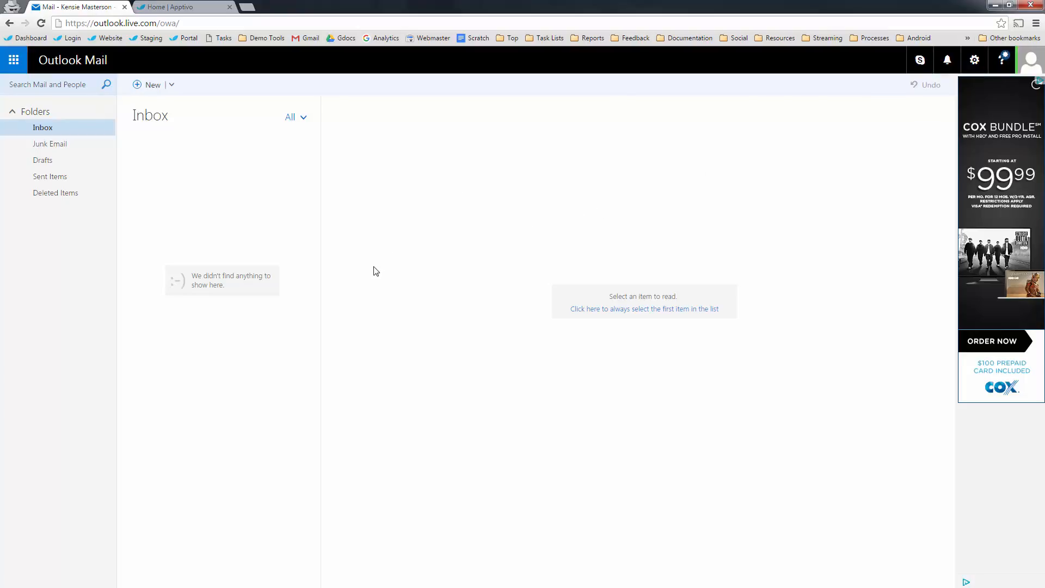
- Return to the Apptivo Email preferences page from Outlook Mail
click(169, 7)
click(435, 259)
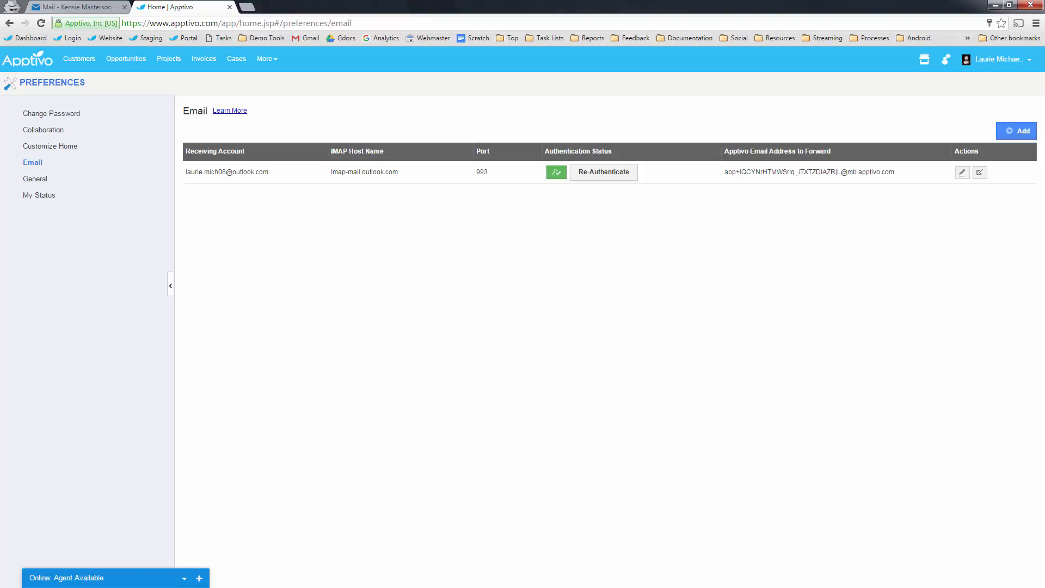
- Minimize the help desk presentation and open Teams from More > Human Resources
key(alt+Tab)
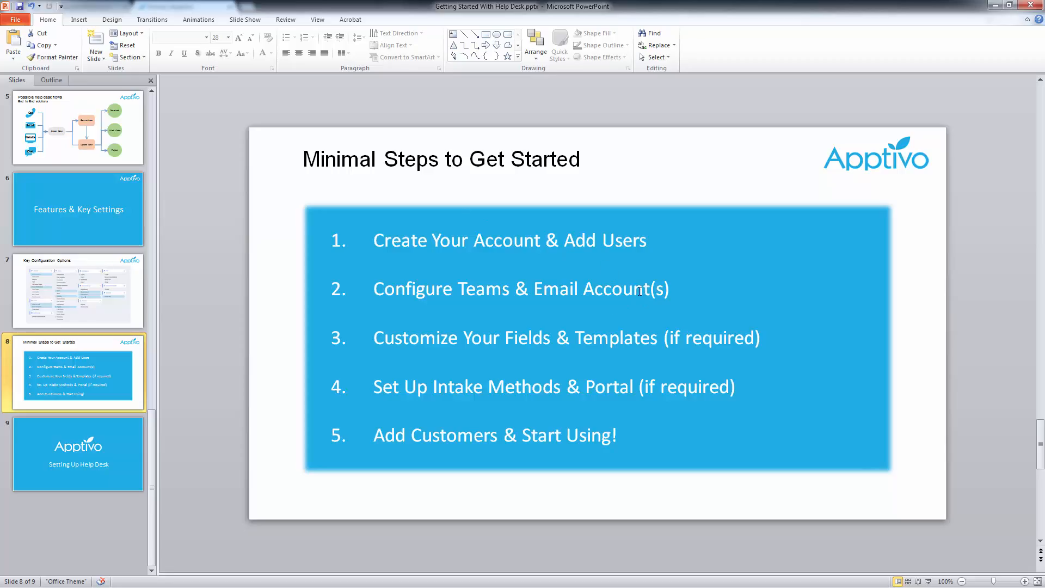
click(995, 5)
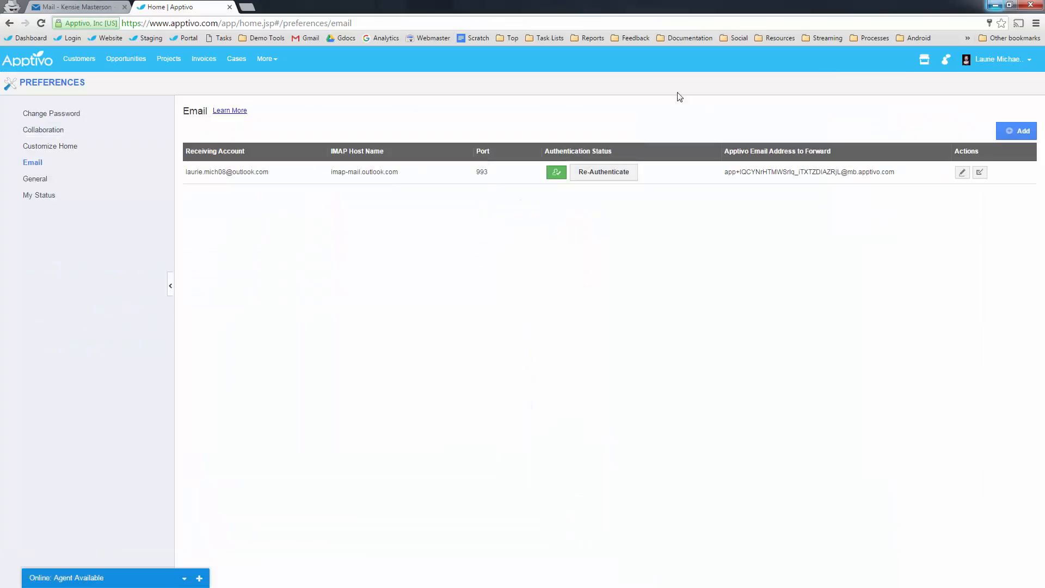
click(980, 60)
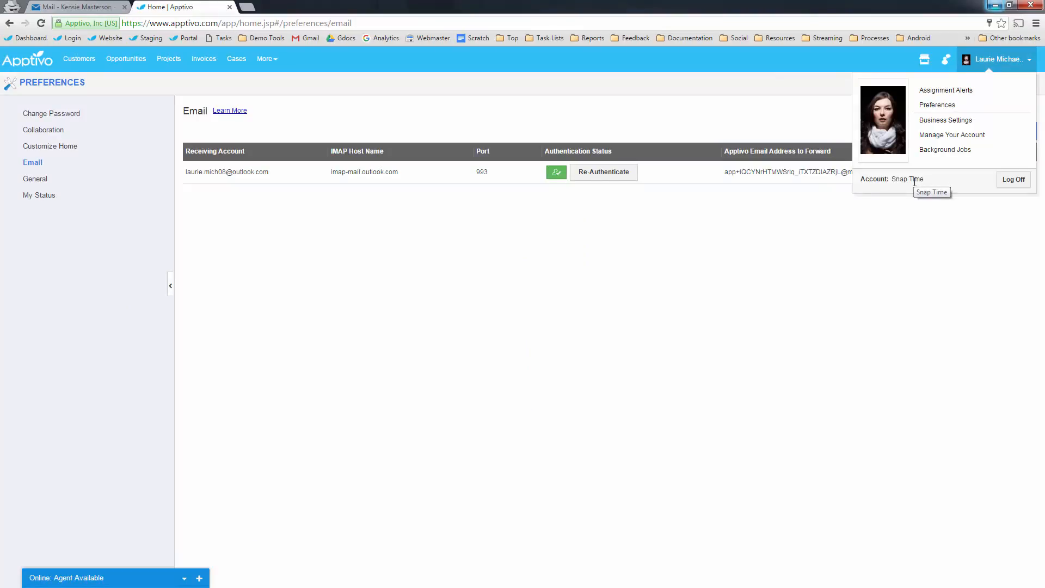
click(401, 403)
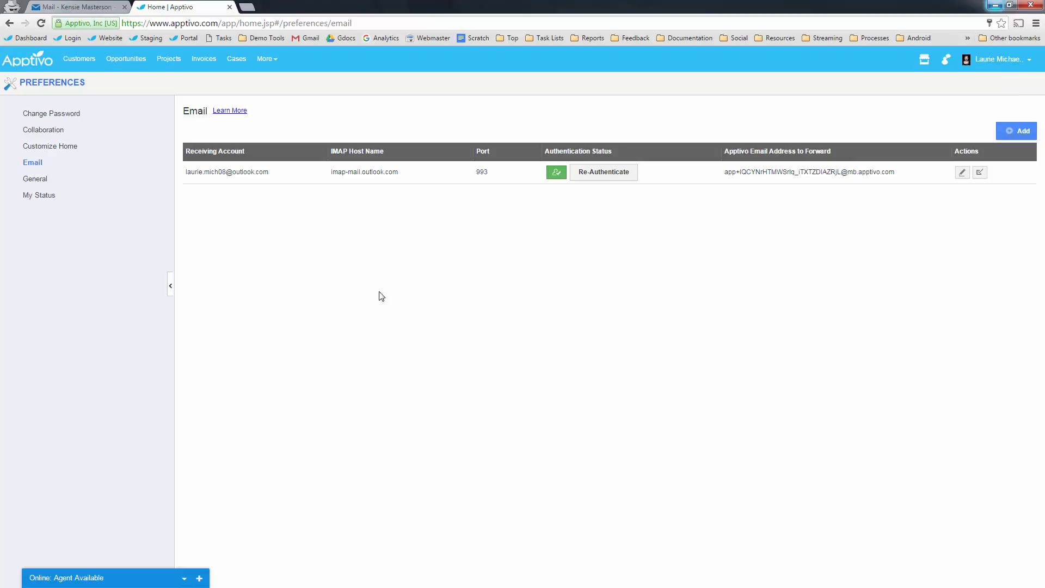
click(264, 60)
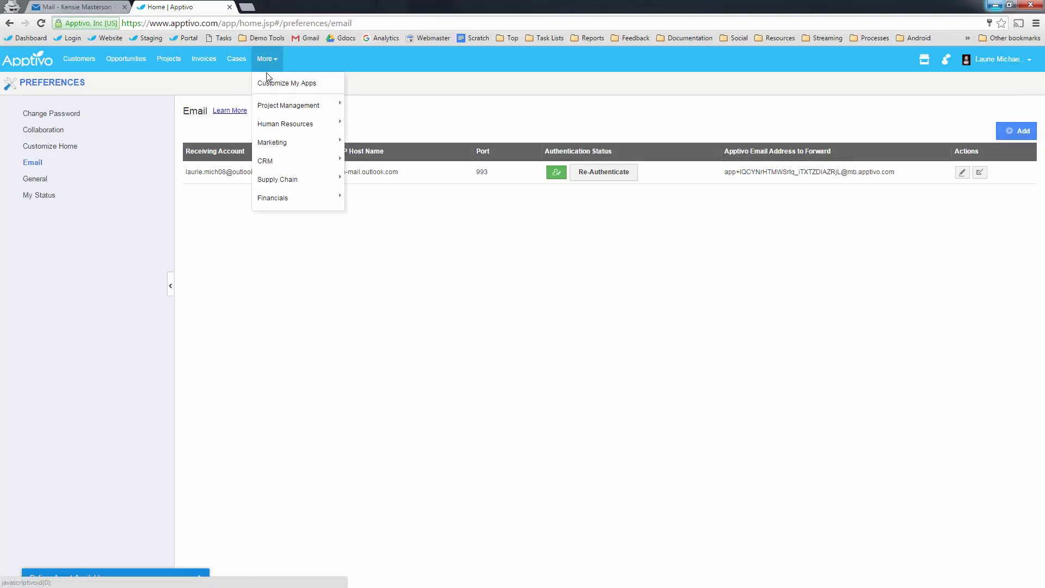
mouse_move(314, 133)
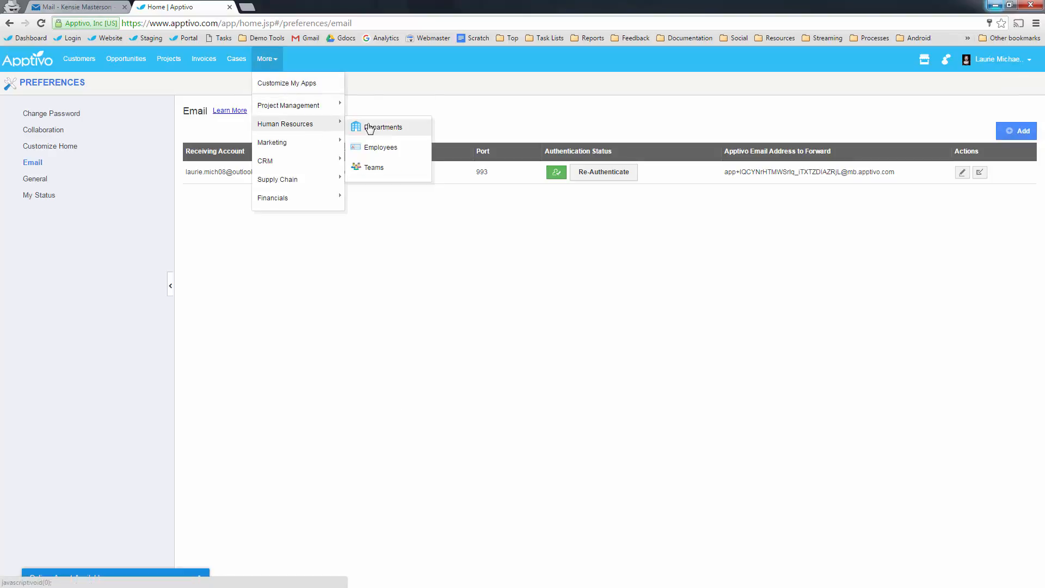
click(372, 173)
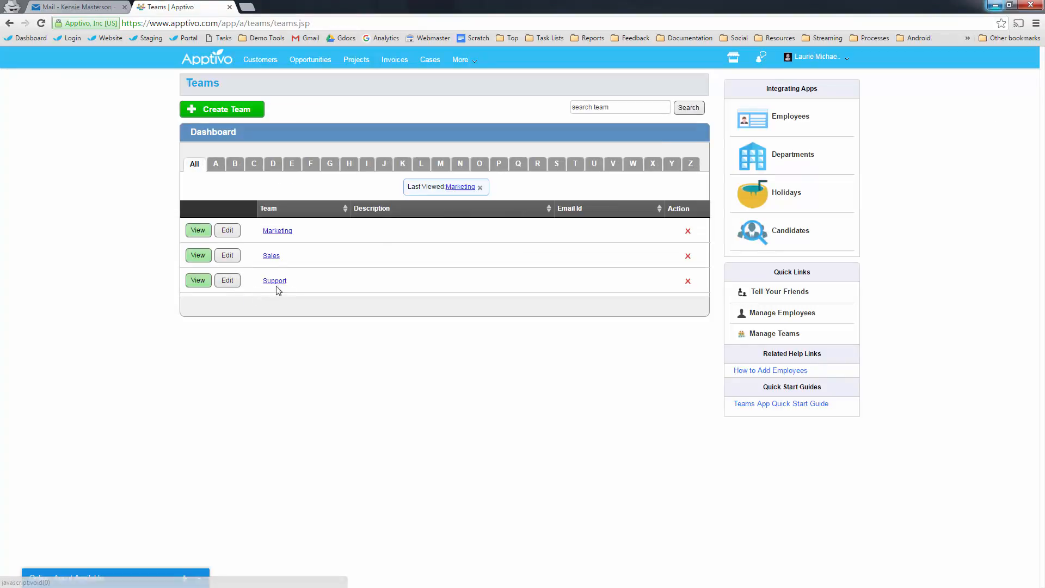
- Give the Support team its support e-mail address and save it
click(228, 280)
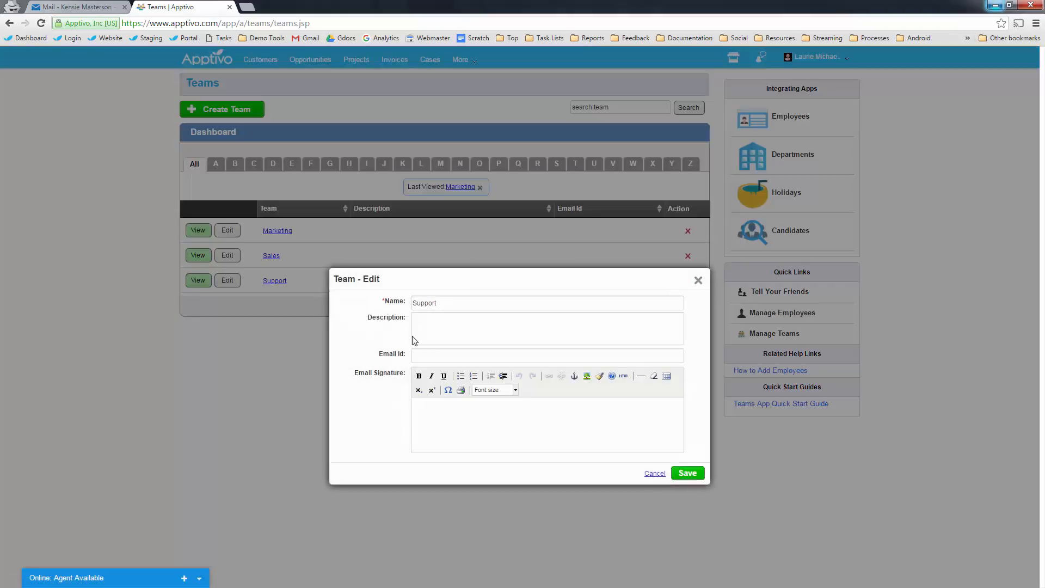
click(431, 354)
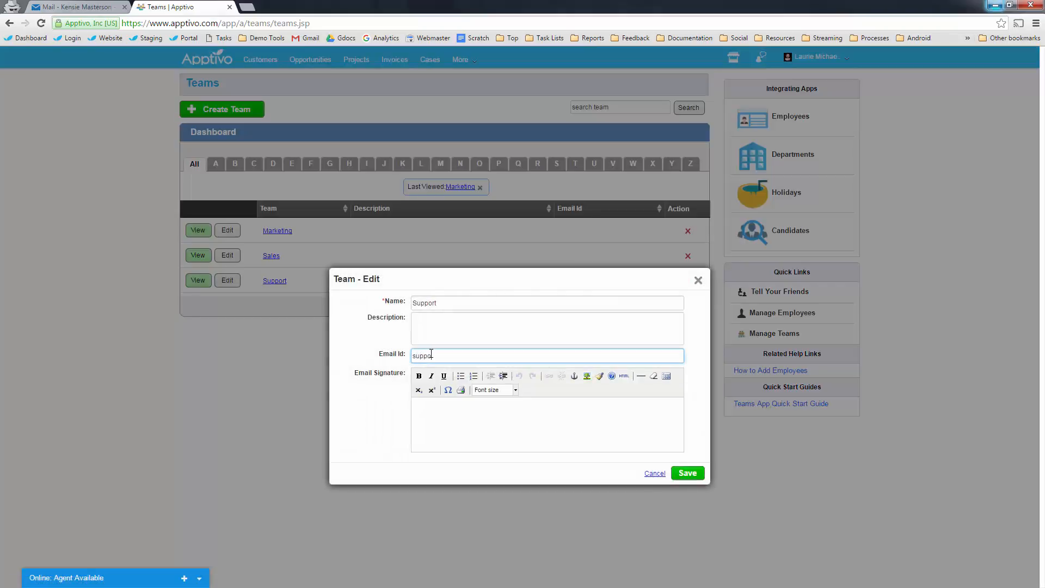
click(688, 473)
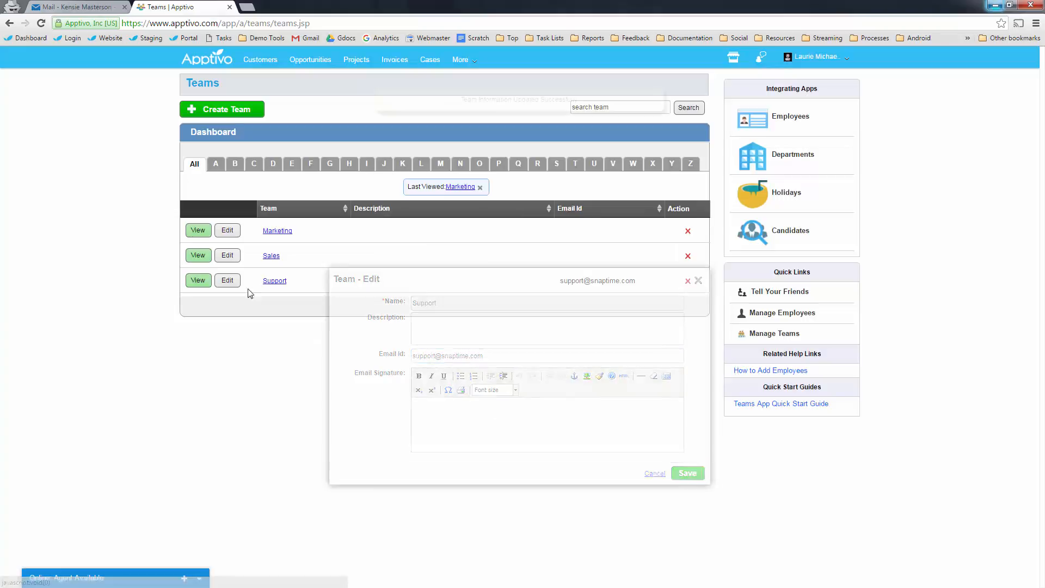
- Add two more employees to the Support team and return to the Teams dashboard
click(275, 281)
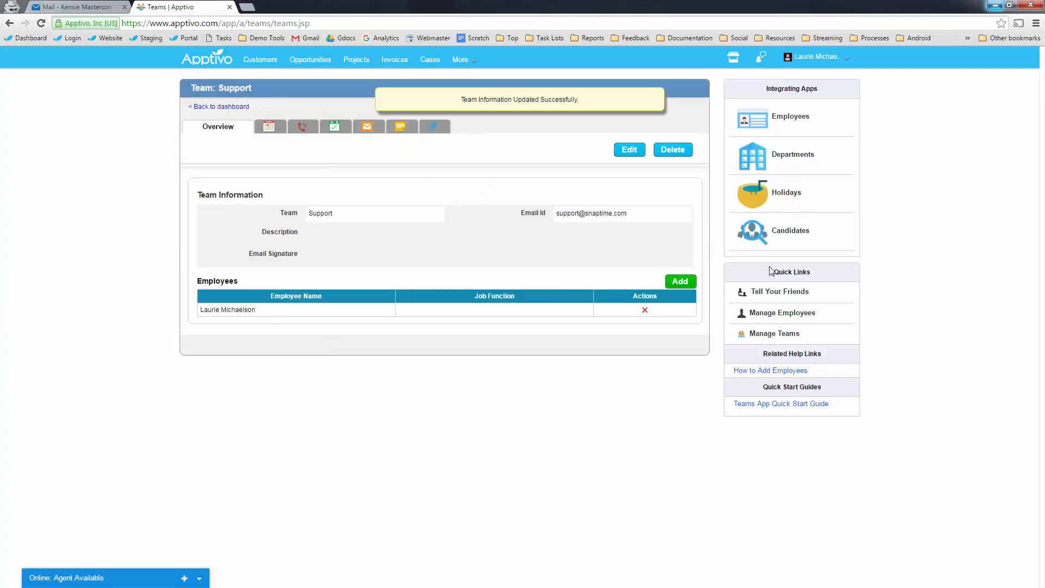
click(680, 281)
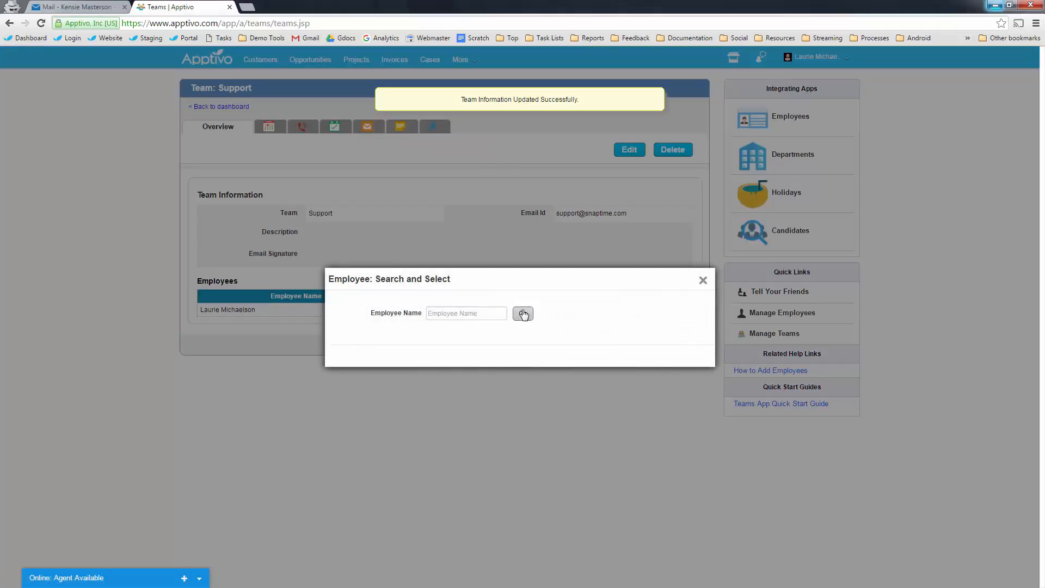
click(523, 315)
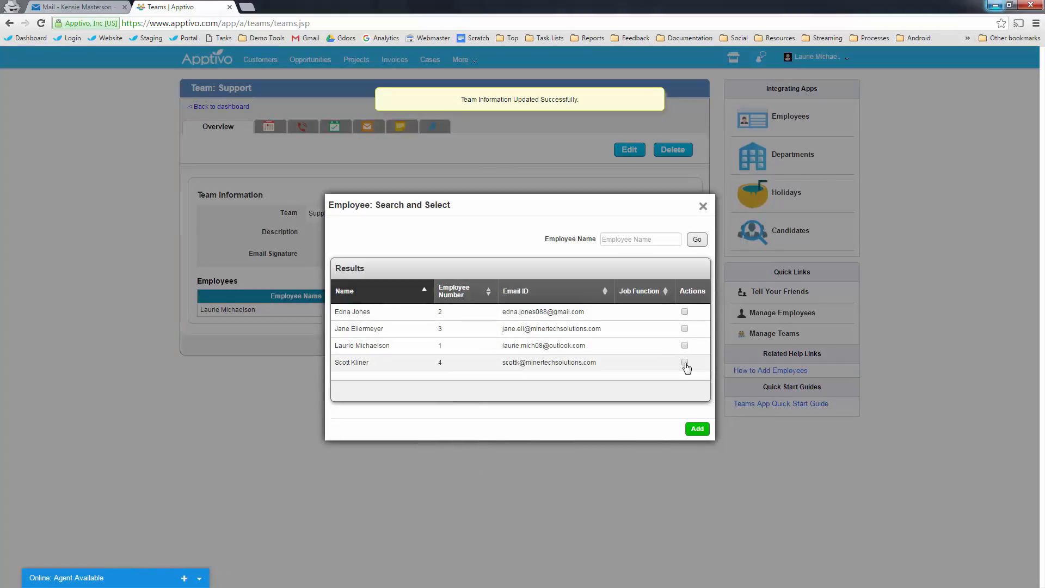
click(685, 312)
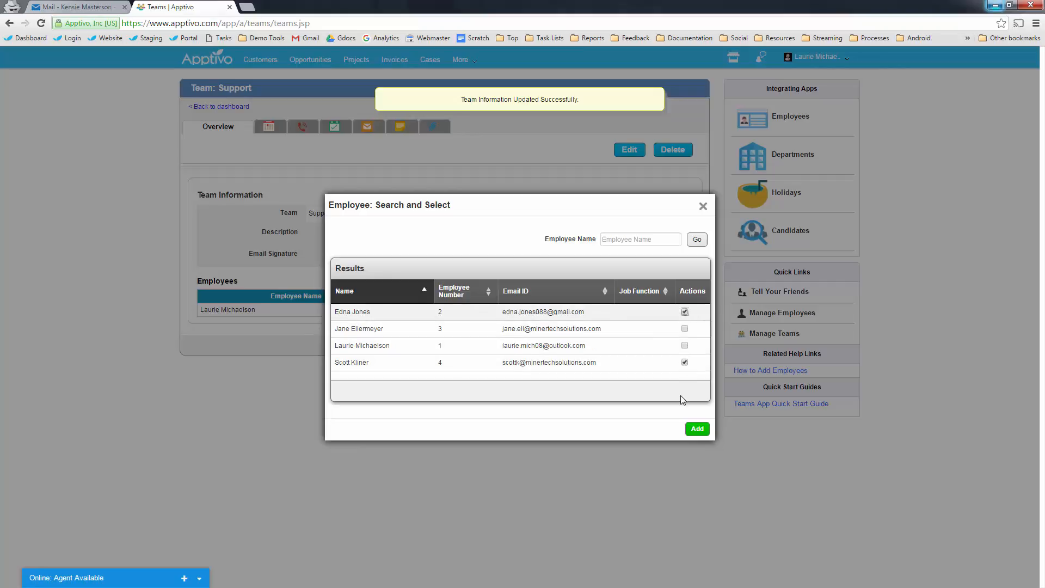
click(698, 430)
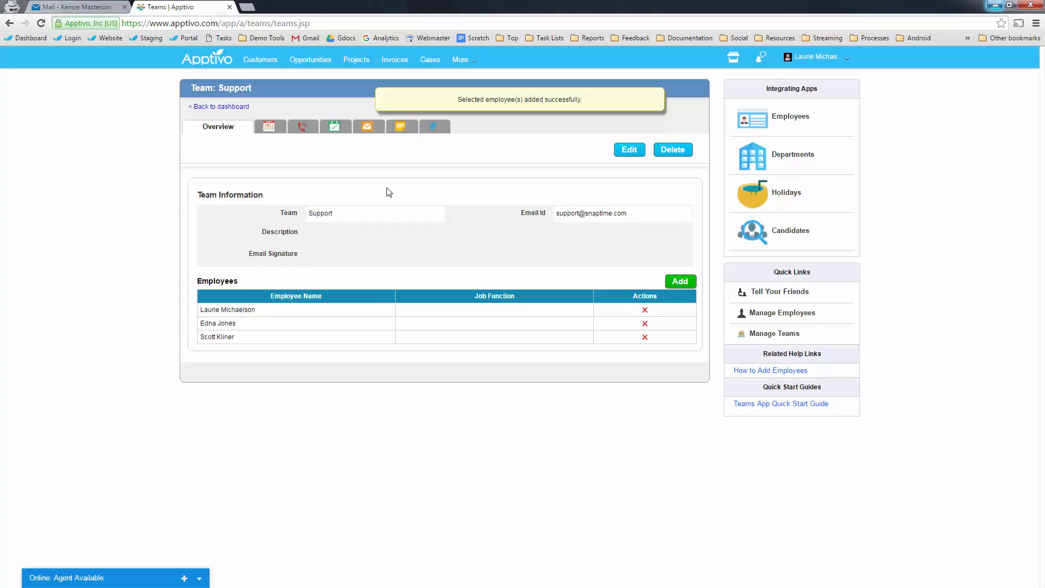
click(225, 107)
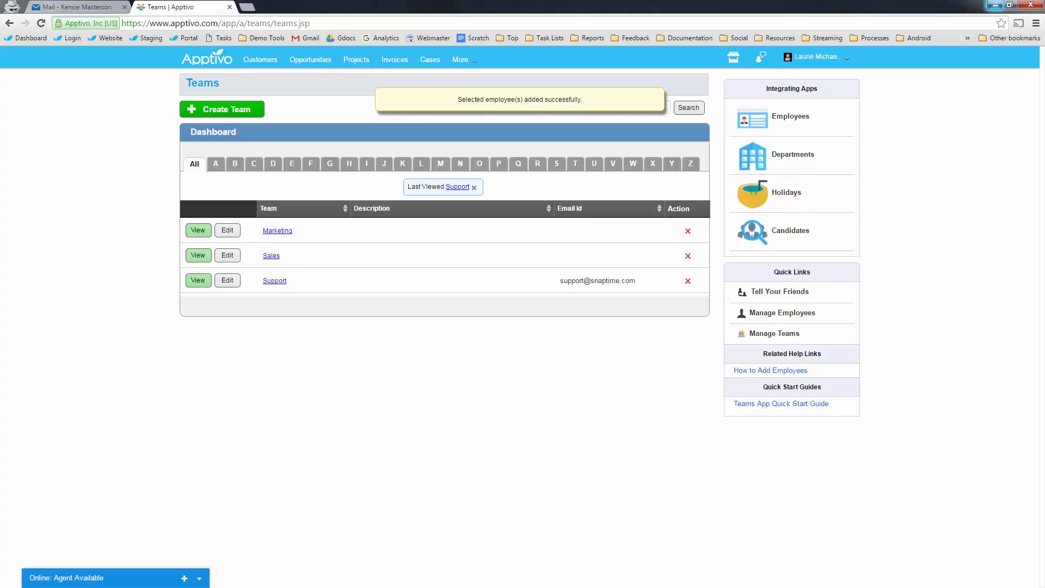
- Show slide 7, Key Configuration Options, in PowerPoint, then minimize the presentation
key(alt+Tab)
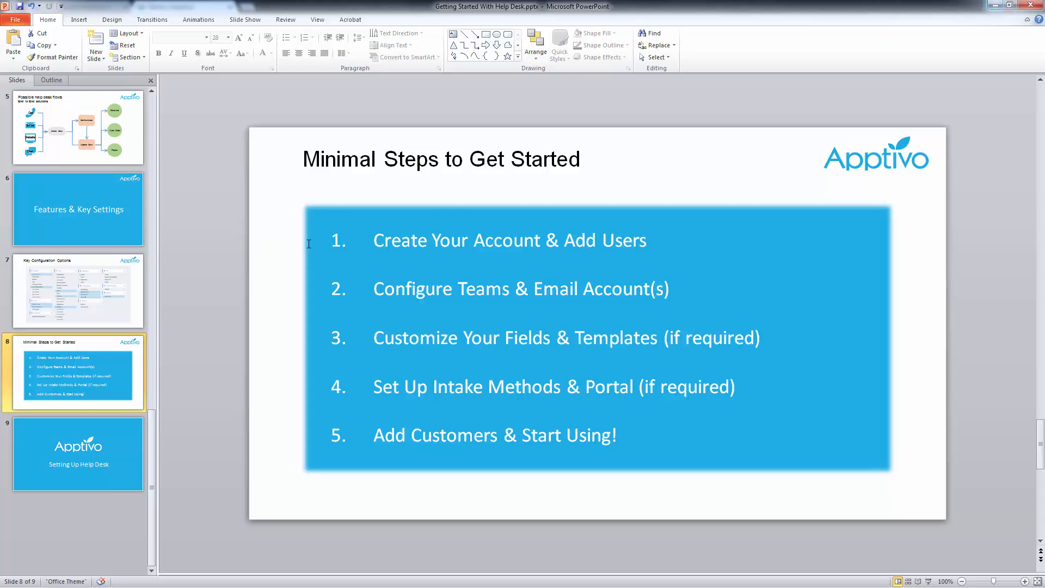
click(129, 287)
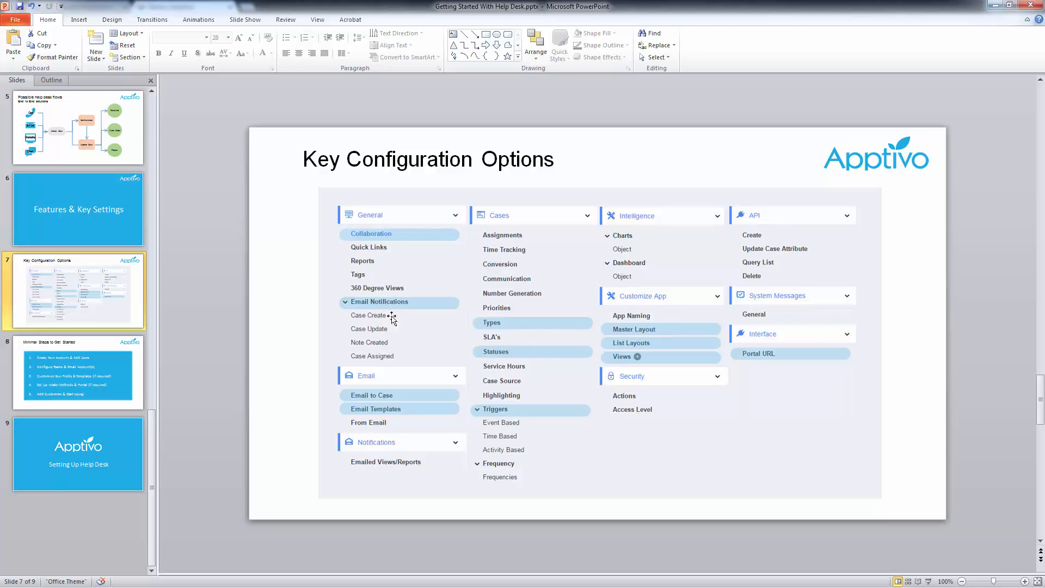
click(994, 6)
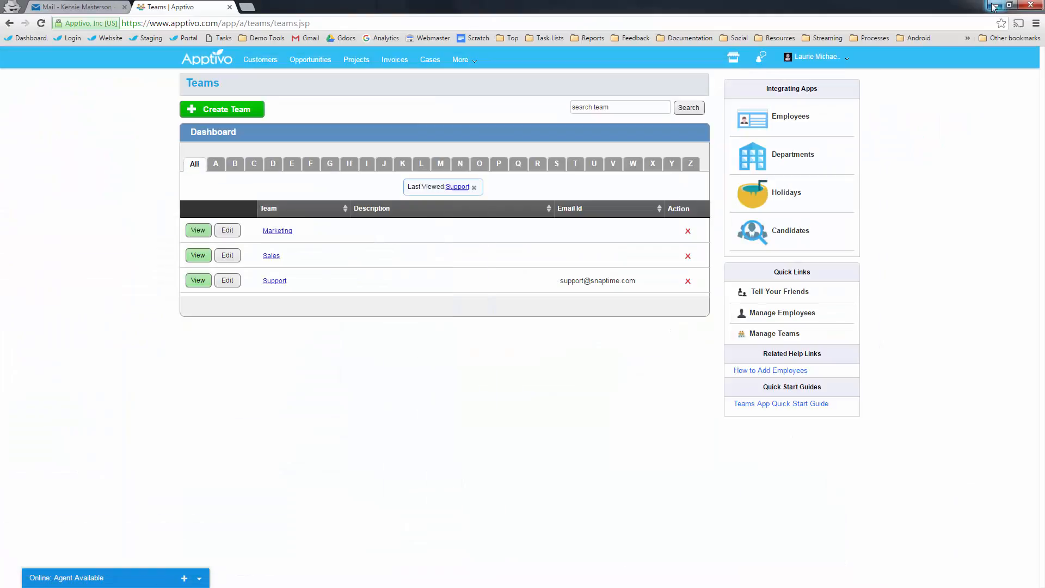
- Open the Cases app and expand its By Status, To Follow Up, By Queue and By Priority lists
click(433, 62)
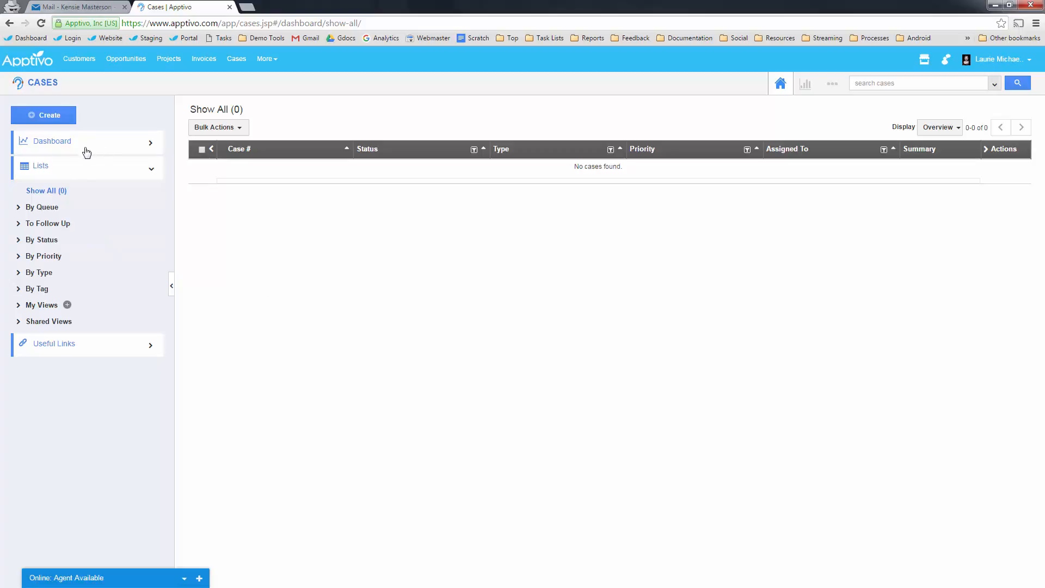
click(44, 240)
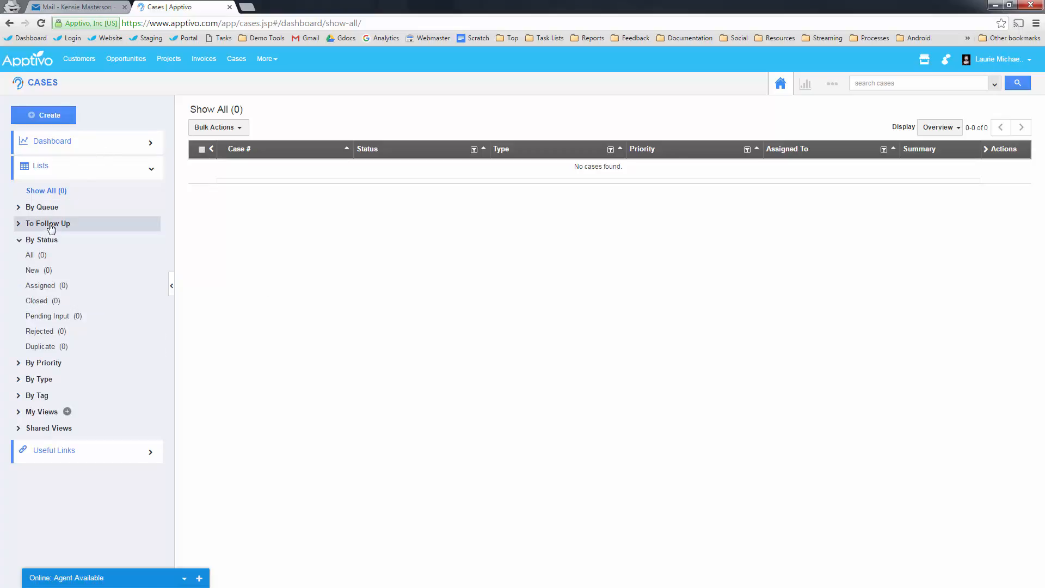
click(47, 223)
click(44, 208)
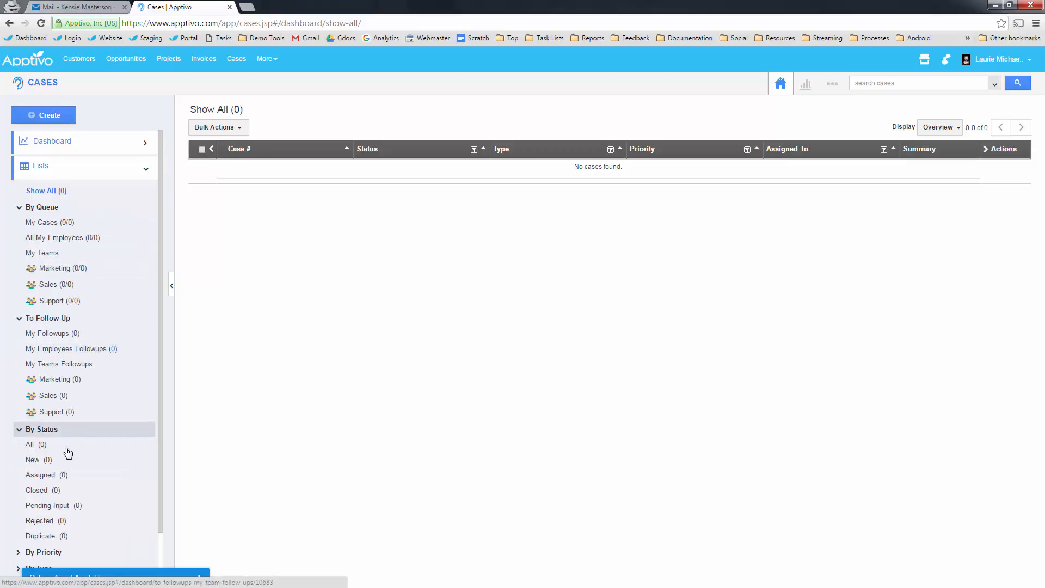
scroll(46, 471, down, 2)
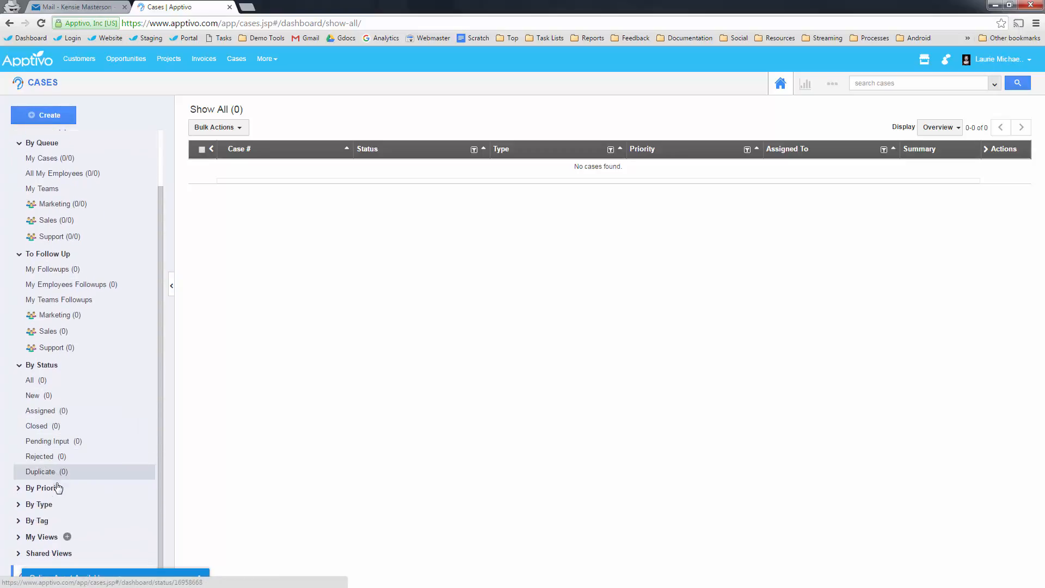
click(49, 487)
scroll(60, 414, down, 1)
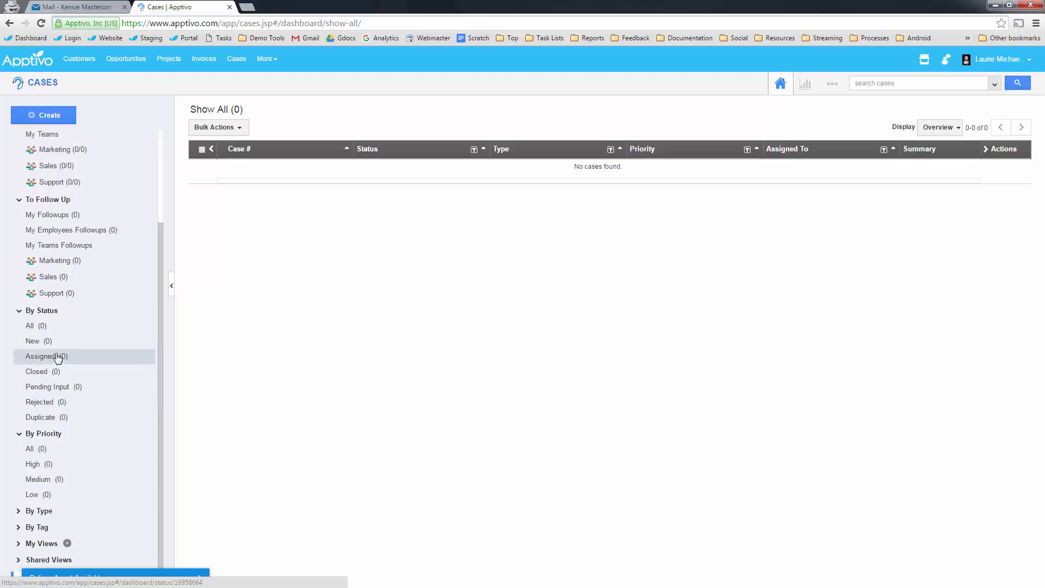
scroll(57, 364, up, 2)
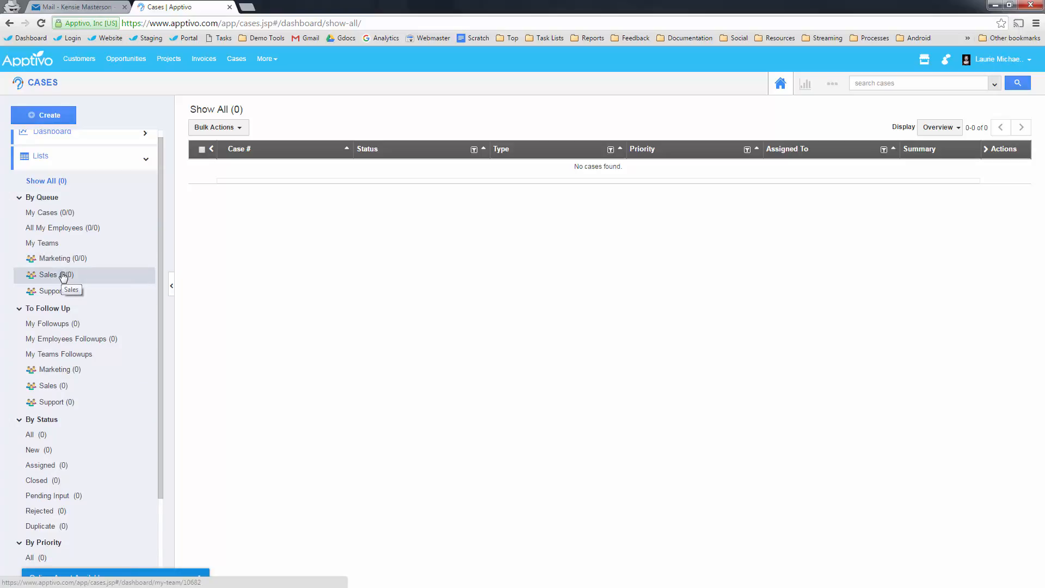
click(42, 197)
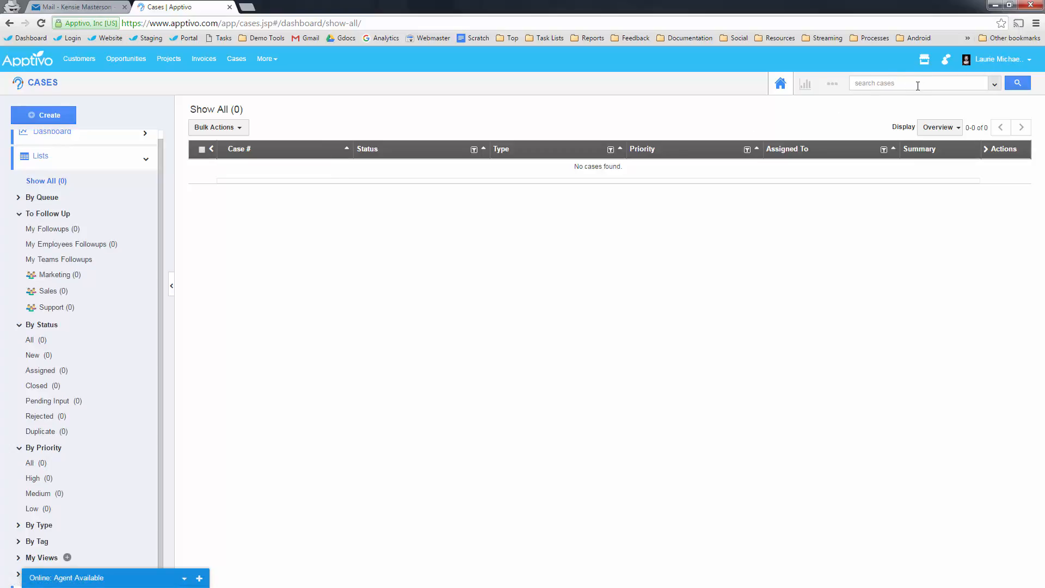
click(996, 85)
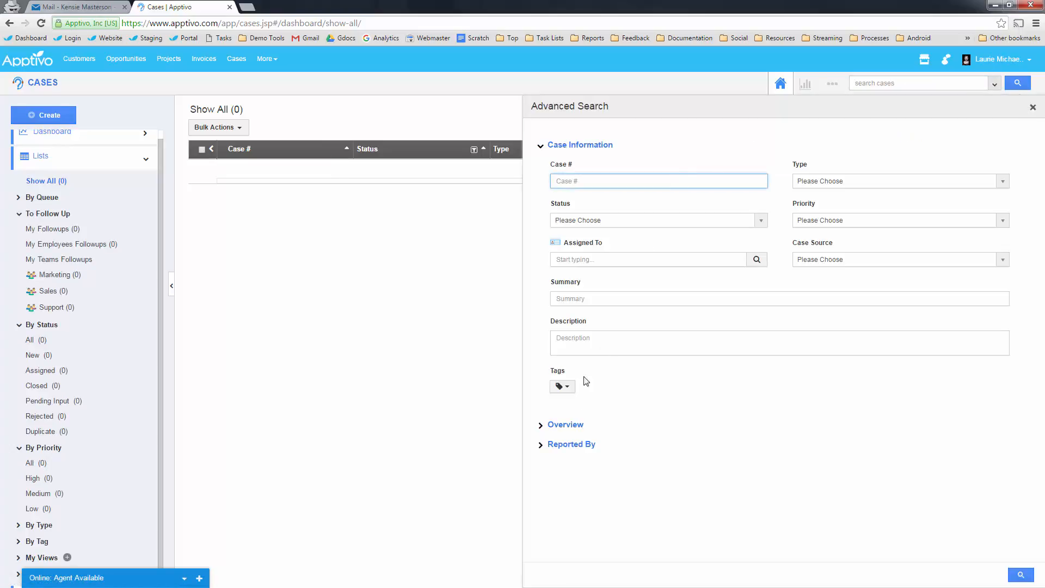
click(564, 425)
scroll(794, 334, down, 1)
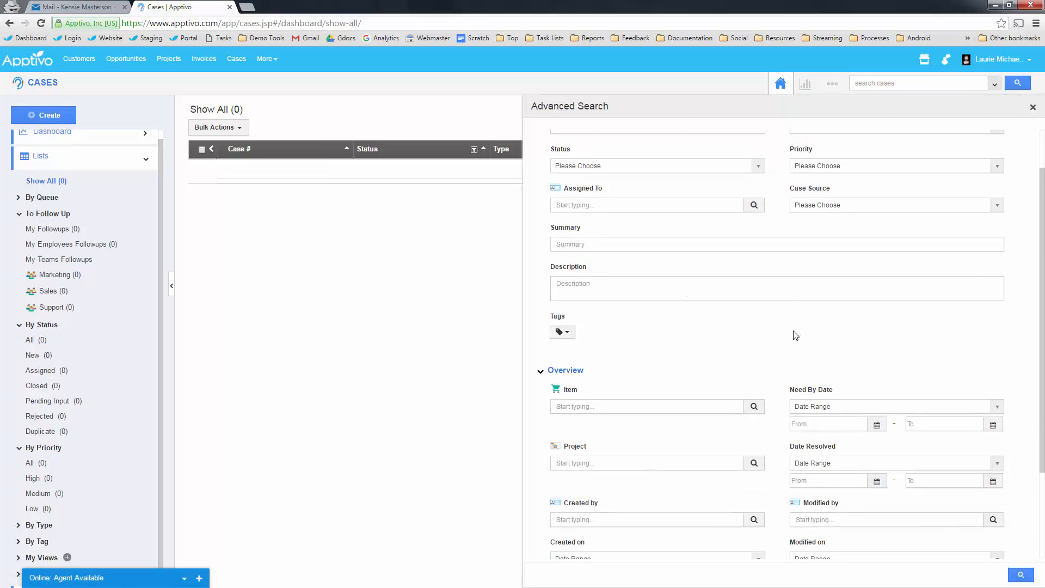
scroll(716, 355, up, 1)
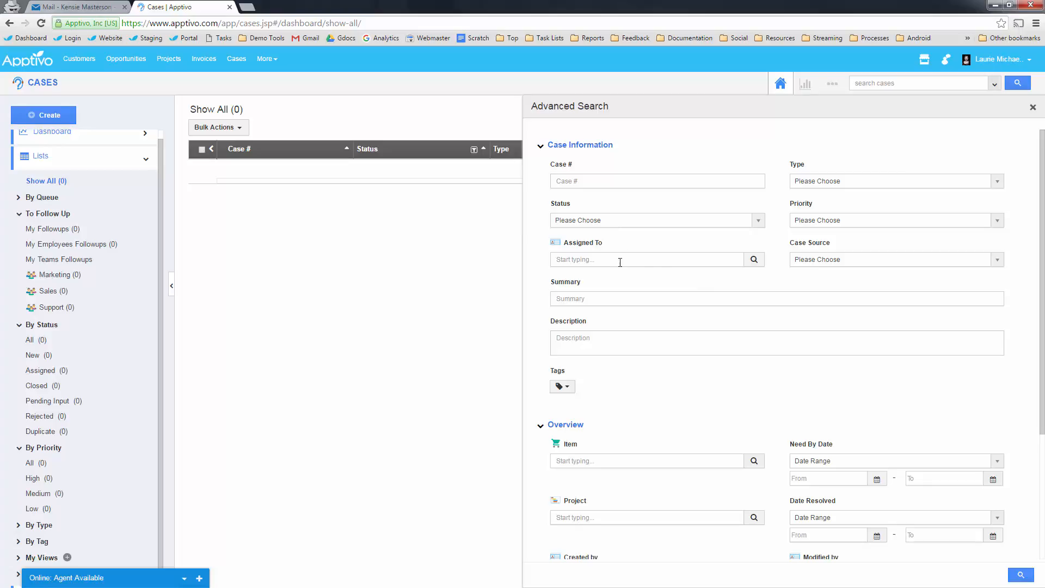
click(822, 261)
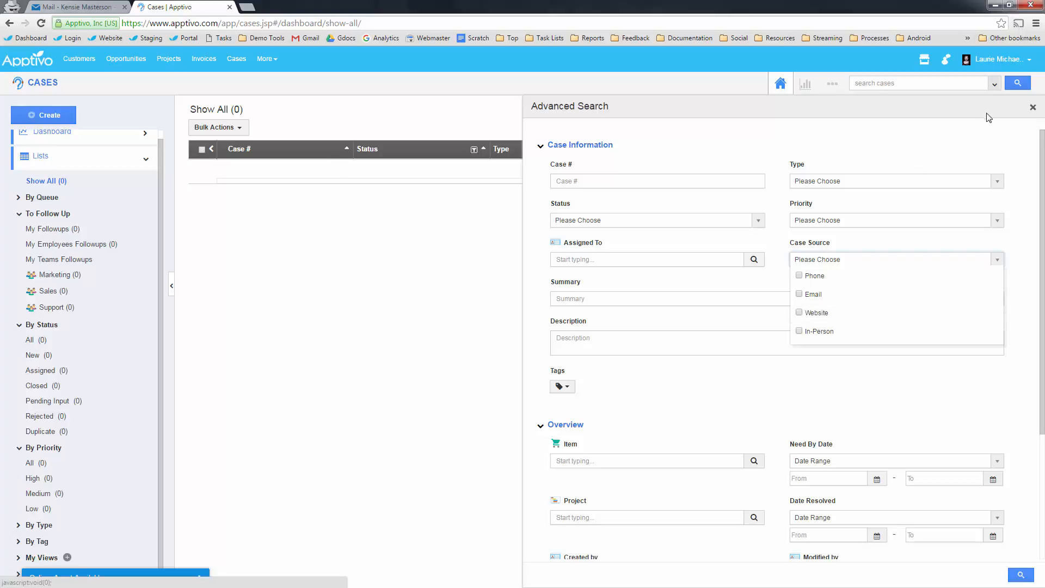
click(1033, 108)
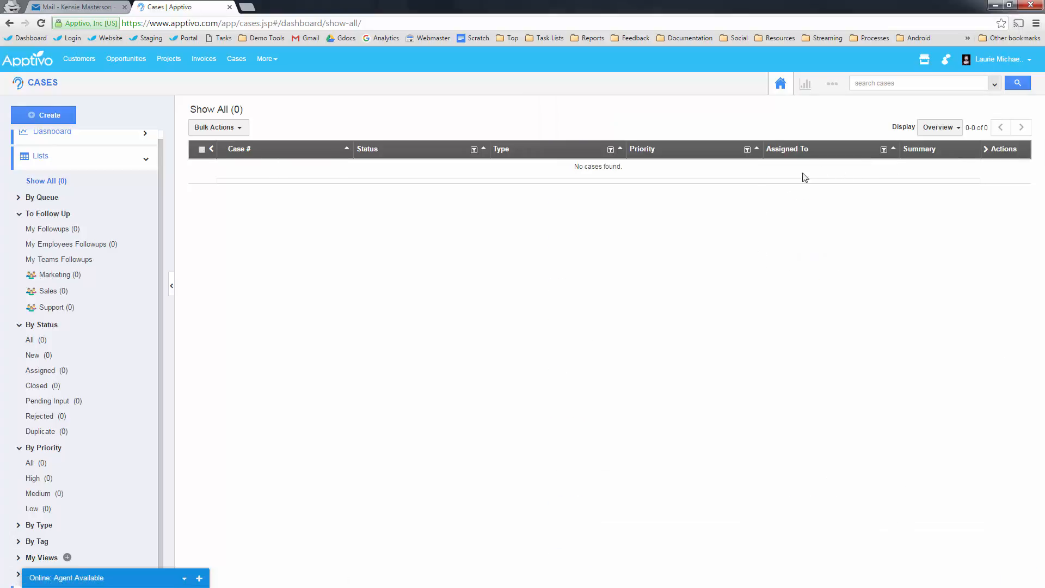
- Open the Cases settings and expand the Email, Notifications and Cases groups
click(831, 88)
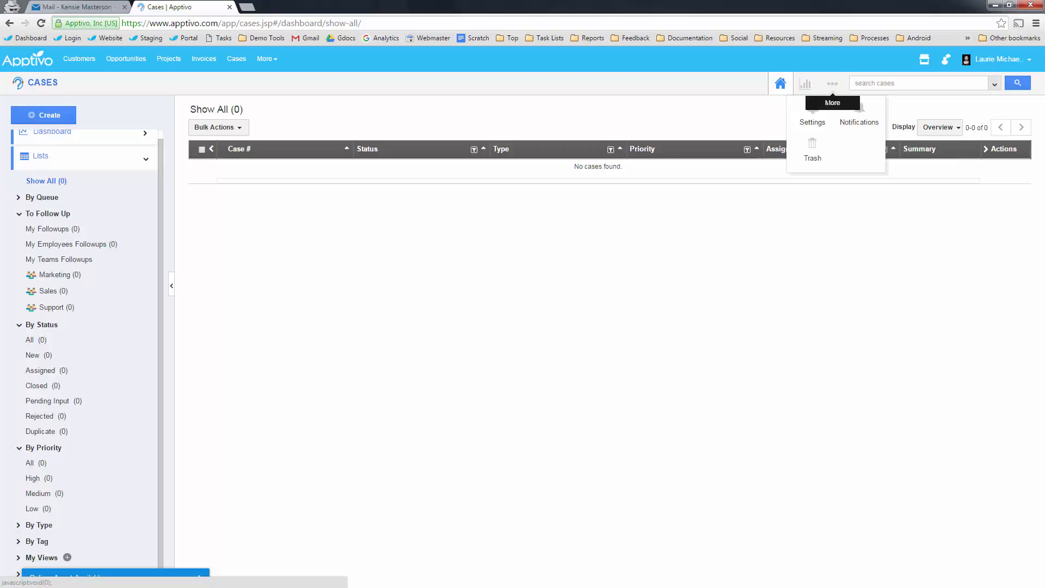
click(814, 122)
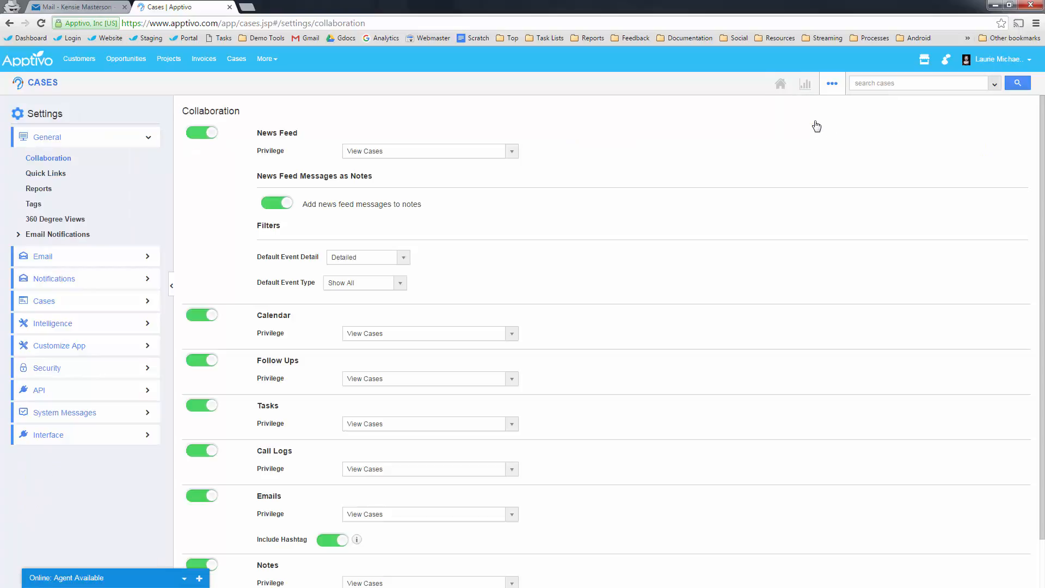
click(57, 256)
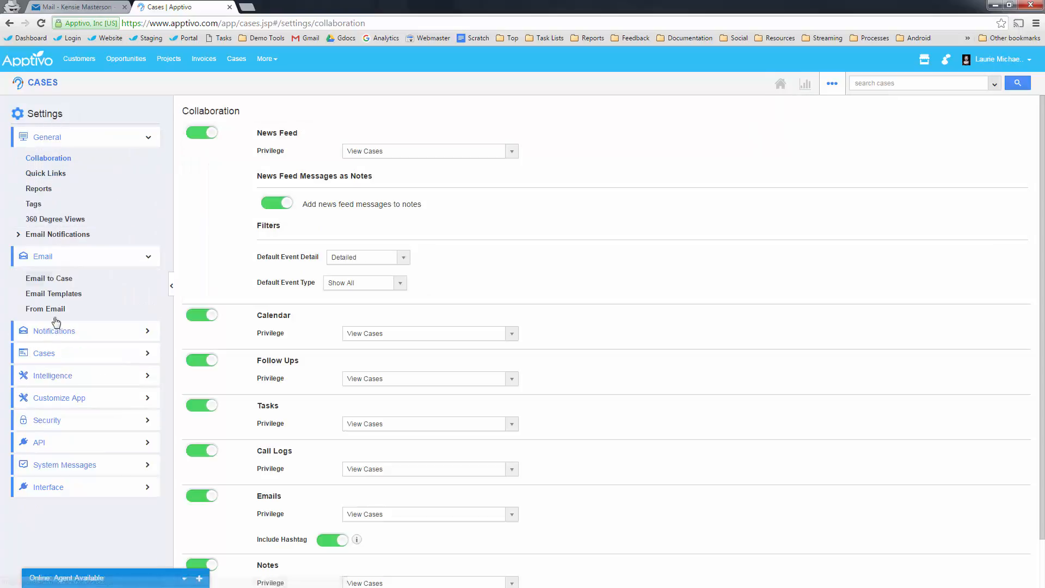
click(57, 331)
click(57, 376)
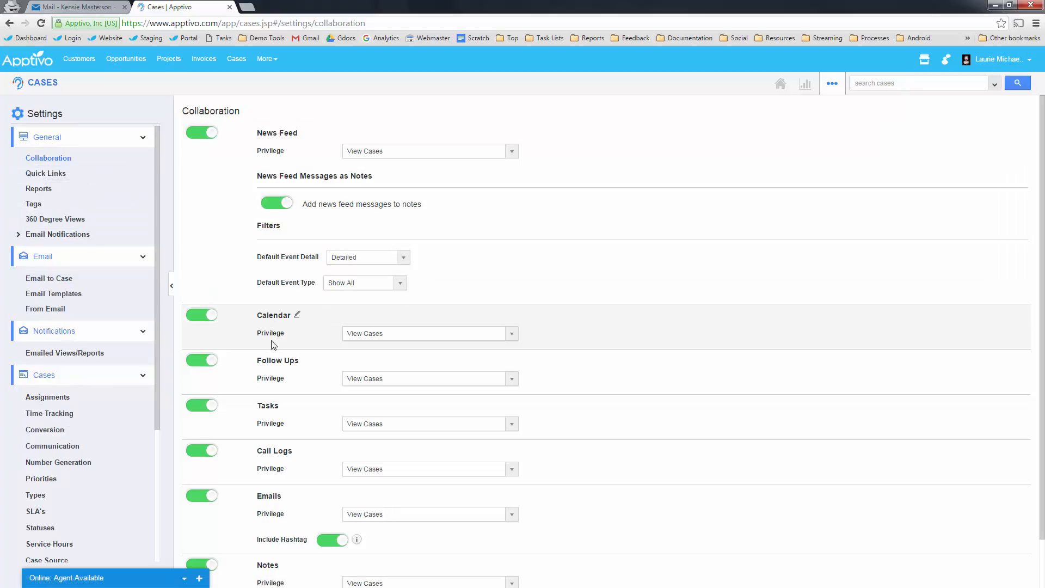
scroll(278, 348, down, 1)
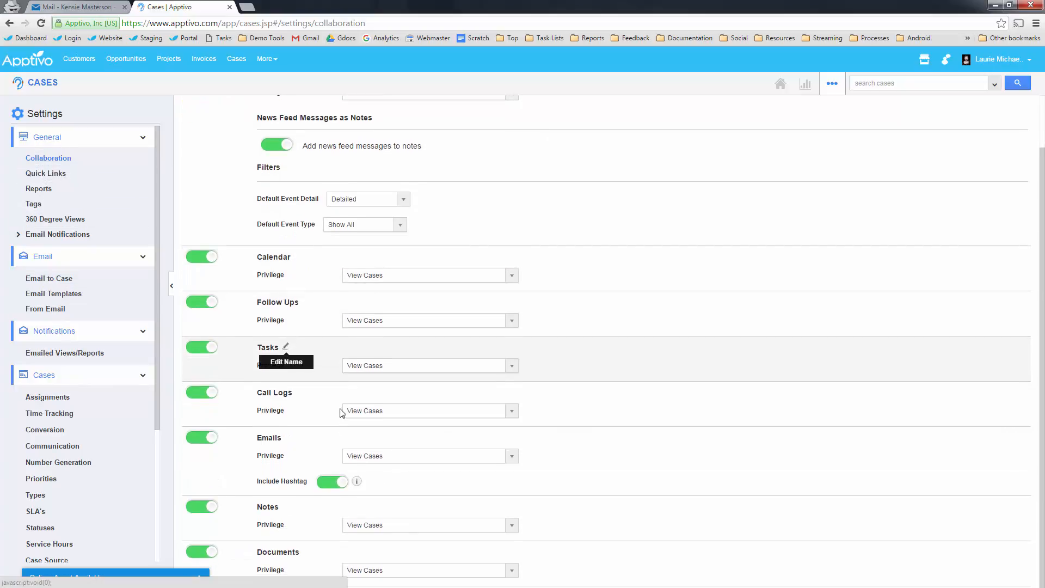
scroll(297, 515, up, 1)
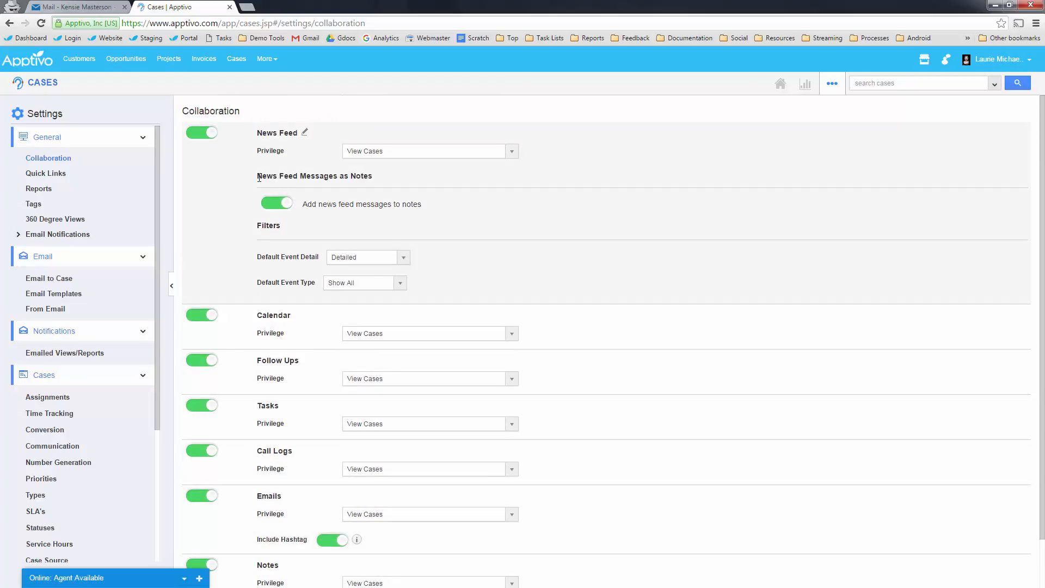
- Highlight the News Feed Messages as Notes heading, then check the presentation slide and return
drag(258, 177, 370, 177)
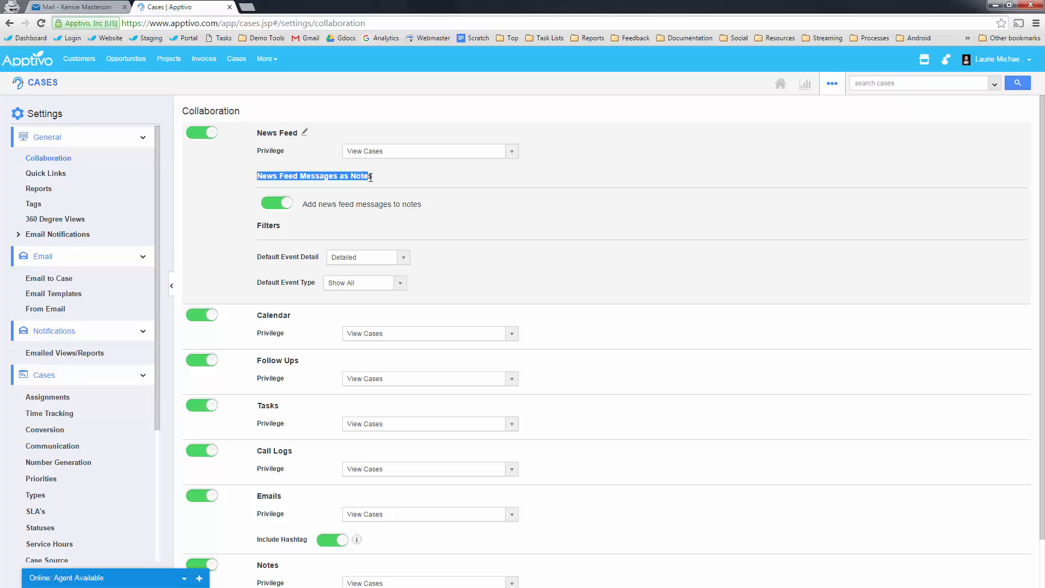
click(365, 175)
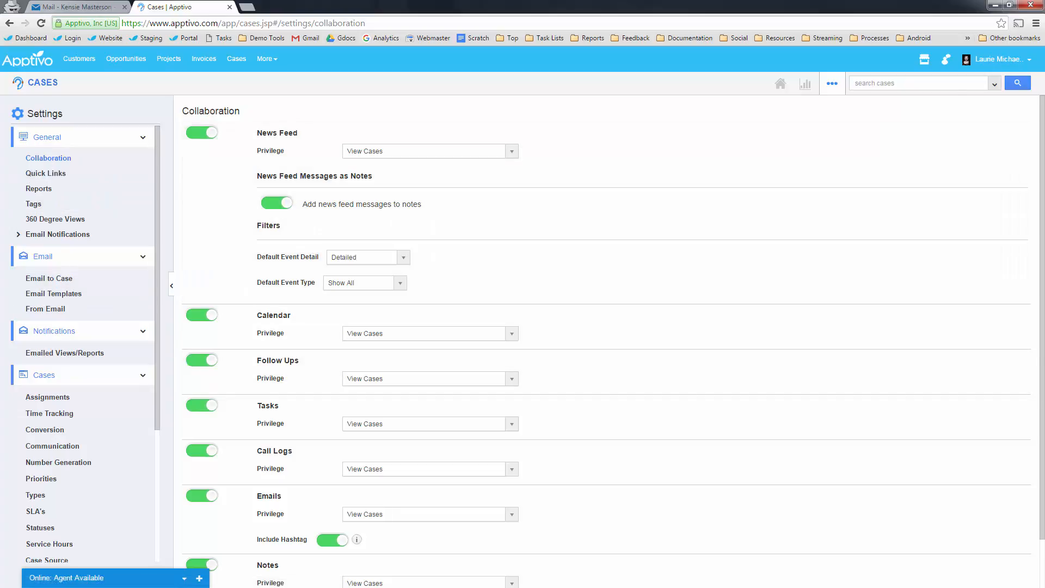
key(alt+Tab)
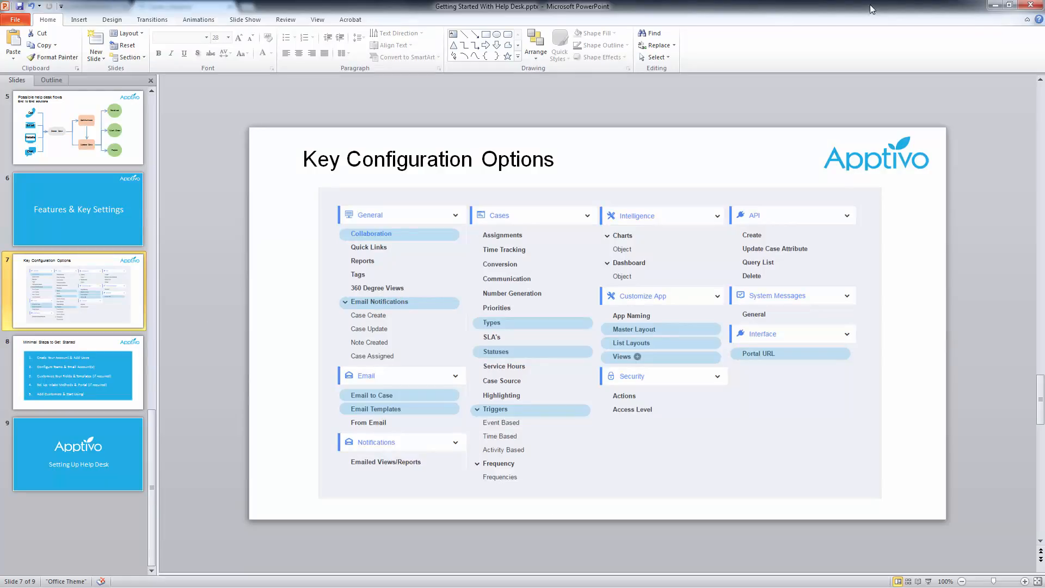
click(994, 5)
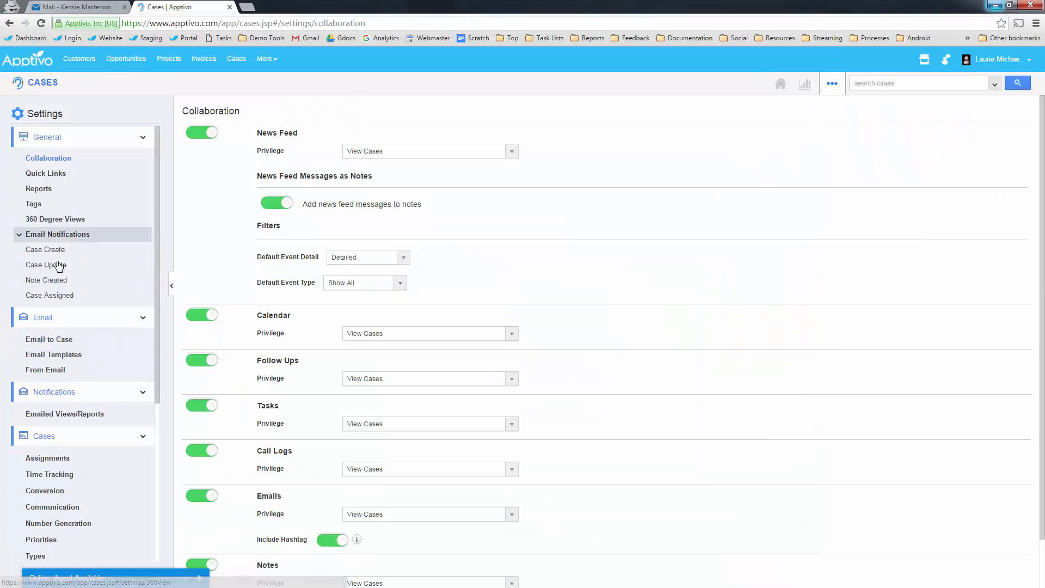
- Enable case-creation email notifications and draft 'Notify on Create' triggered by New status
click(50, 249)
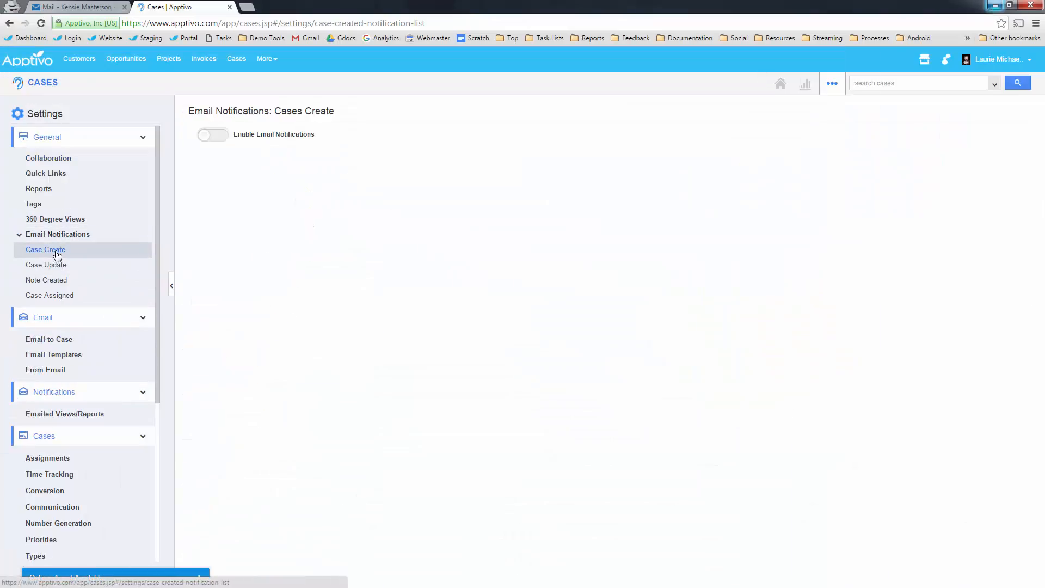
click(218, 139)
click(1008, 170)
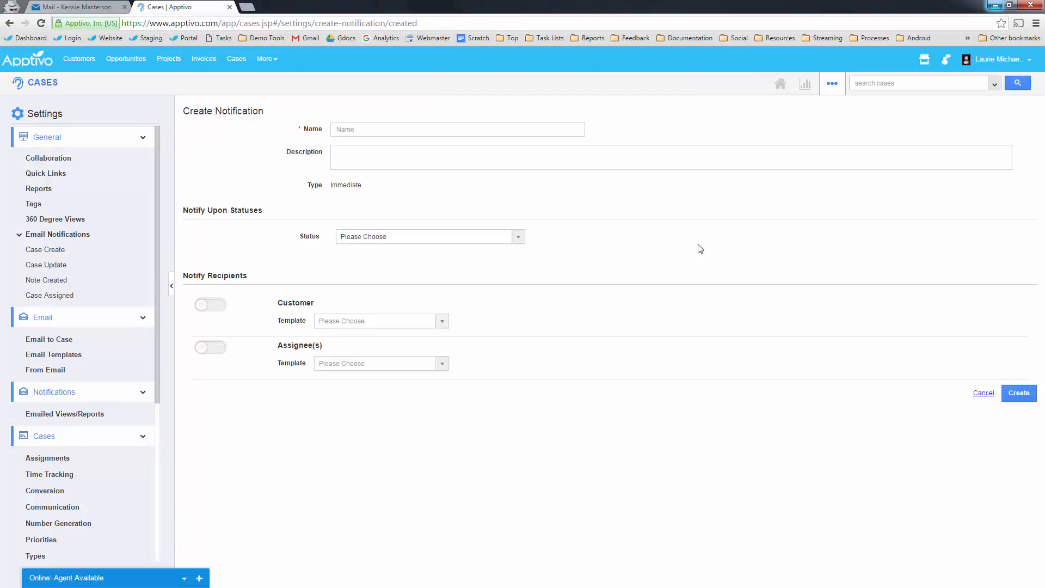
click(351, 129)
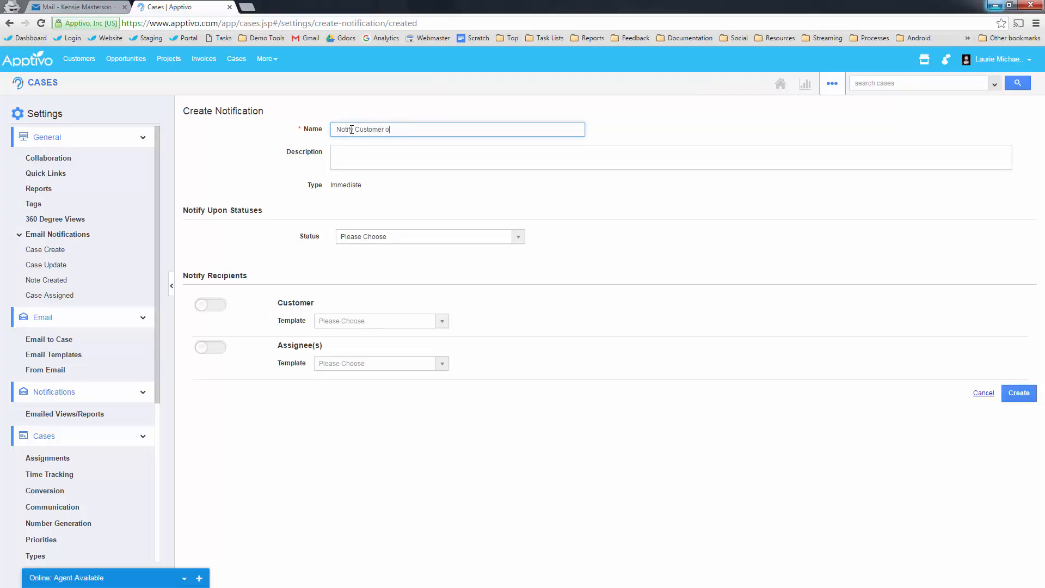
click(275, 190)
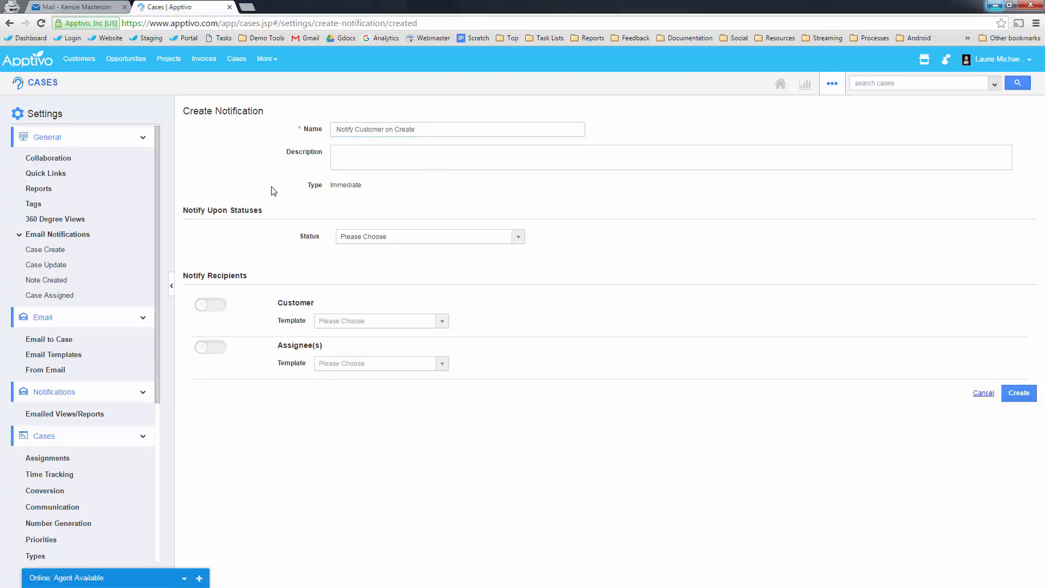
click(357, 240)
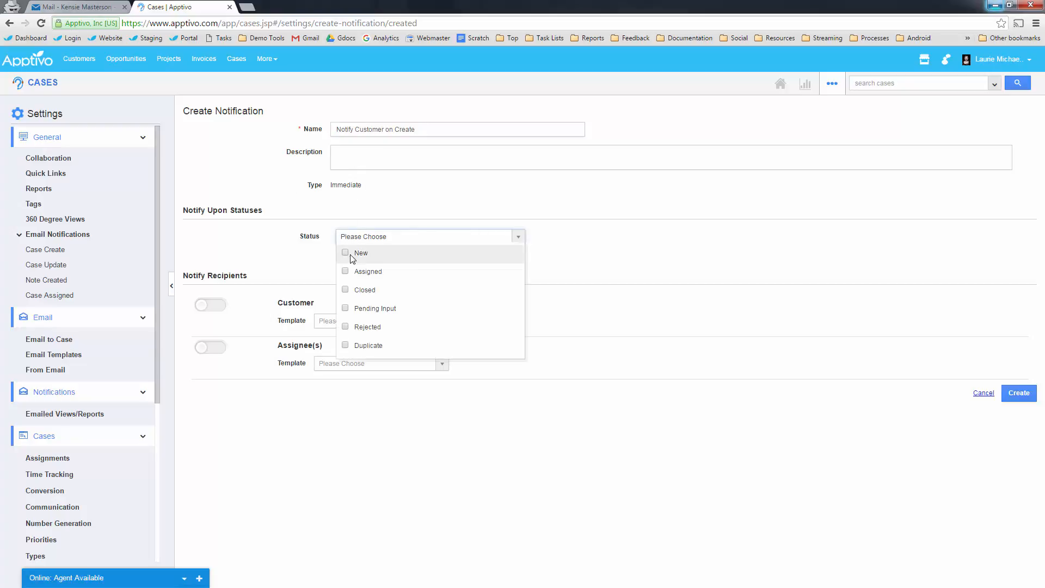
click(346, 254)
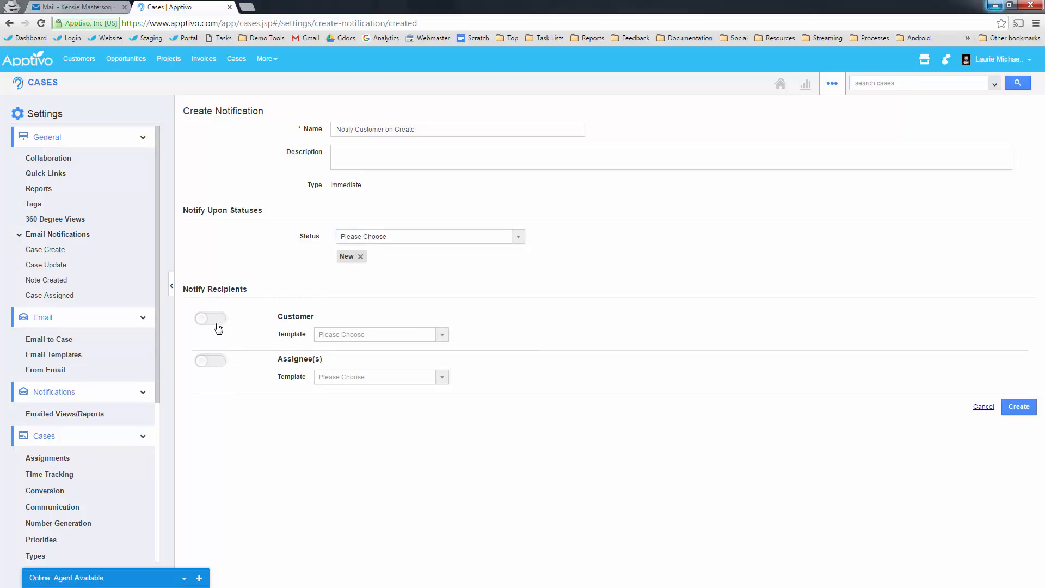
double_click(364, 131)
key(BackSpace)
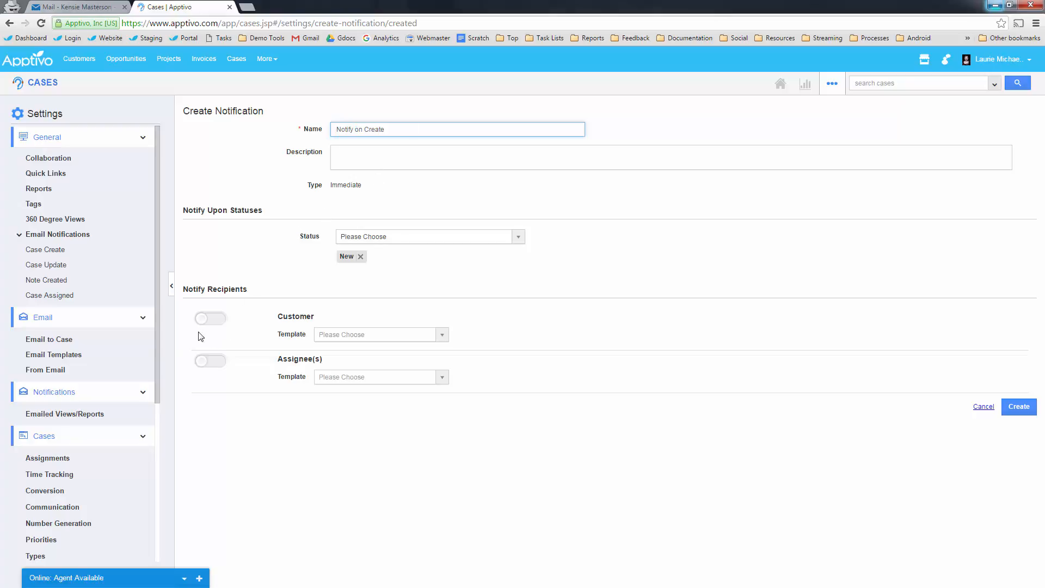
- Send the notification to Customer and Assignee(s), leaving the email template unselected
click(208, 321)
click(209, 361)
click(392, 336)
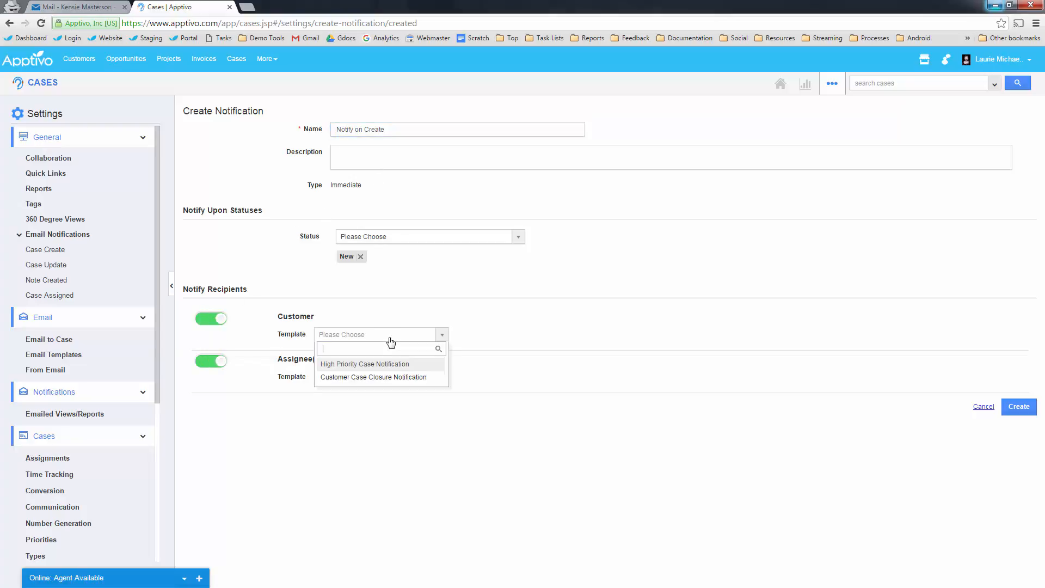
click(534, 330)
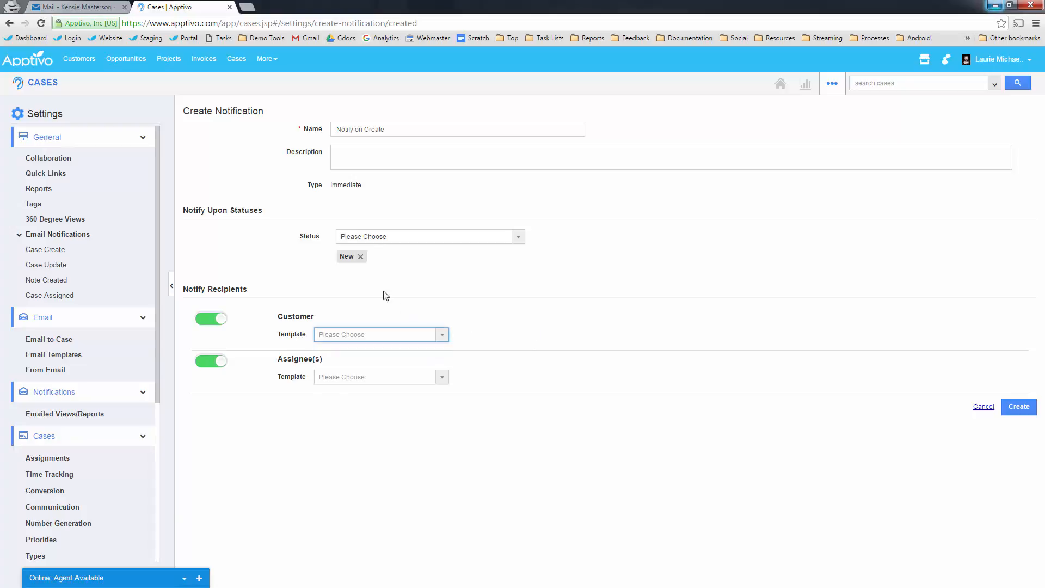
- Expand the Triggers settings and show the event-based triggers list
scroll(83, 425, down, 1)
scroll(65, 474, down, 5)
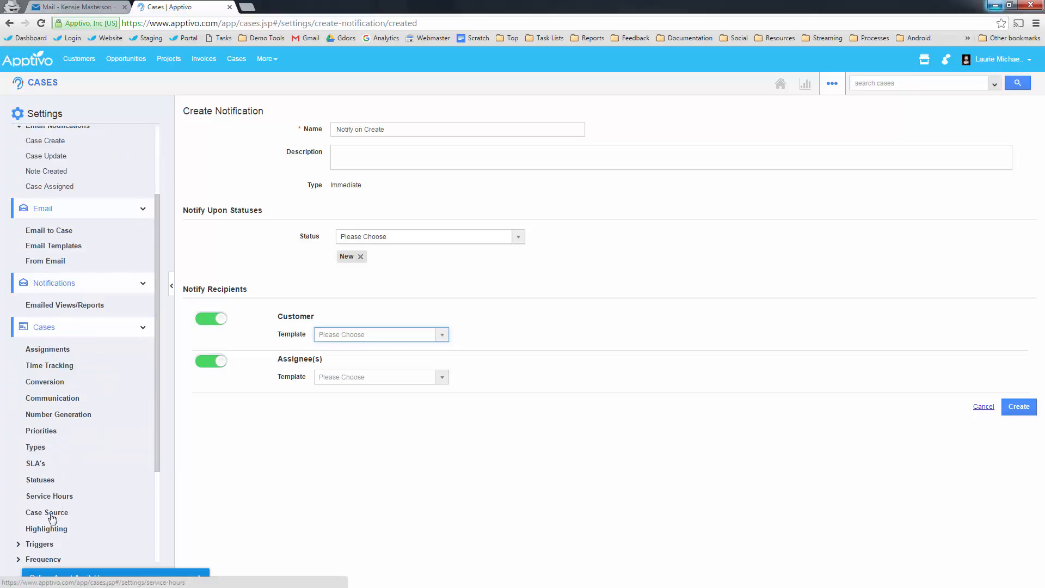
click(44, 491)
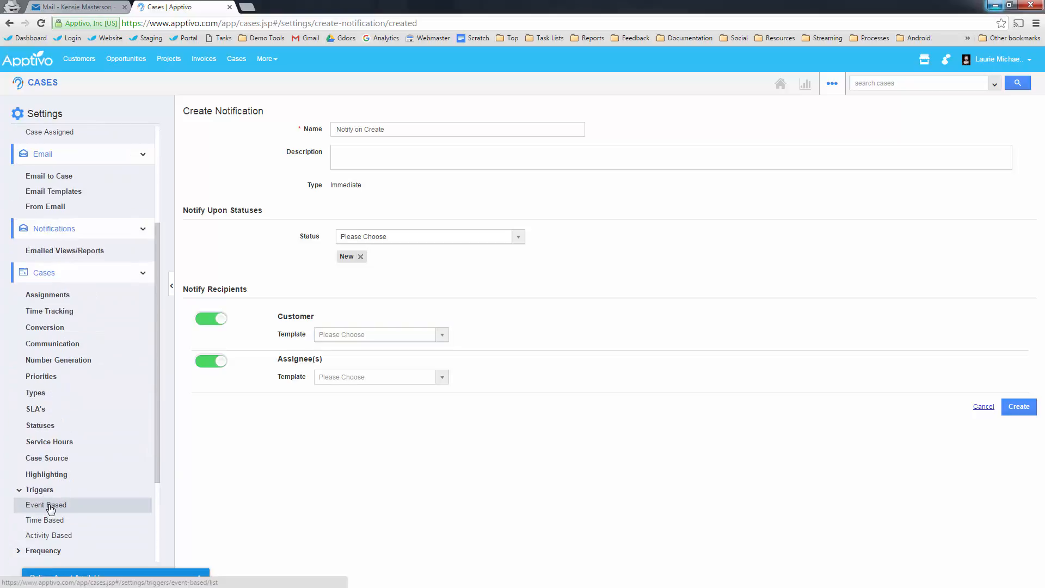
click(47, 506)
- Start a Case Created trigger with an external email action and view its two templates
click(1014, 114)
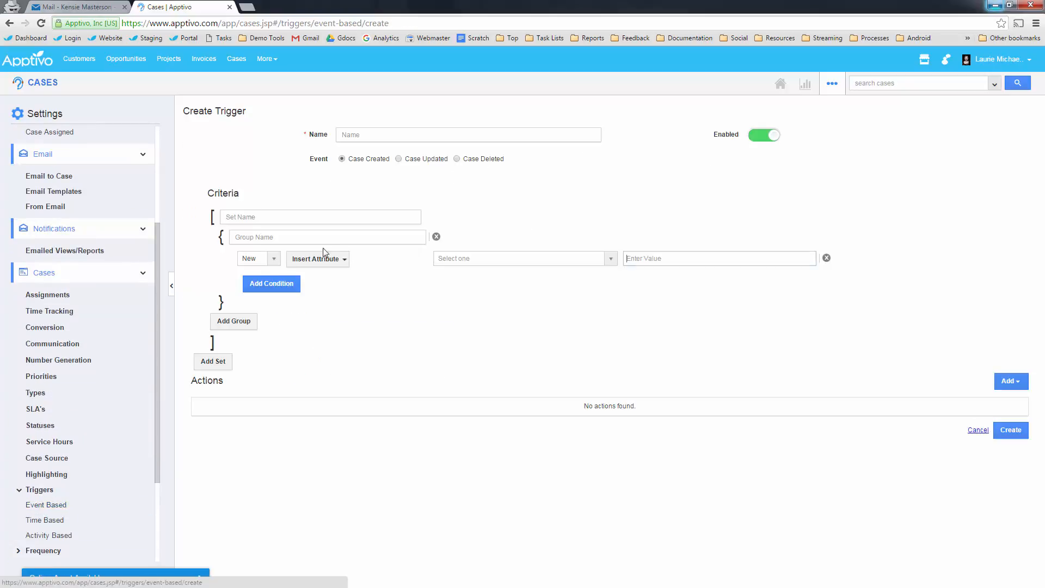
click(314, 259)
mouse_move(315, 289)
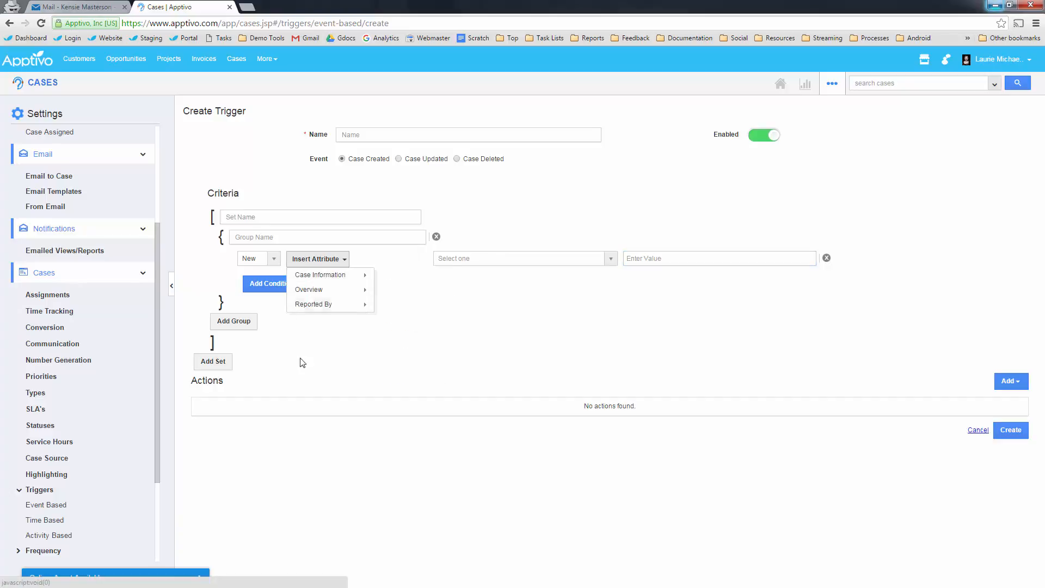
click(1008, 381)
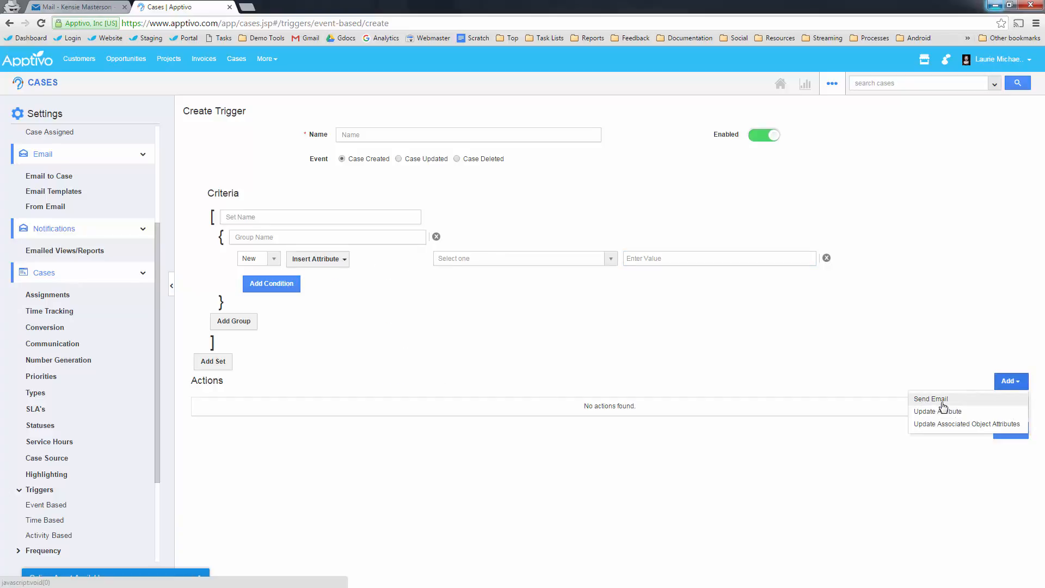
click(940, 400)
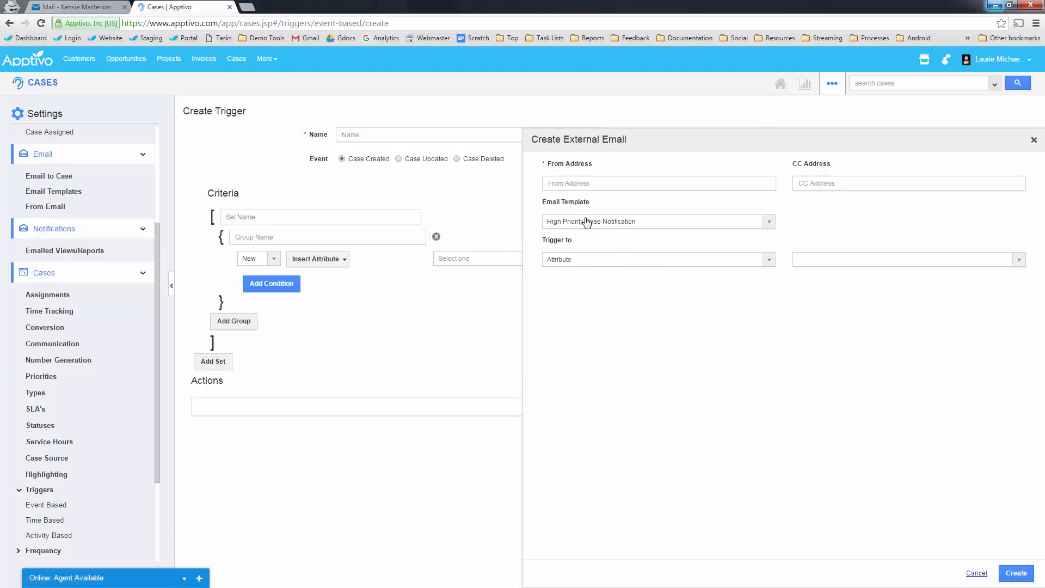
click(591, 180)
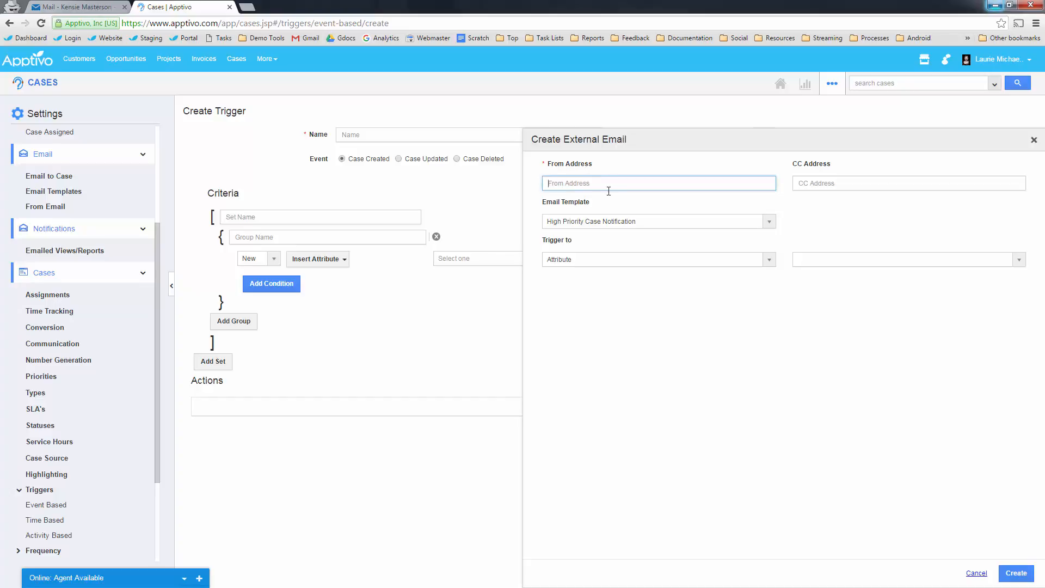
click(613, 219)
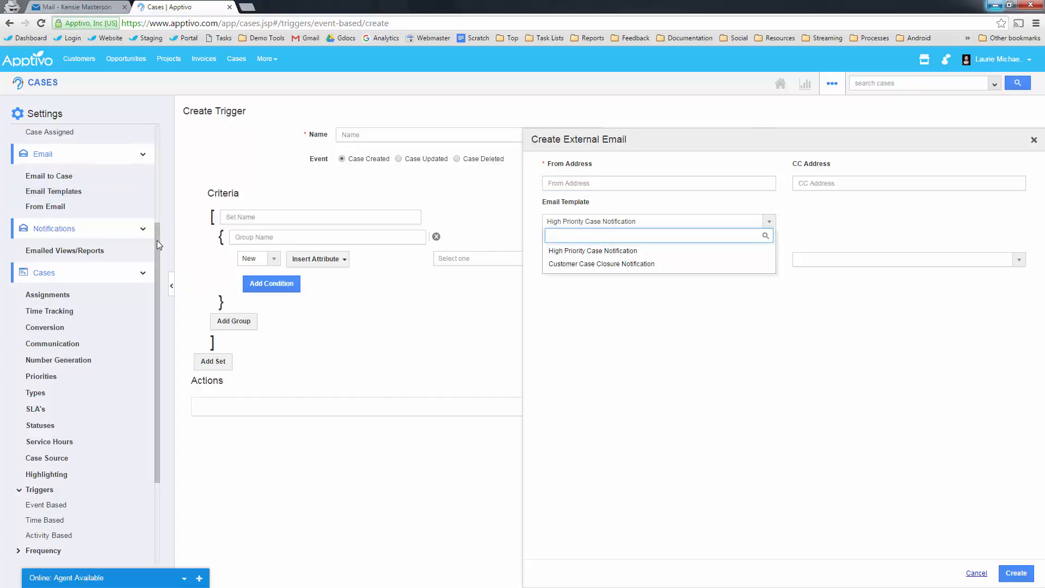
drag(157, 240, 155, 142)
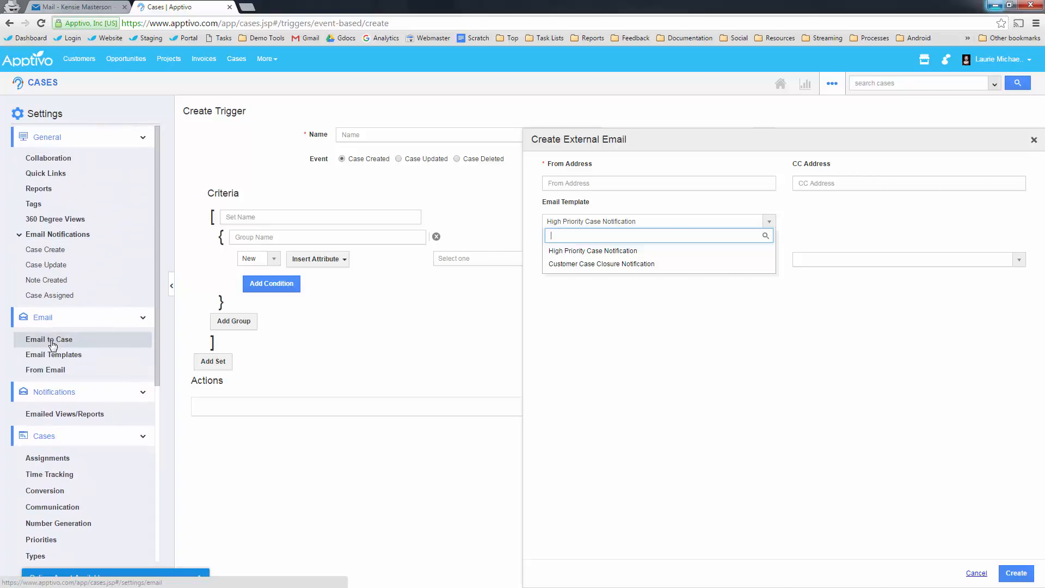
- Open the Customer Case Closure Notification template and inspect its HTML source and insertable attributes
click(59, 356)
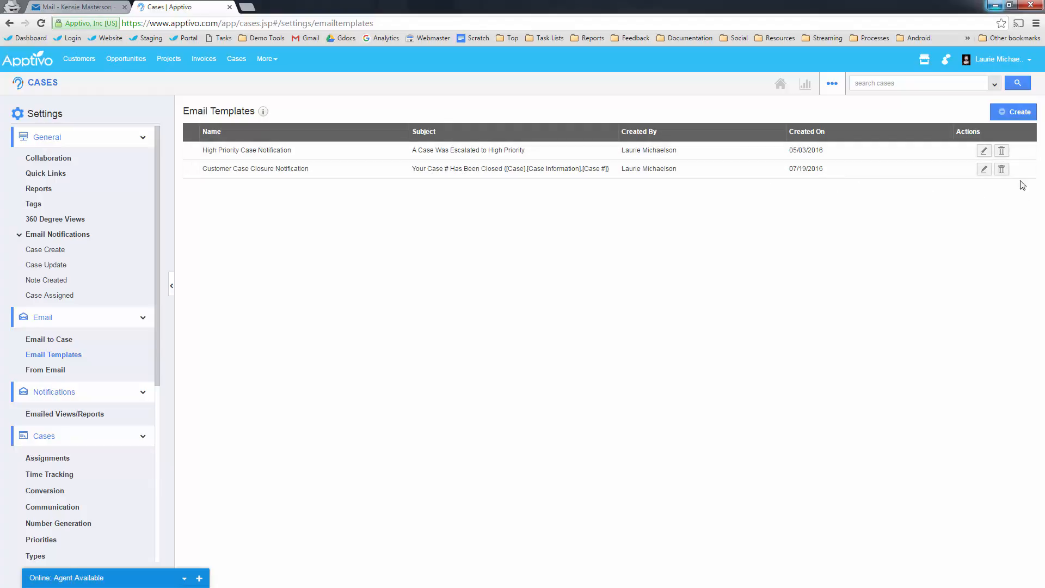
click(984, 170)
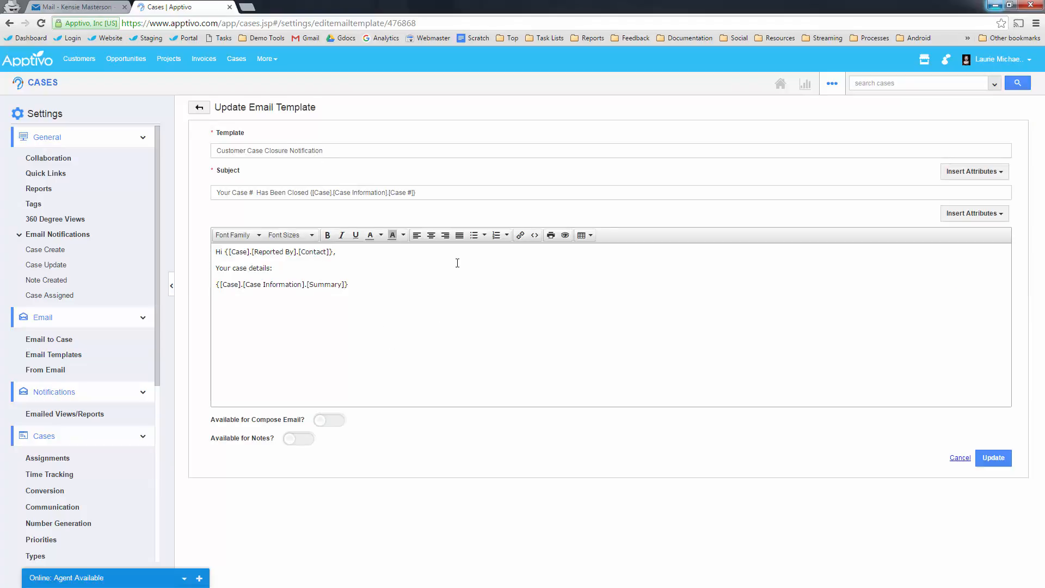
click(541, 238)
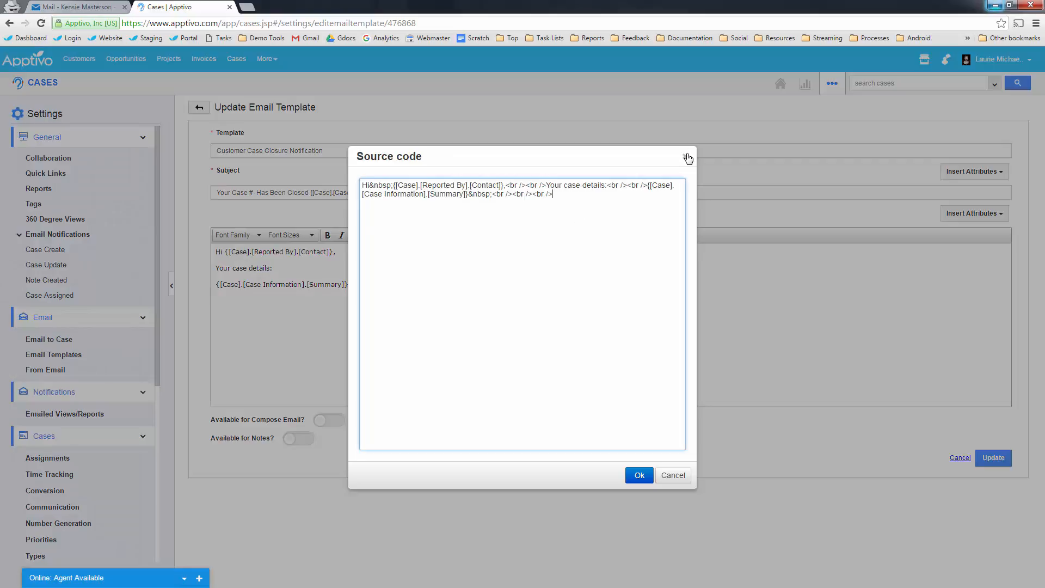
click(687, 159)
click(973, 213)
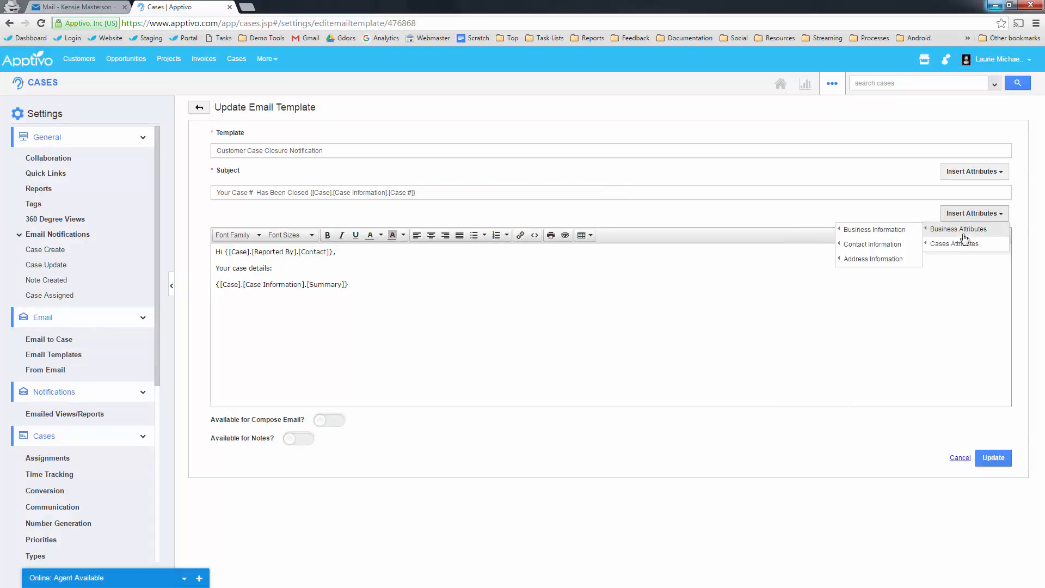
mouse_move(954, 243)
mouse_move(872, 246)
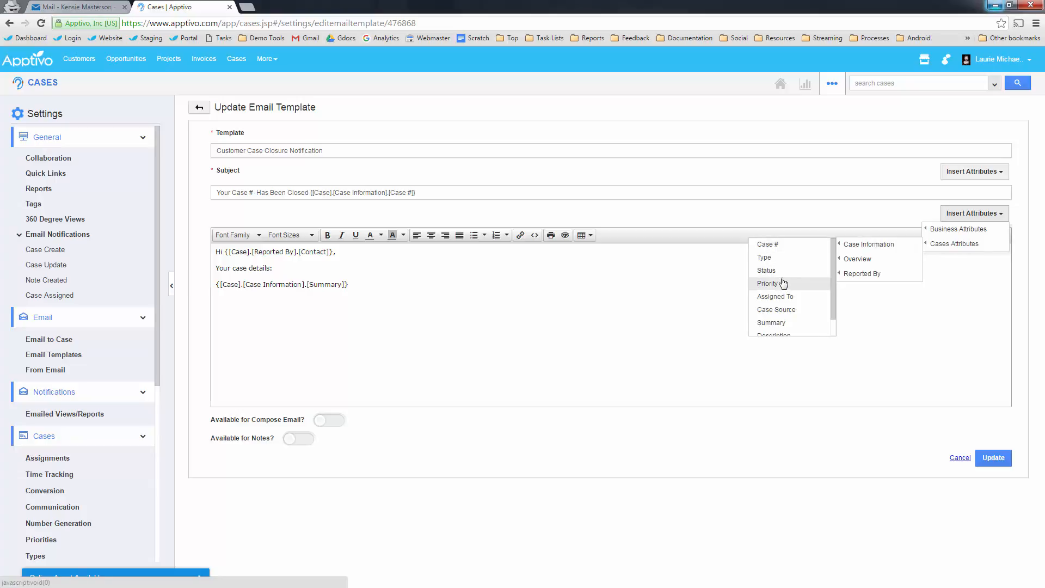
scroll(782, 281, down, 1)
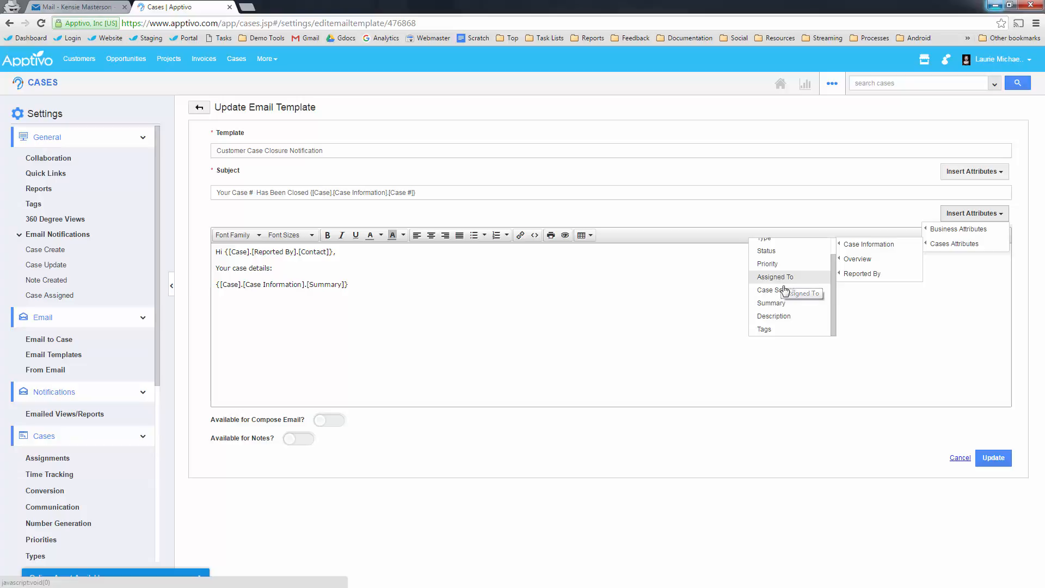
click(398, 425)
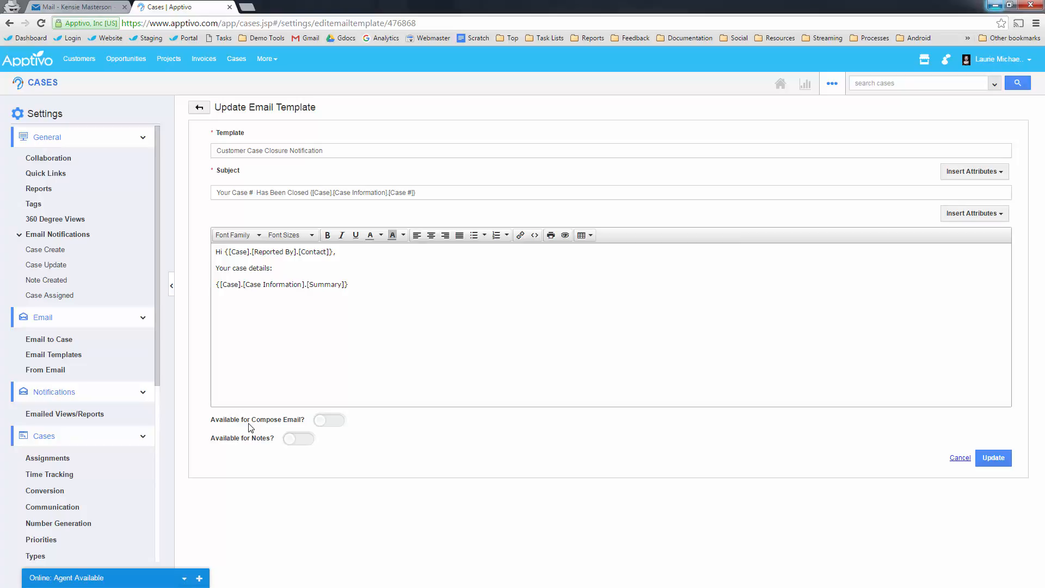
- Toggle the compose-email and notes availability switches on, then back off
click(327, 422)
click(303, 440)
click(327, 420)
click(298, 439)
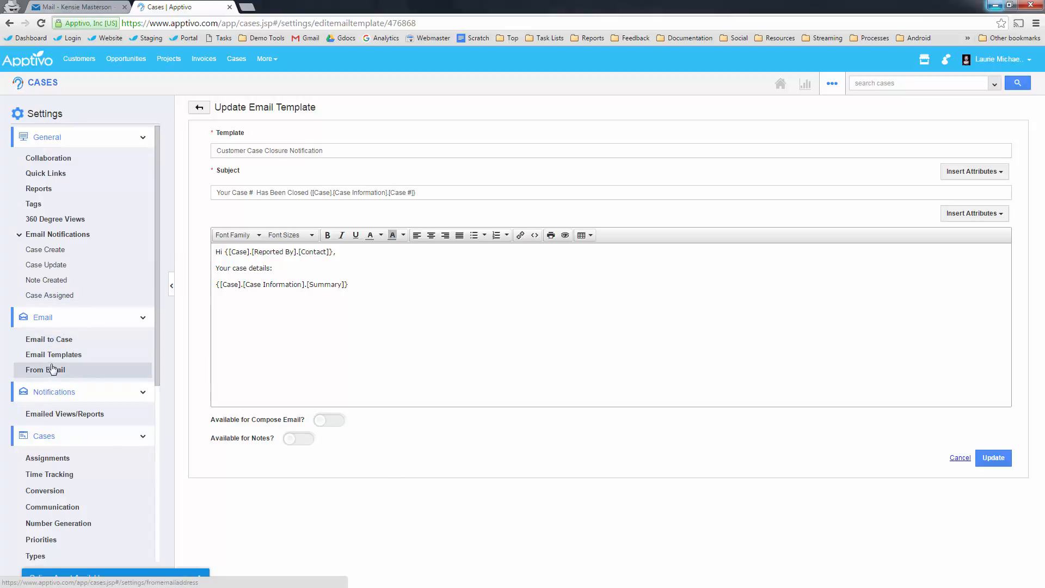
key(alt+Tab)
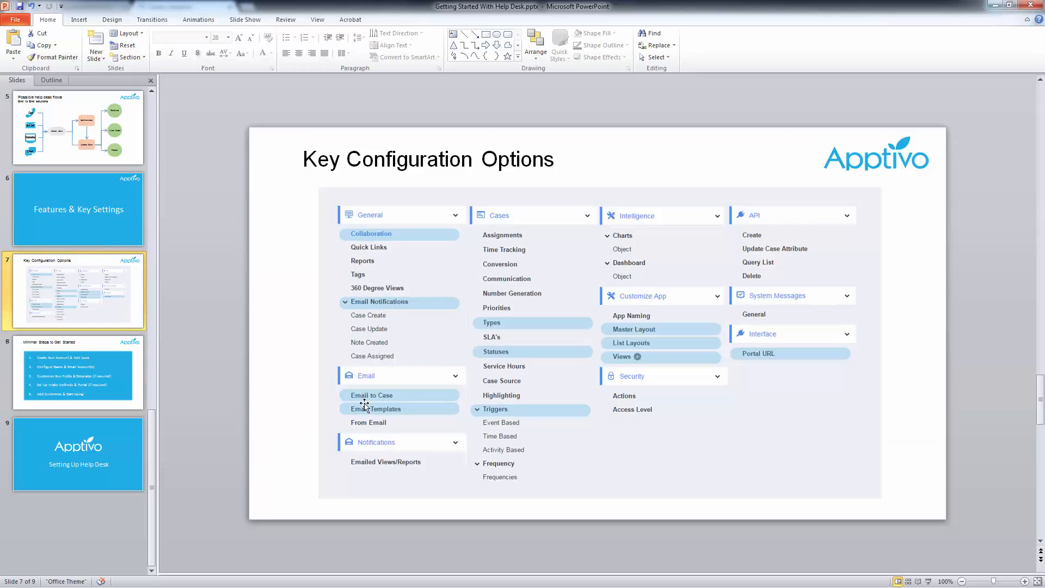
key(Down)
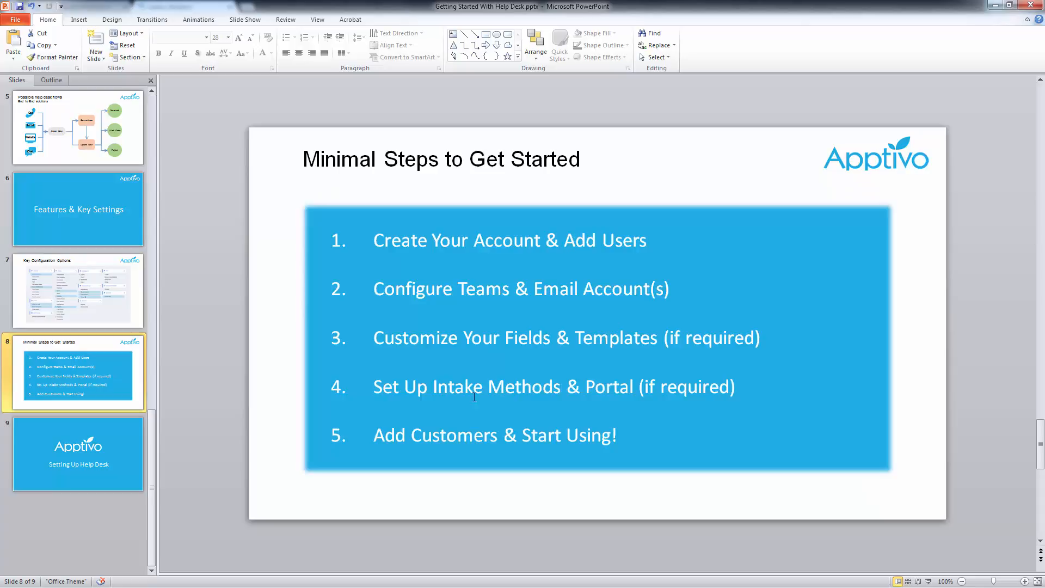
click(65, 301)
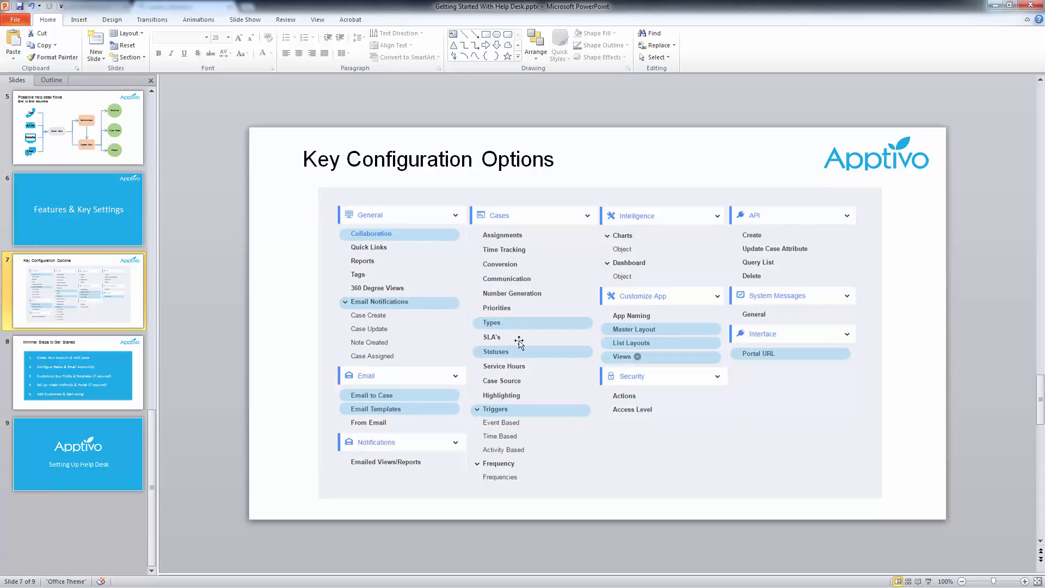
click(996, 5)
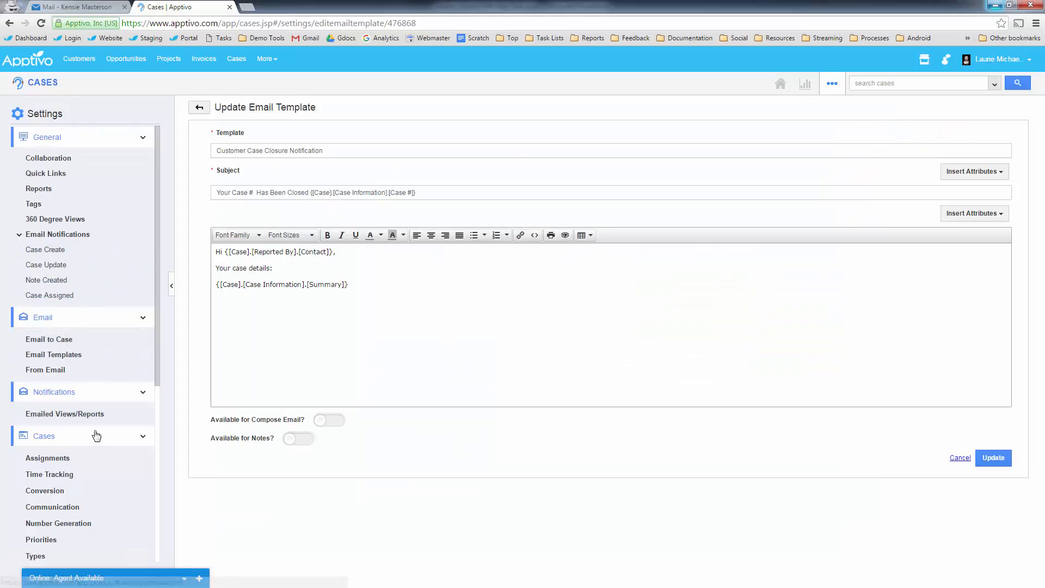
- Collapse the Cases, Notifications and Email settings groups and start a new case
click(66, 435)
click(77, 392)
click(87, 318)
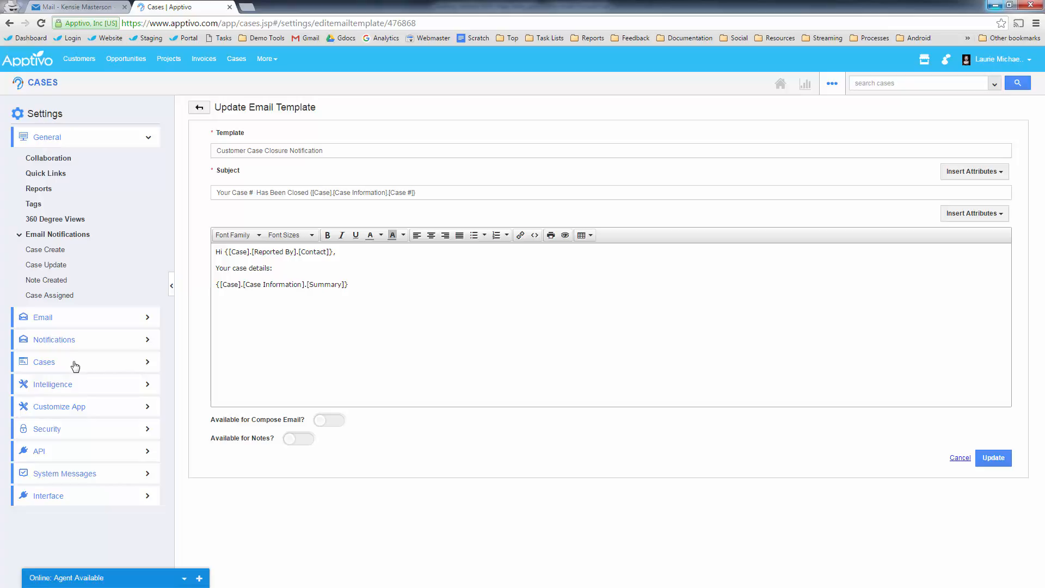
click(42, 82)
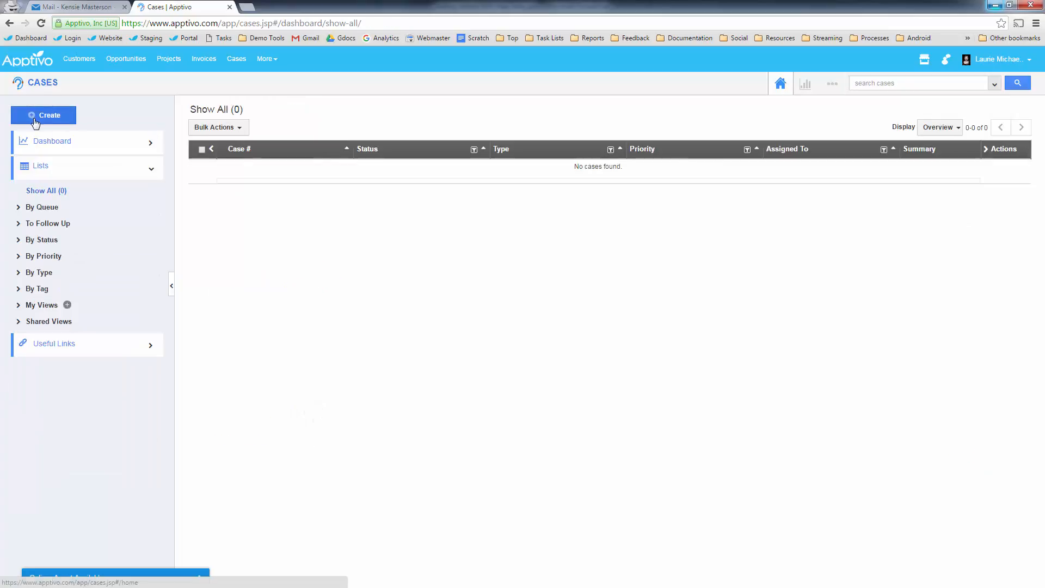
click(35, 120)
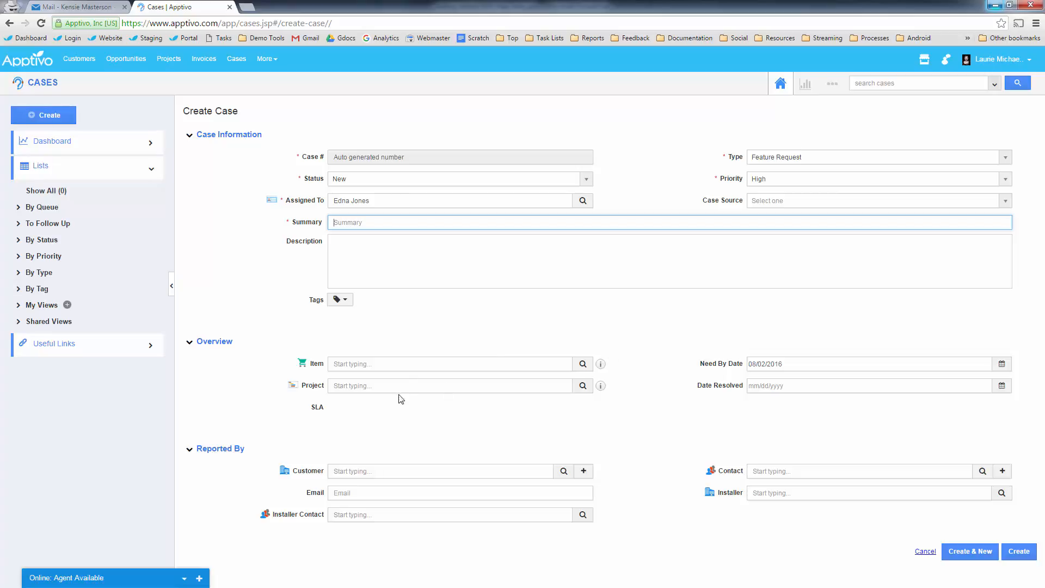
- Check the Type and Priority options, keeping Feature Request and High
click(765, 160)
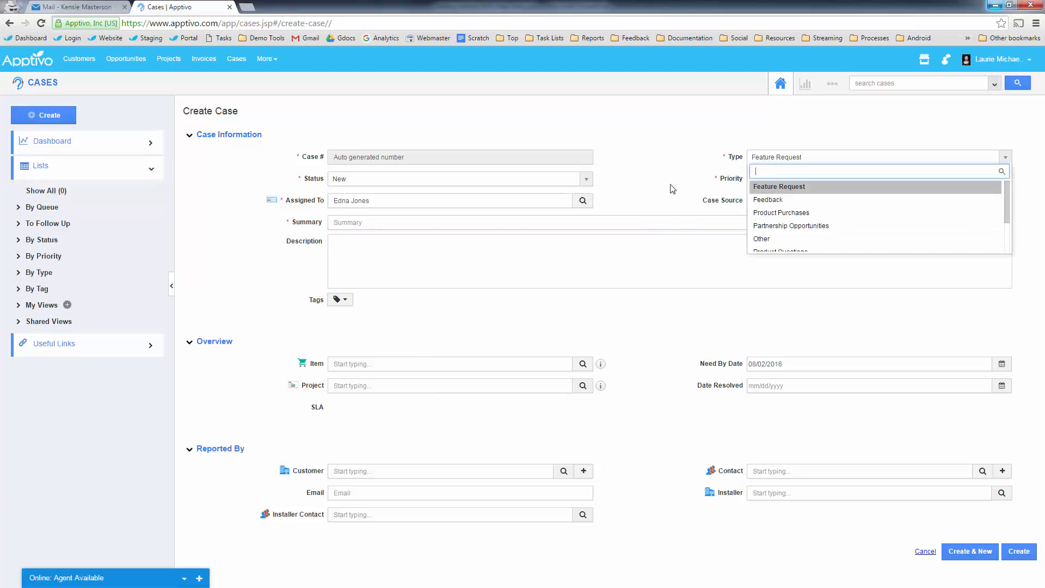
click(674, 188)
click(772, 183)
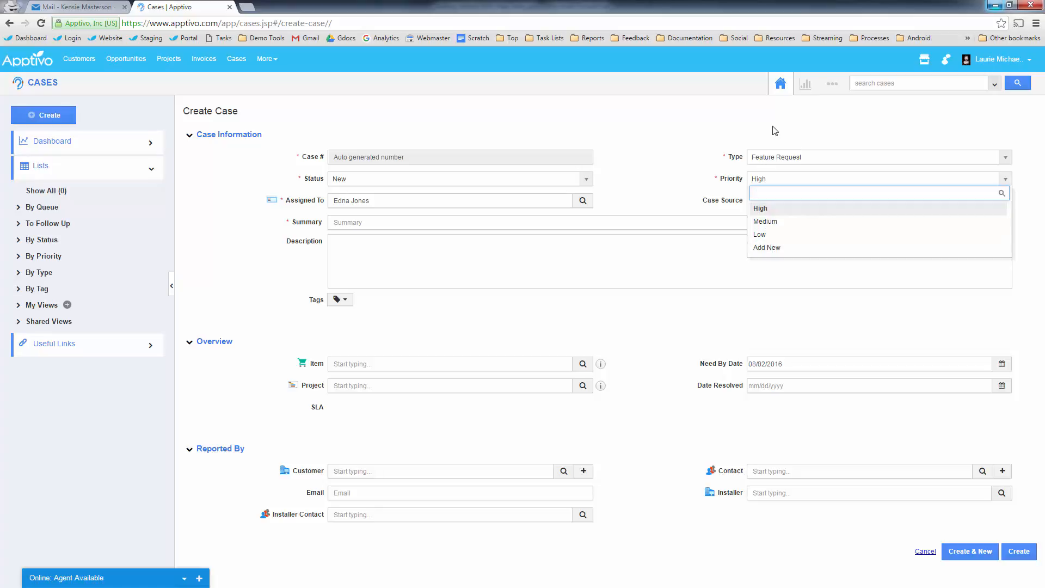
click(811, 119)
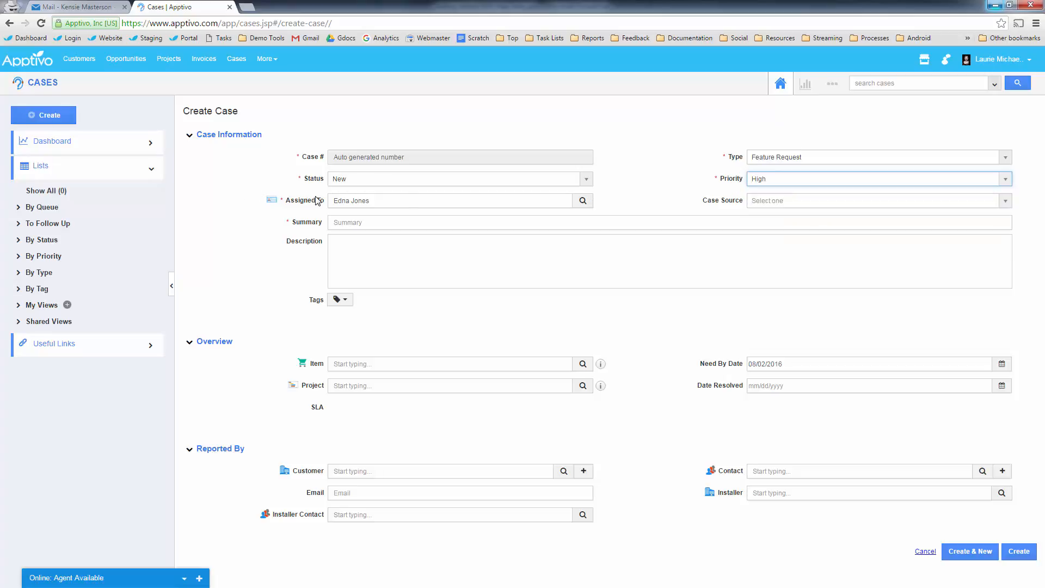
drag(312, 183, 372, 197)
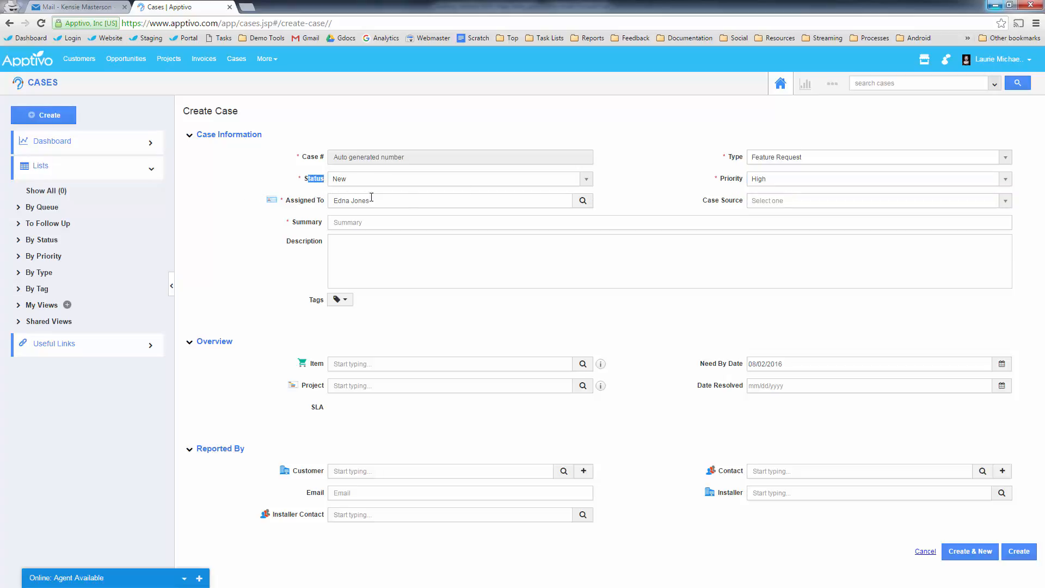
- Open the Cases settings and go to the case Types page
click(833, 87)
click(814, 123)
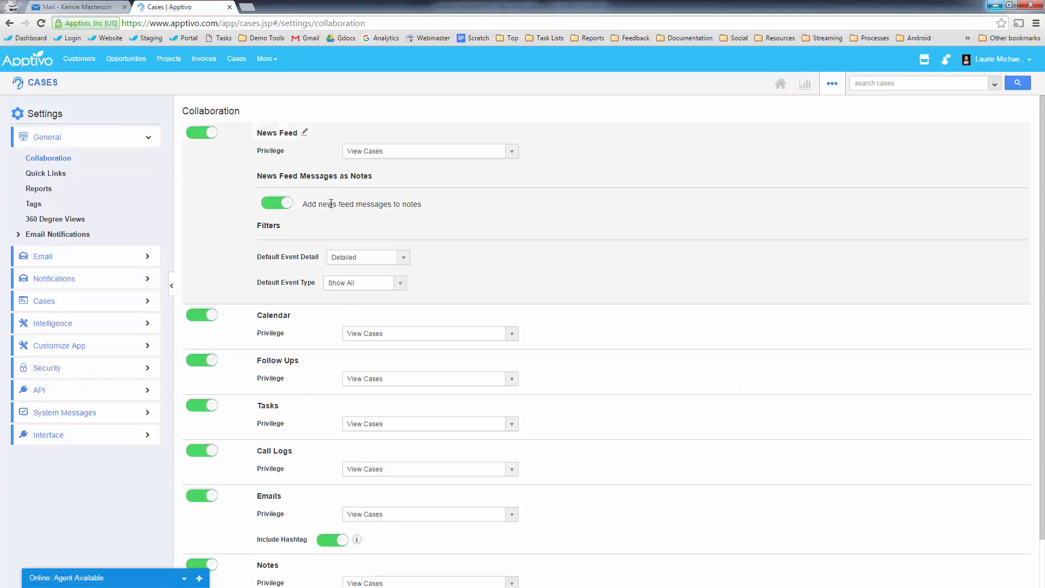
click(62, 307)
scroll(53, 308, down, 1)
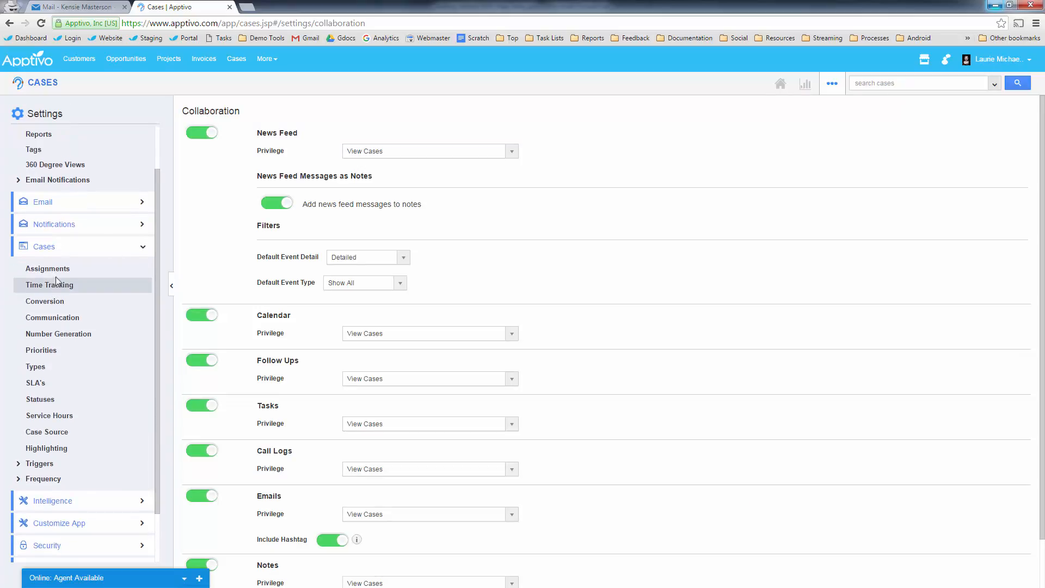
click(42, 351)
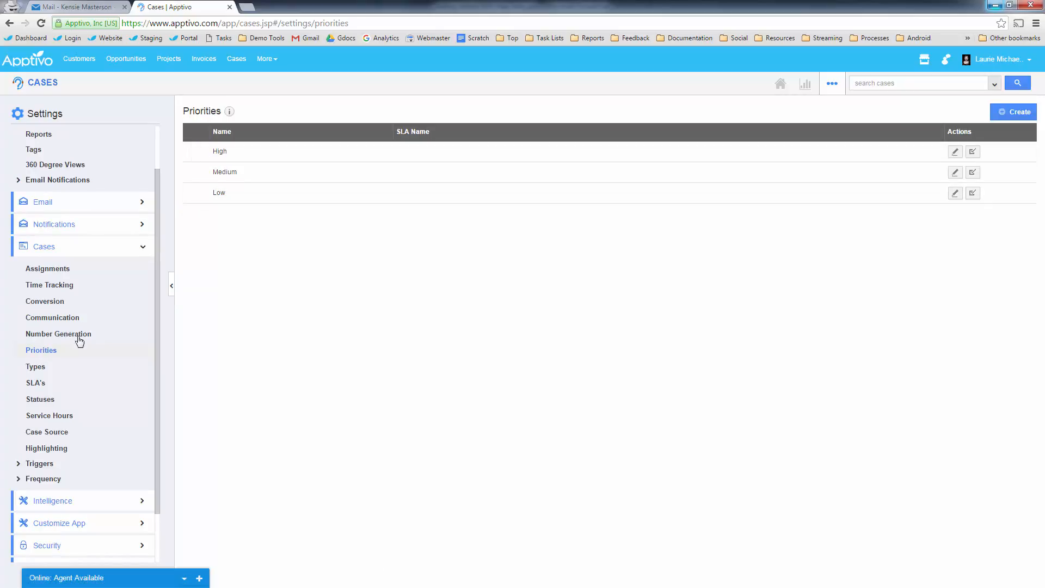
click(33, 366)
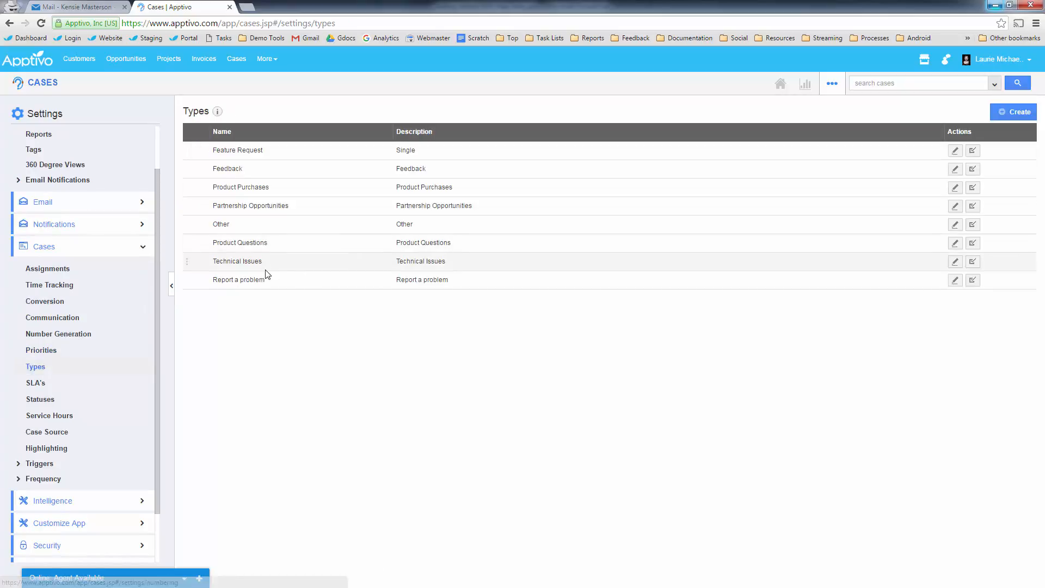
- Disable Report a problem, Technical Issues, Product Questions, Other, Partnership Opportunities and Product Purchases
click(974, 280)
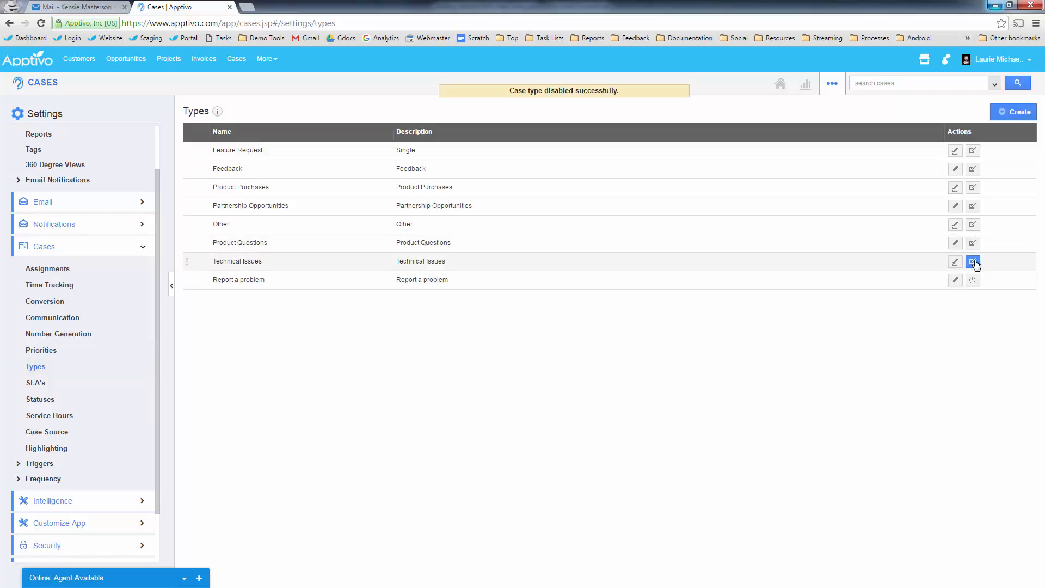
click(974, 261)
click(974, 243)
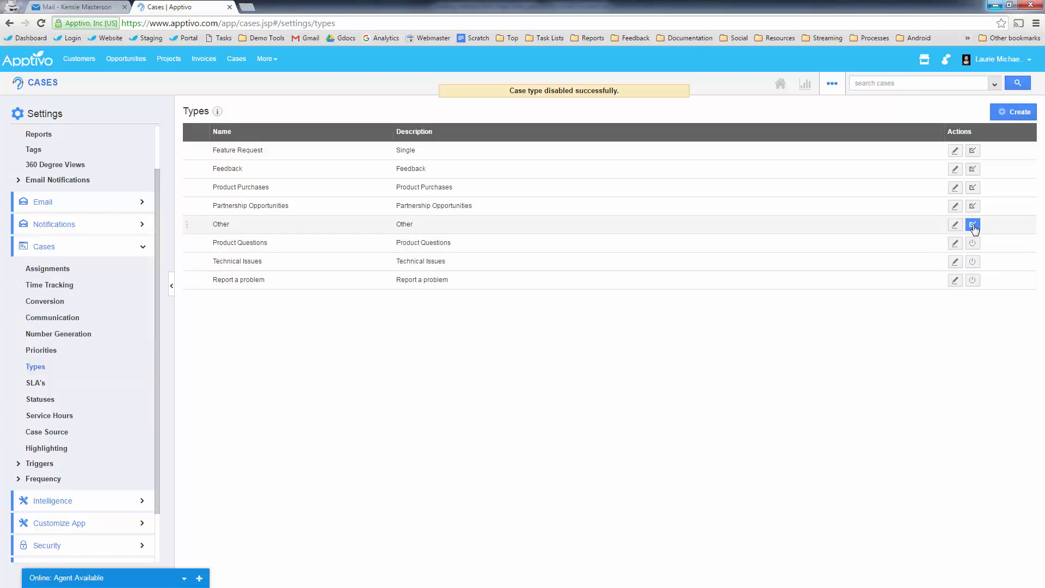
click(973, 225)
click(973, 206)
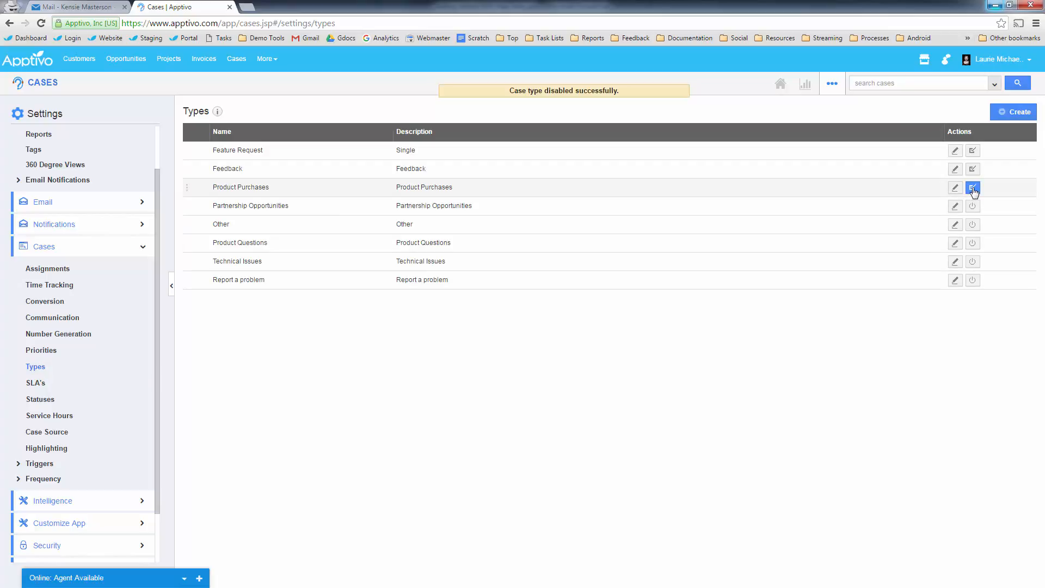
click(973, 188)
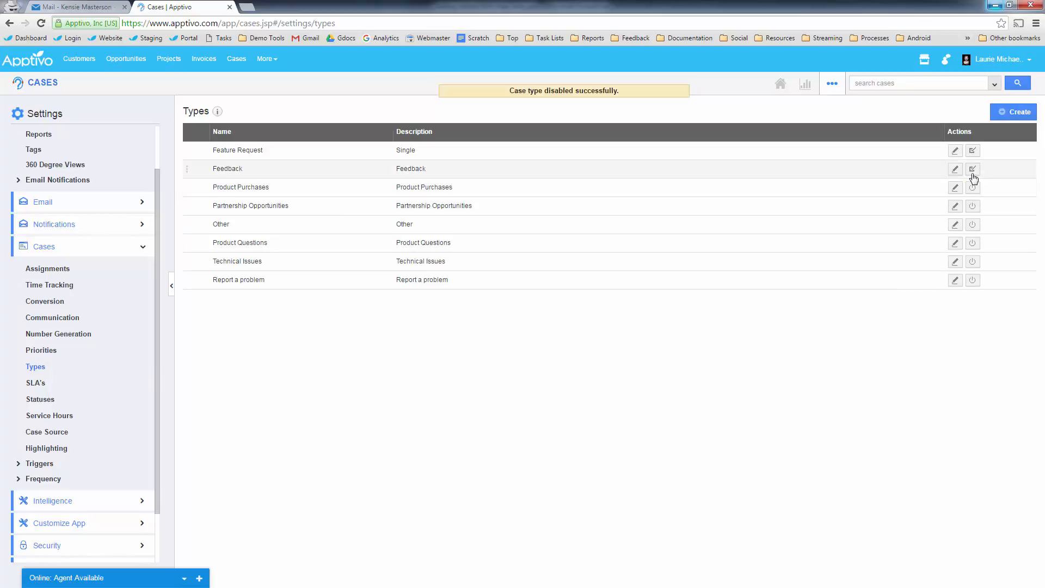
- Rename the Feature Request case type to 'Photo Touch Up'
click(956, 151)
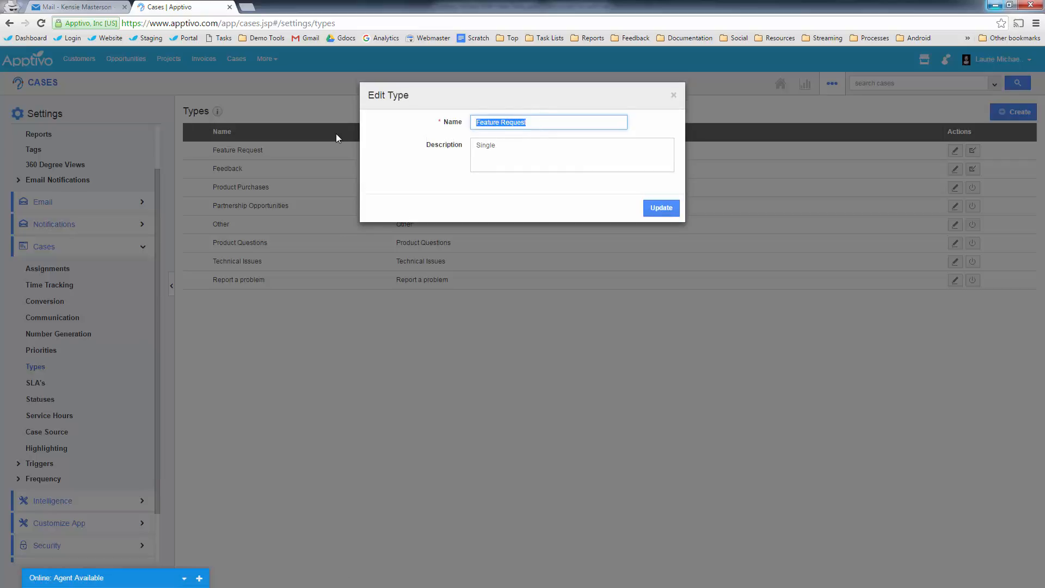
text(Photo)
key(BackSpace)
key(BackSpace)
key(BackSpace)
key(BackSpace)
text(hoto Tuo)
key(BackSpace)
key(BackSpace)
text(ouch)
click(665, 208)
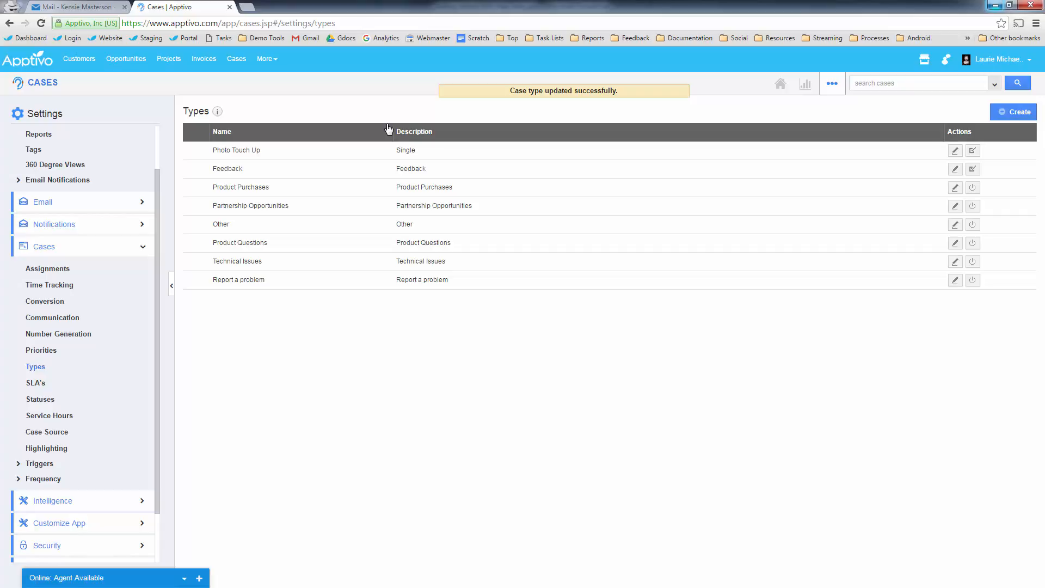
- Create a Shipping Issue case type and drag it to second place below Photo Touch Up
click(956, 169)
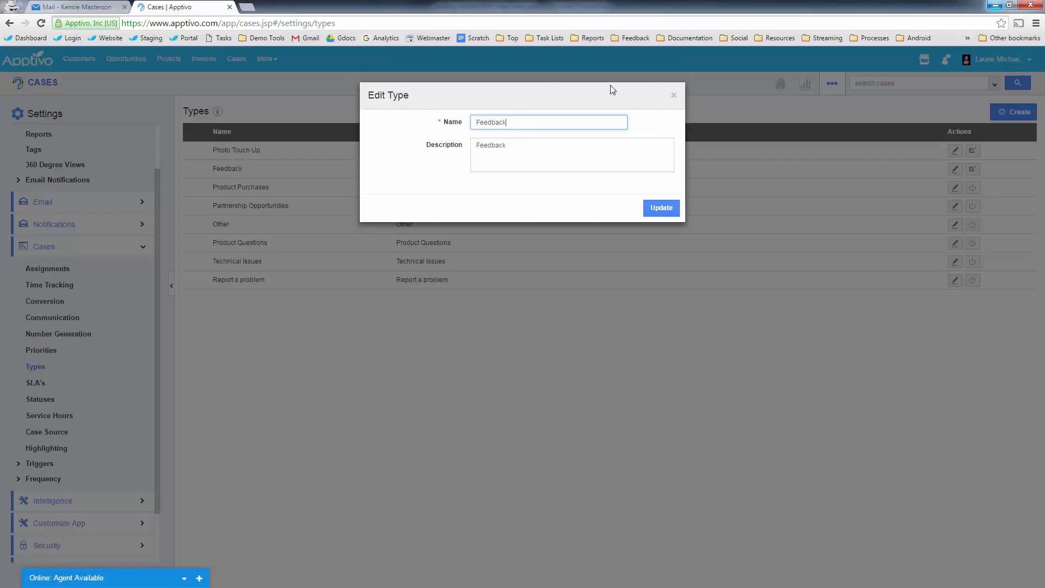
click(674, 99)
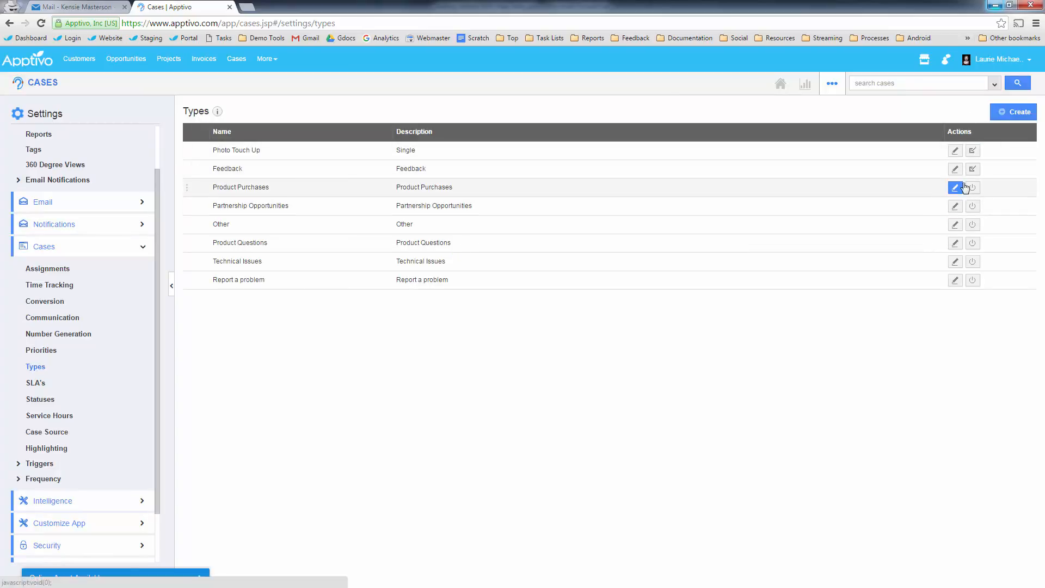
click(1019, 112)
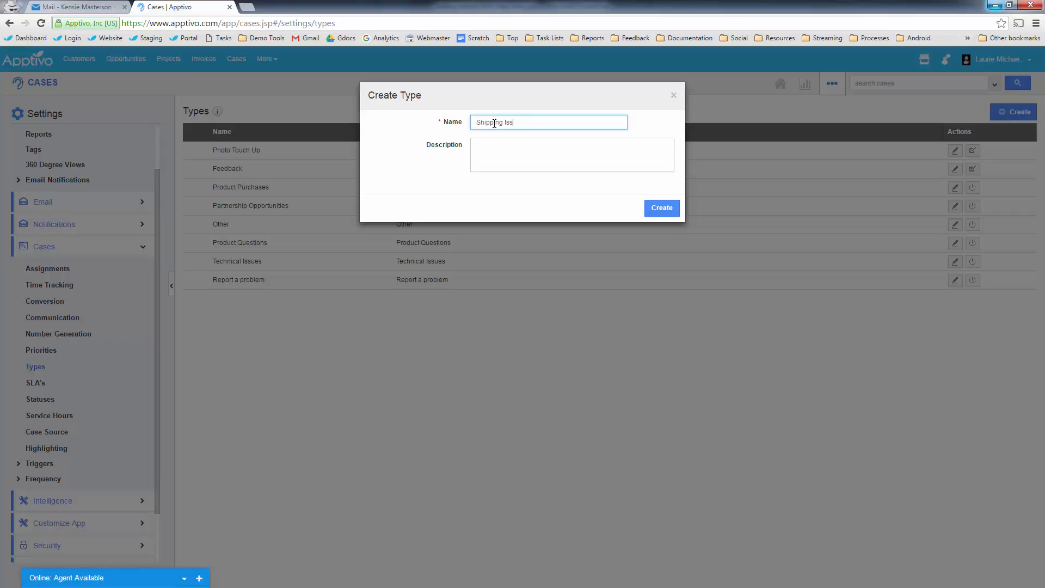
click(662, 207)
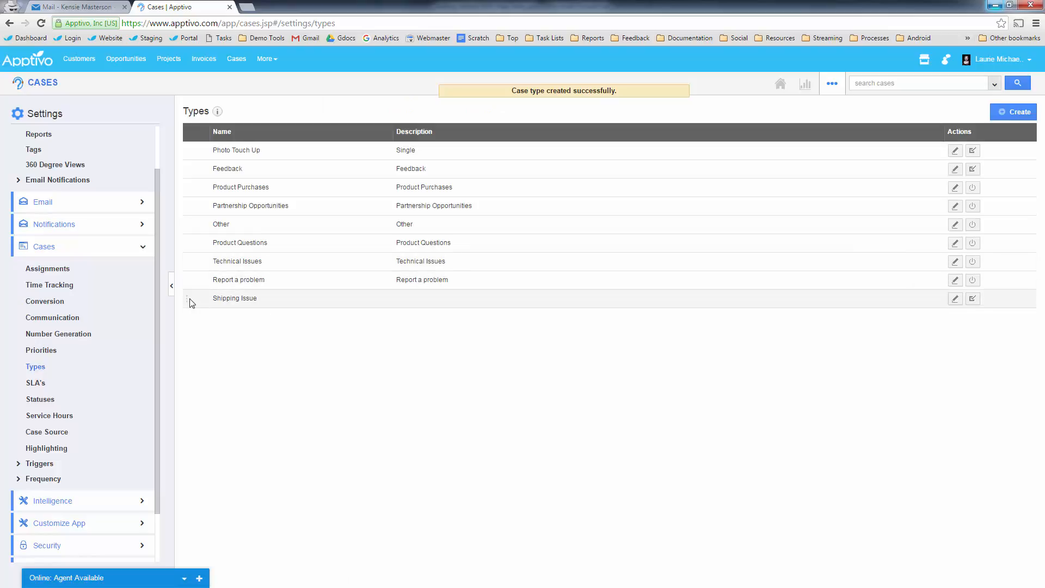
drag(186, 303, 196, 169)
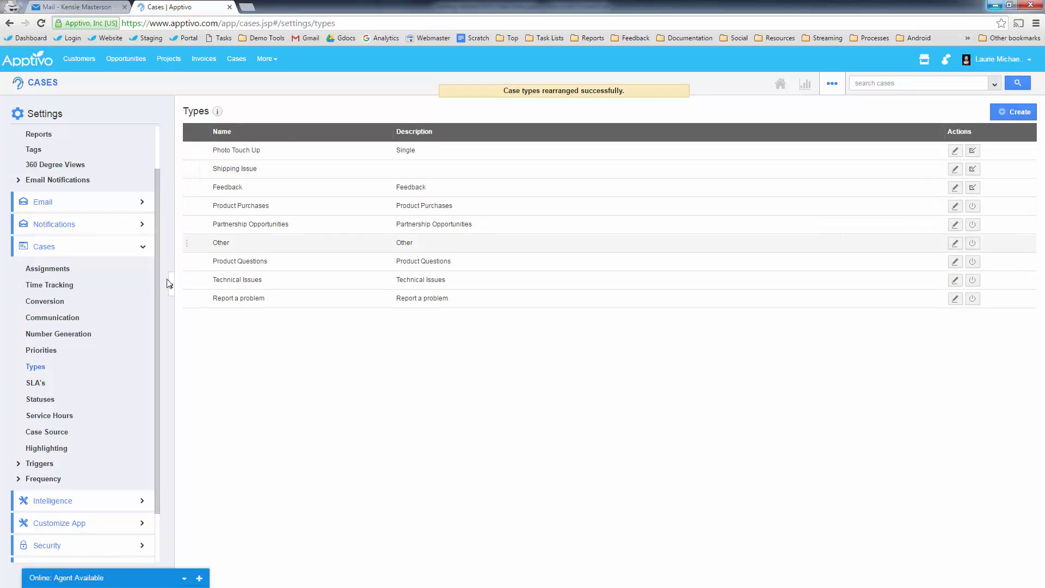
- Start a new case from the Cases home, leaving the Type unchanged
click(43, 83)
click(41, 116)
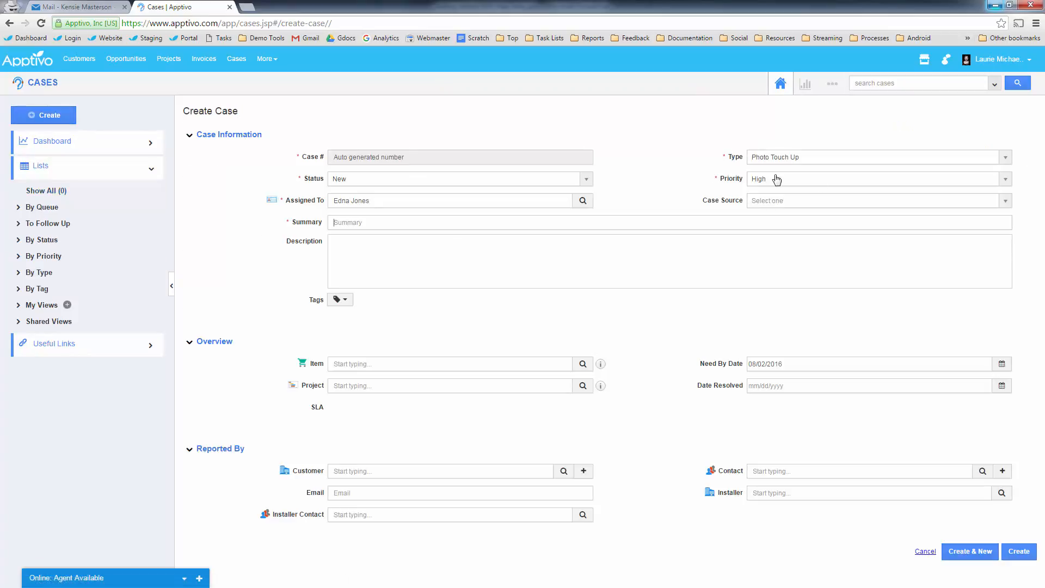
click(799, 158)
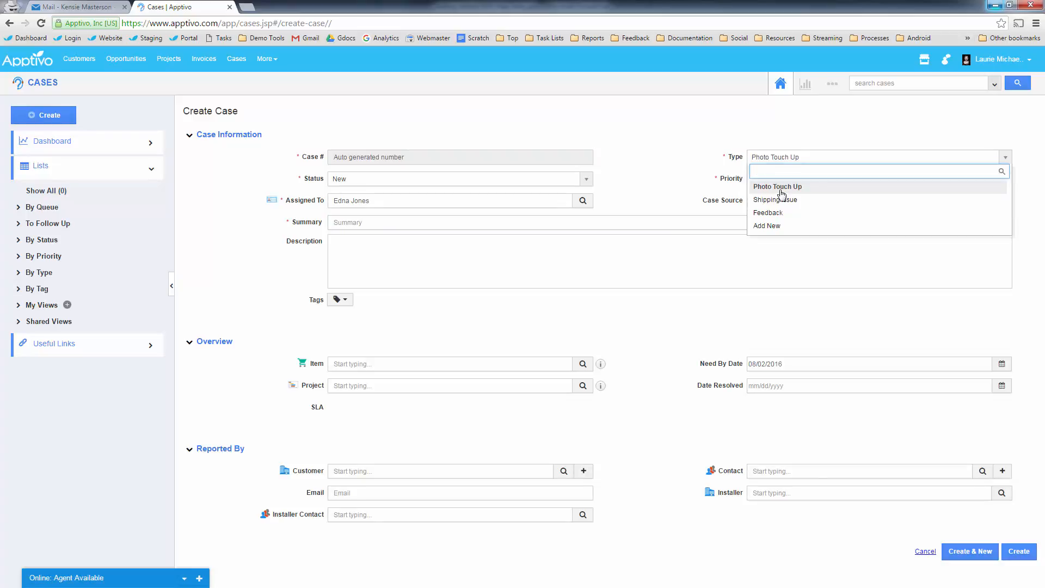
click(691, 172)
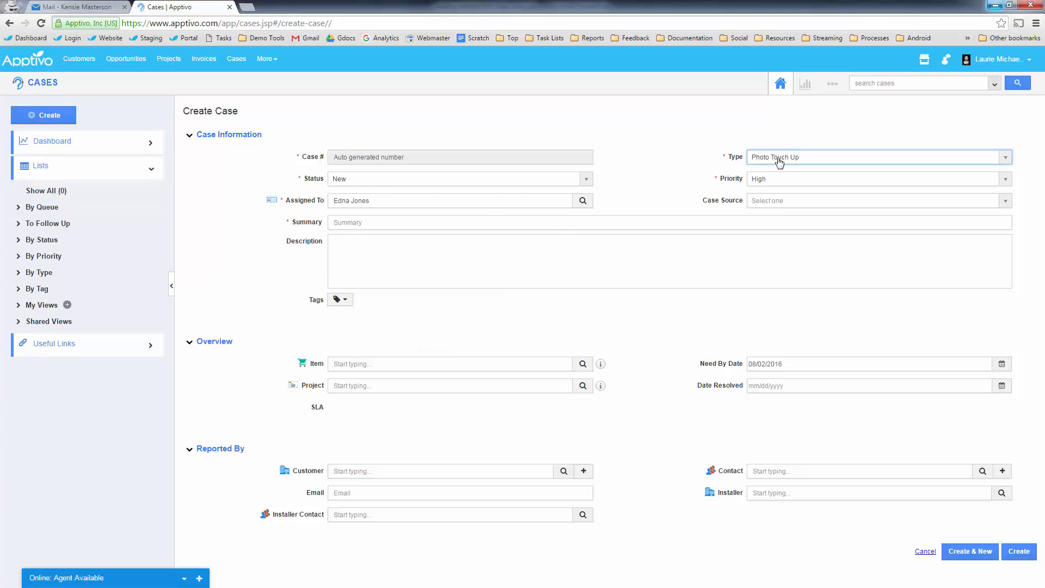
- Set the Customer to Foothill High School by searching 'foot'
click(364, 471)
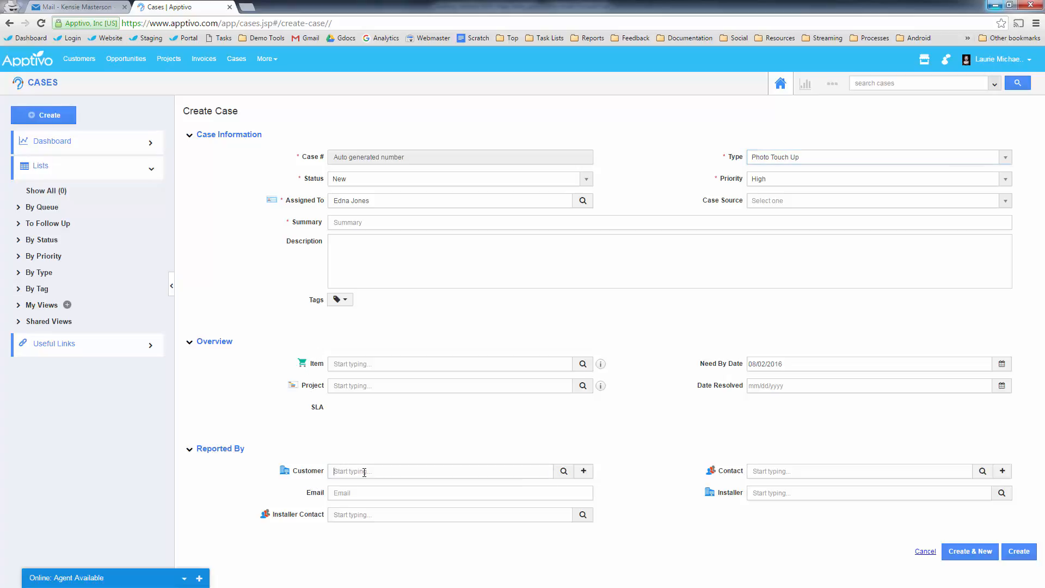
text(footh)
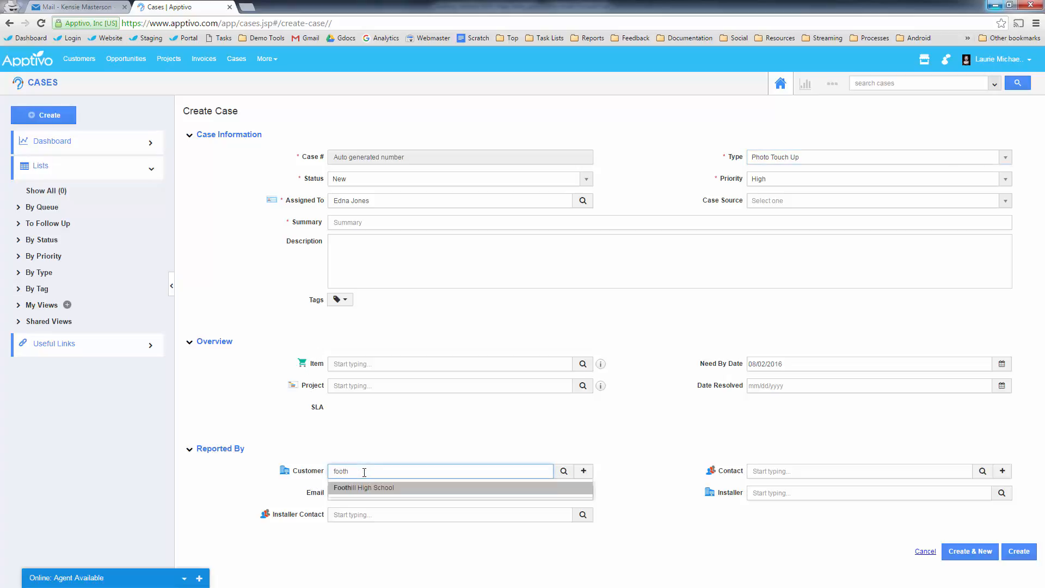
click(482, 489)
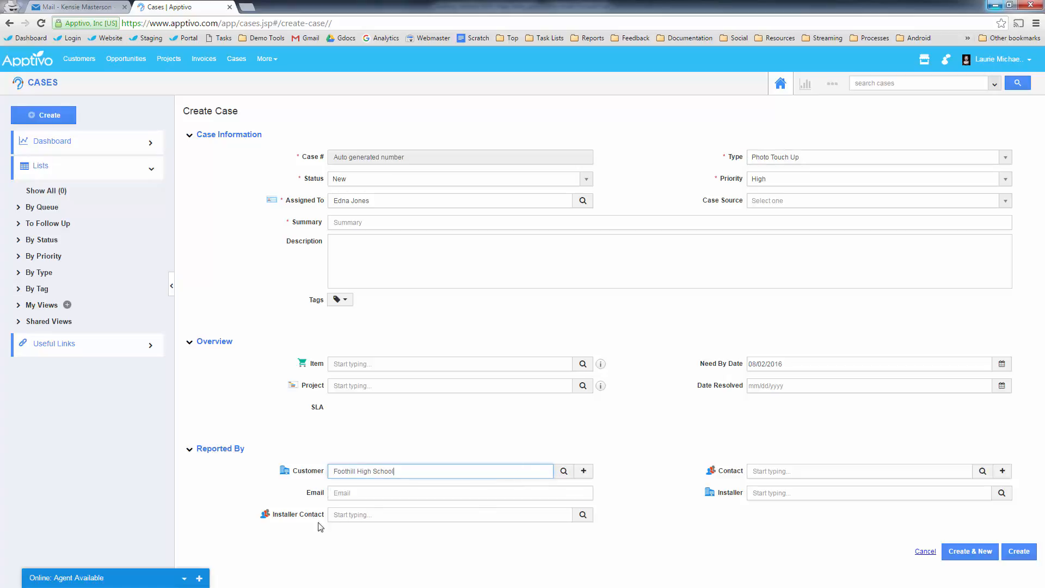
click(370, 515)
- Search contacts for 'mas' and browse the contact list, leaving Contact empty
click(760, 470)
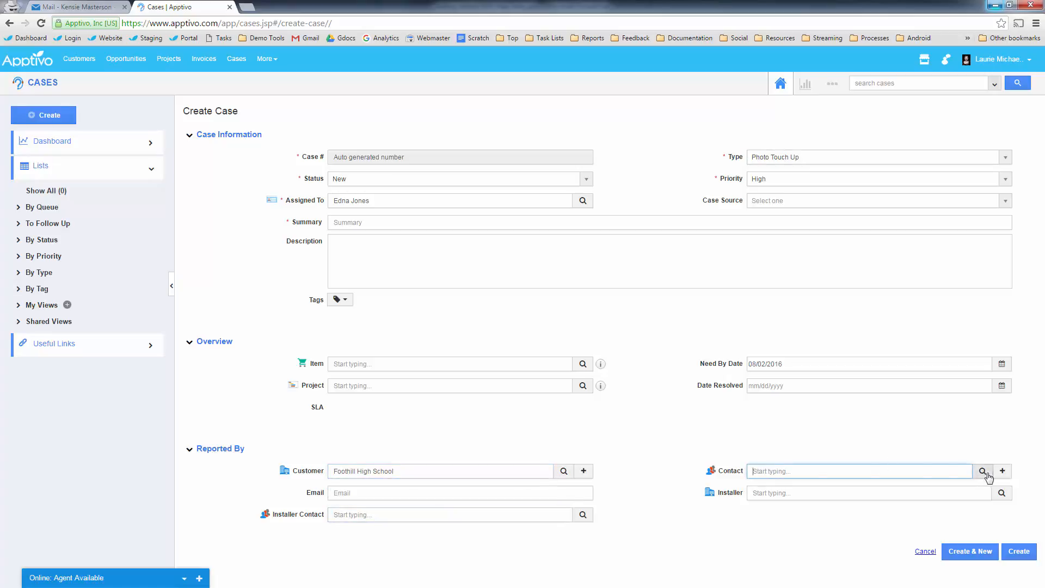
text(mas)
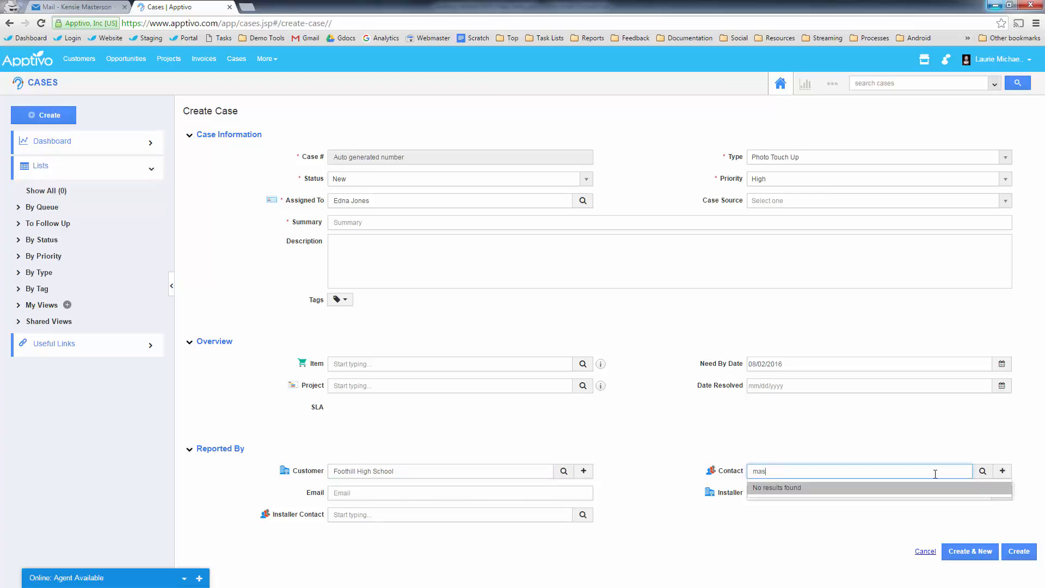
click(684, 482)
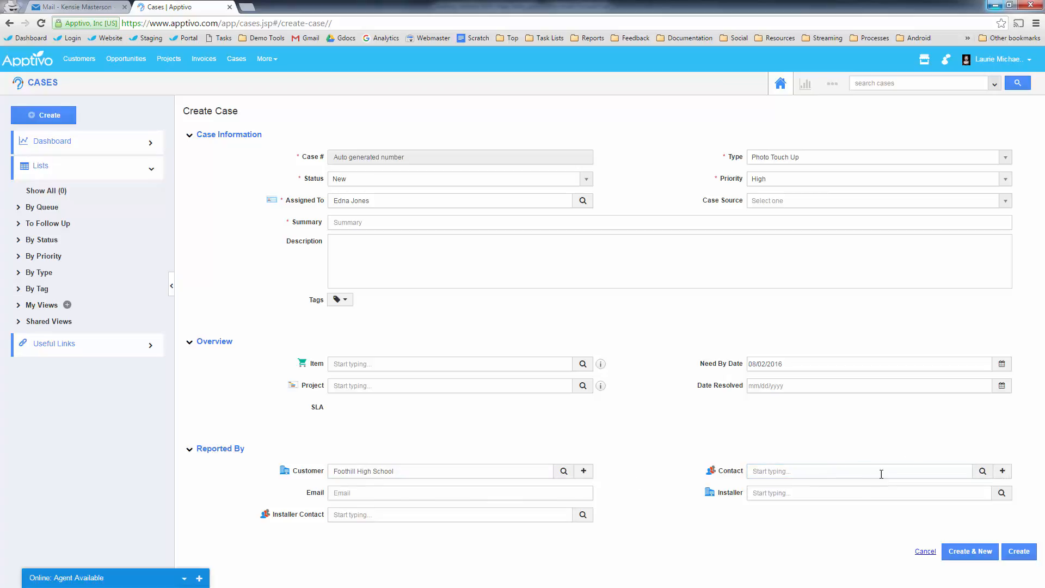
click(983, 471)
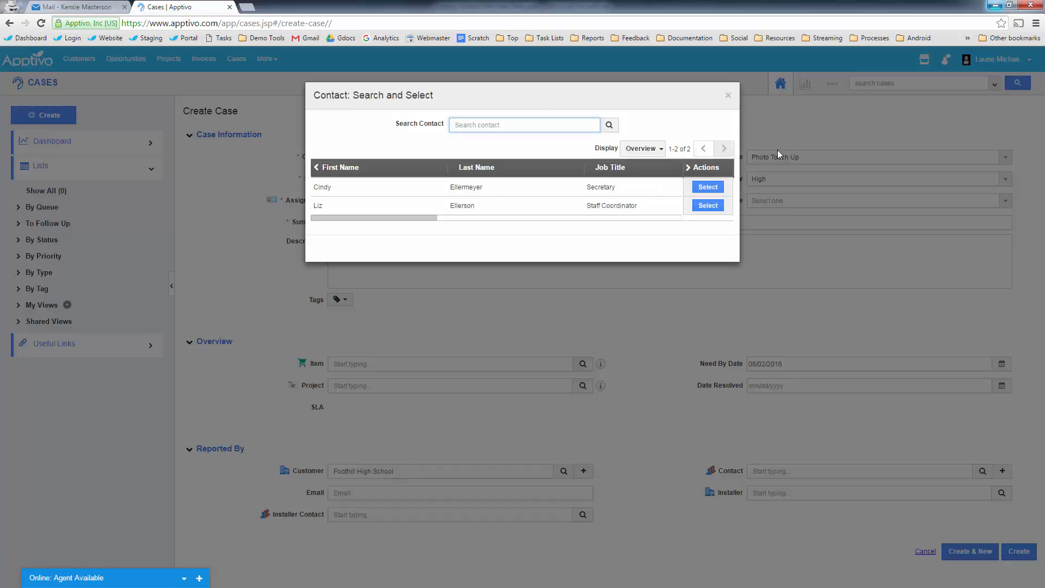
click(728, 95)
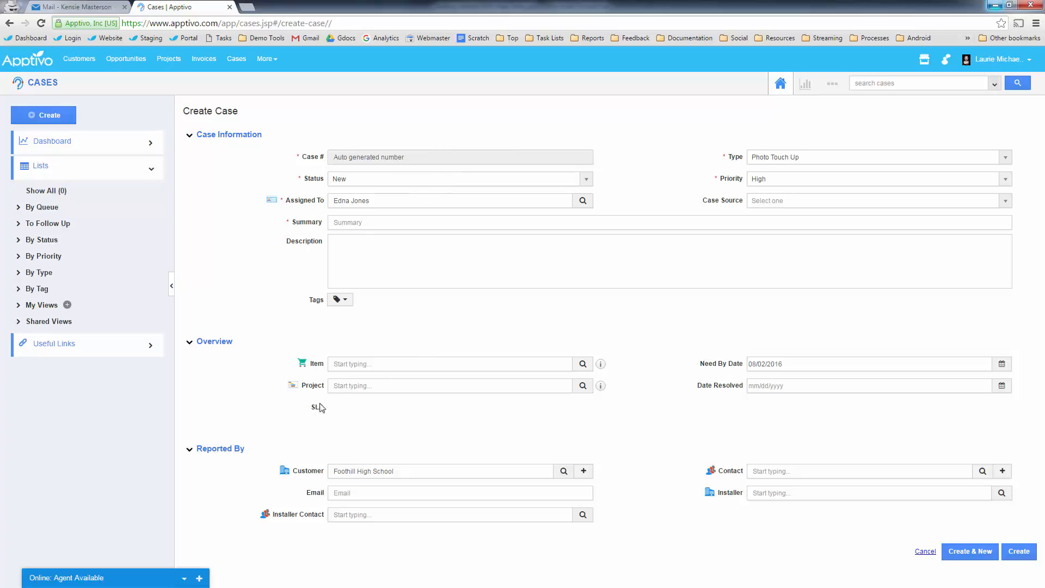
- Open the Cases master layout editor under Customize App
click(835, 87)
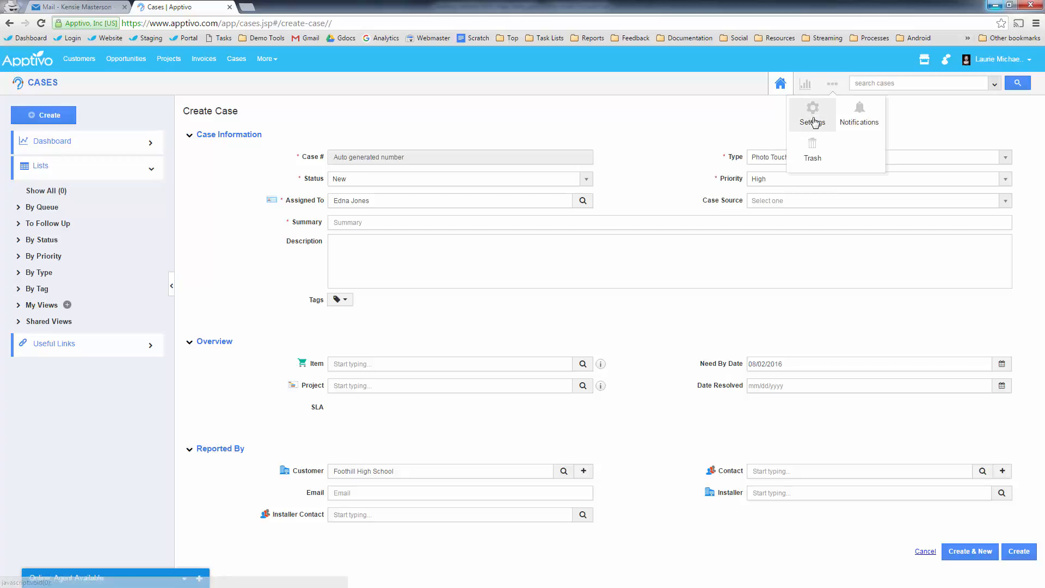
click(812, 110)
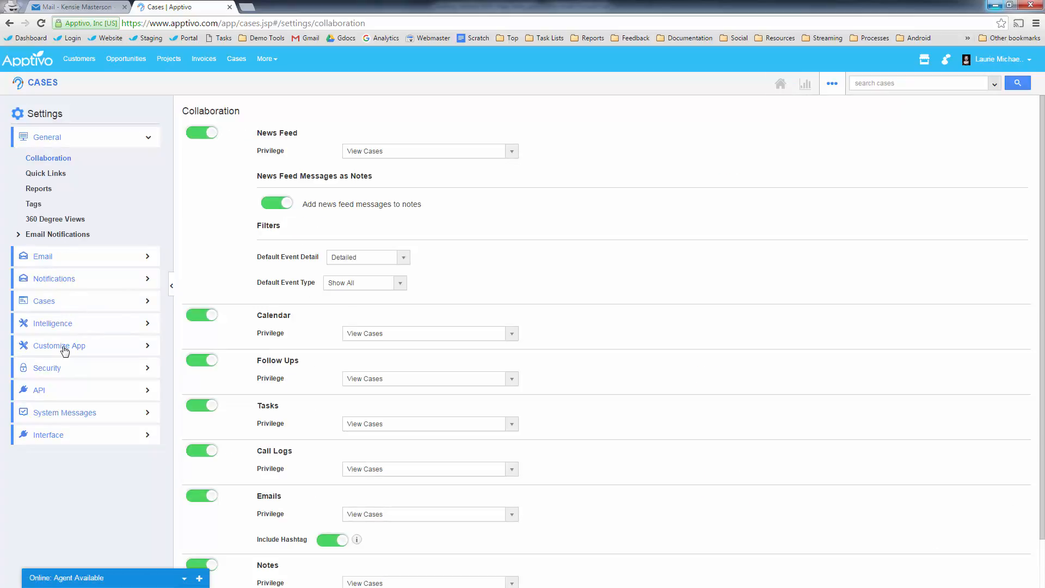
click(65, 349)
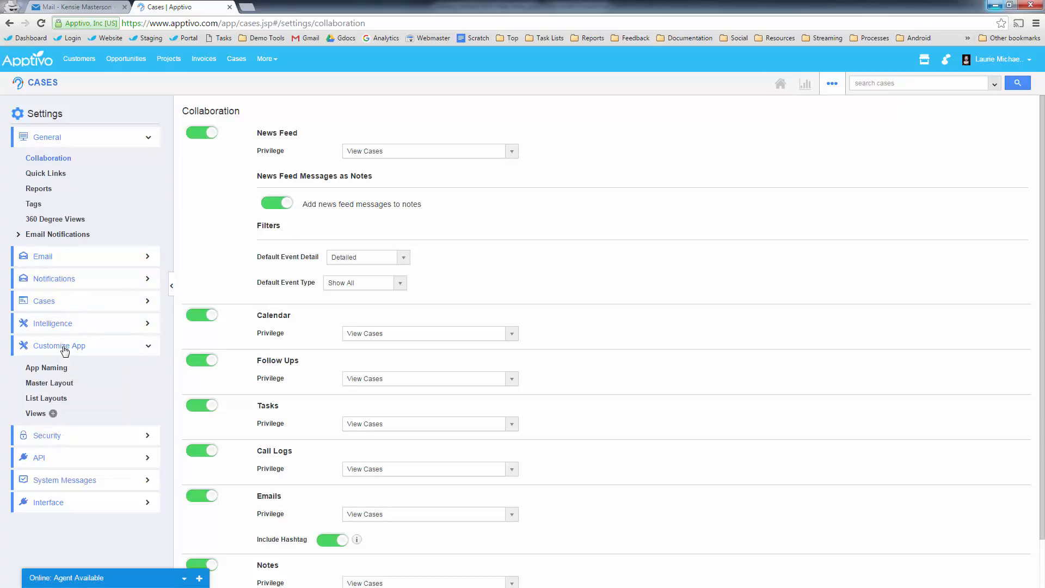
click(68, 386)
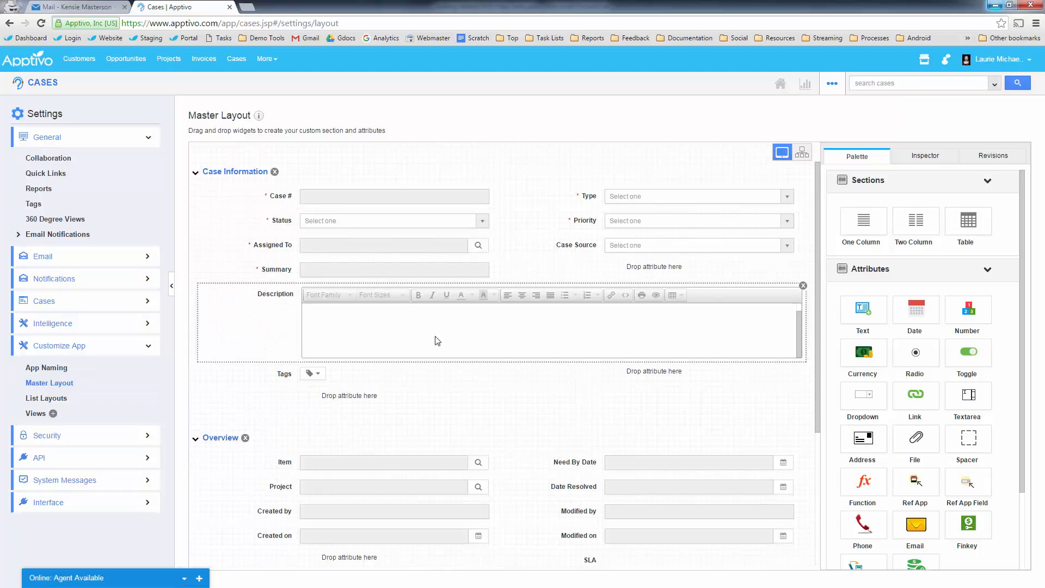
- Place Customer and Contact side by side in the row below Assigned To
scroll(438, 341, down, 5)
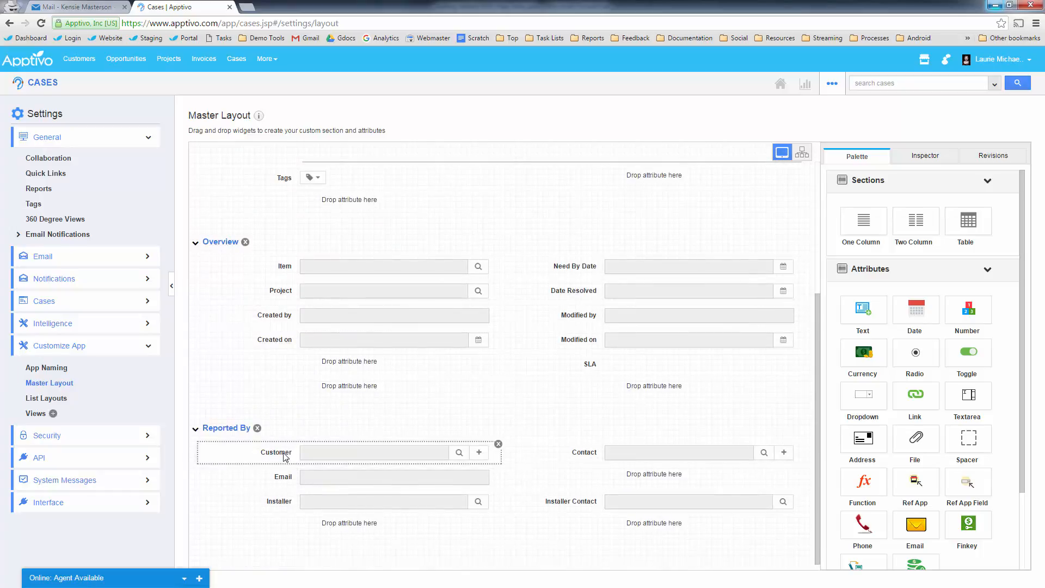
drag(284, 507, 369, 278)
drag(584, 530, 643, 261)
scroll(472, 514, down, 2)
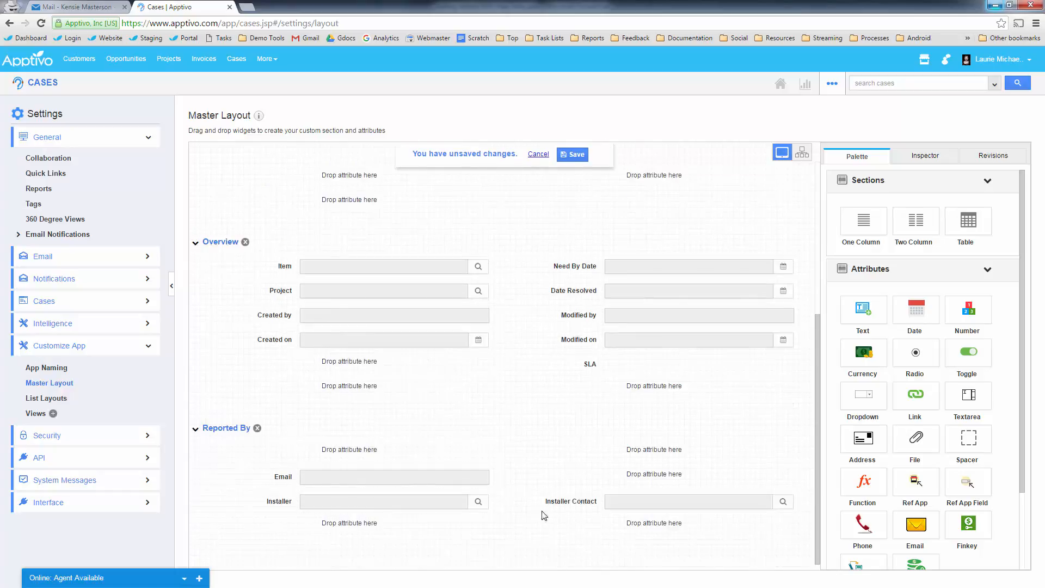
scroll(326, 447, up, 5)
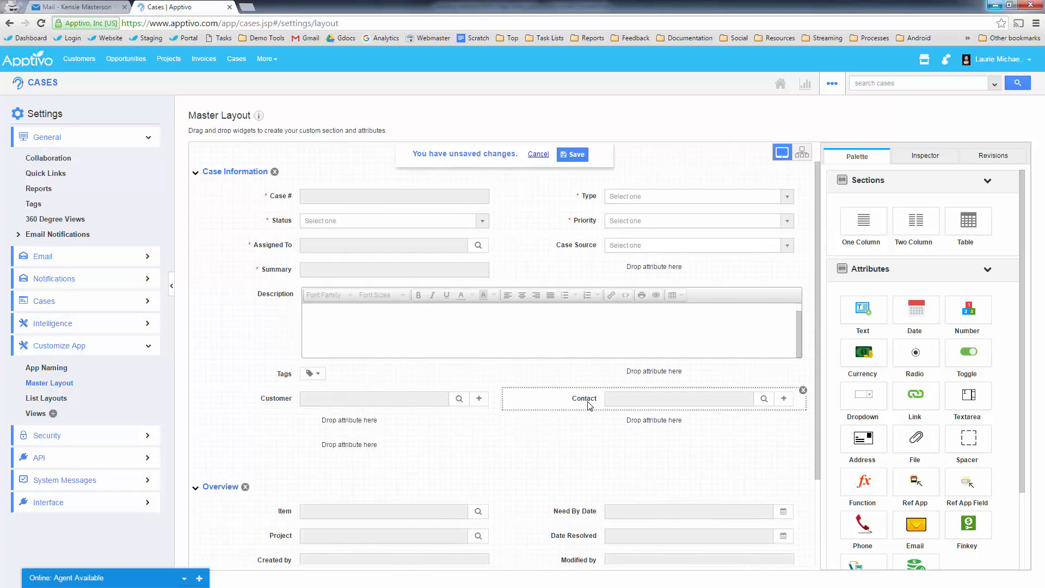
drag(588, 406, 594, 270)
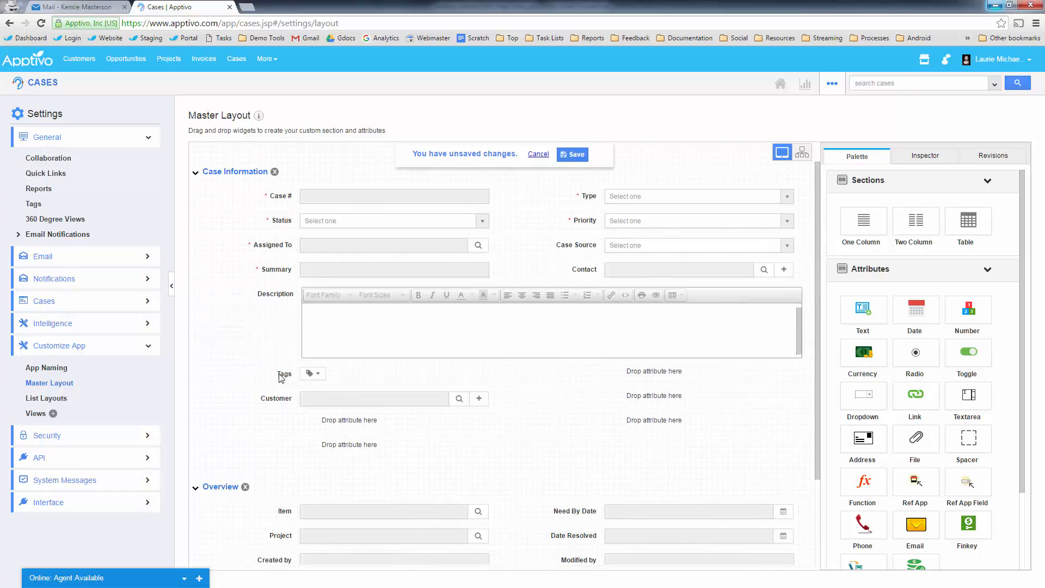
drag(285, 373, 653, 376)
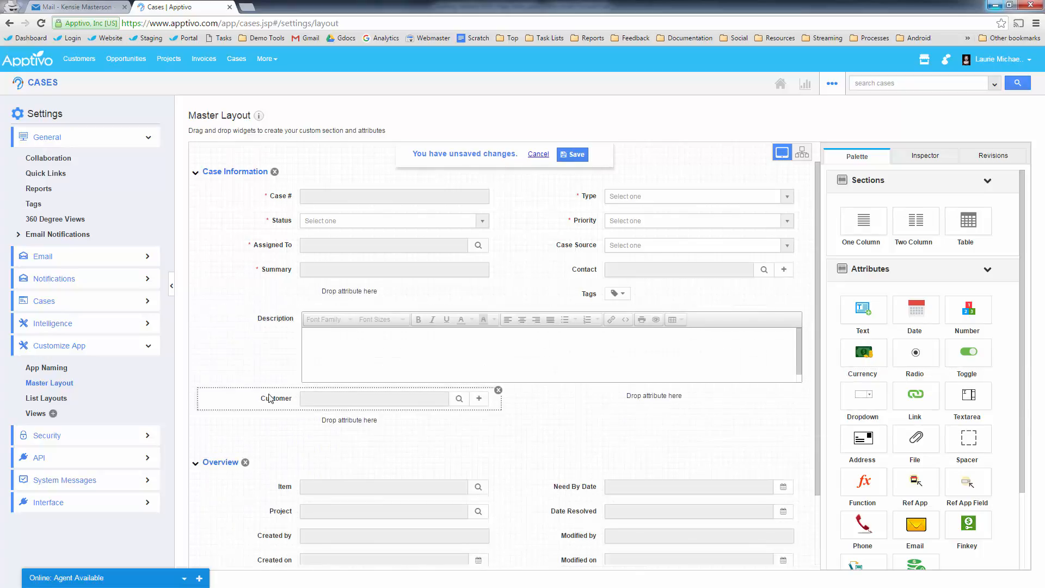
drag(275, 399, 339, 297)
drag(267, 274, 312, 365)
drag(276, 334, 342, 422)
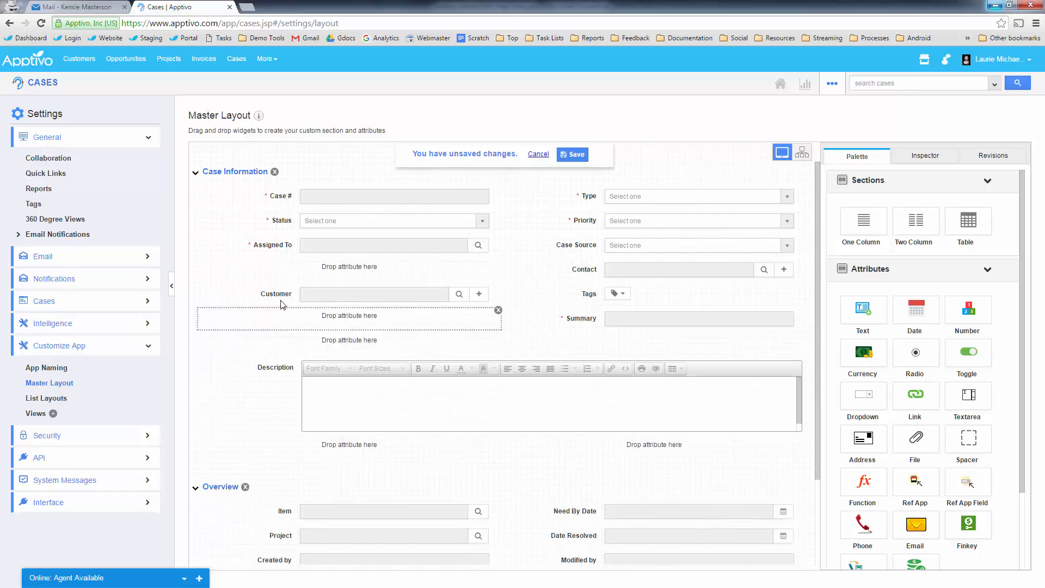
drag(280, 298, 372, 270)
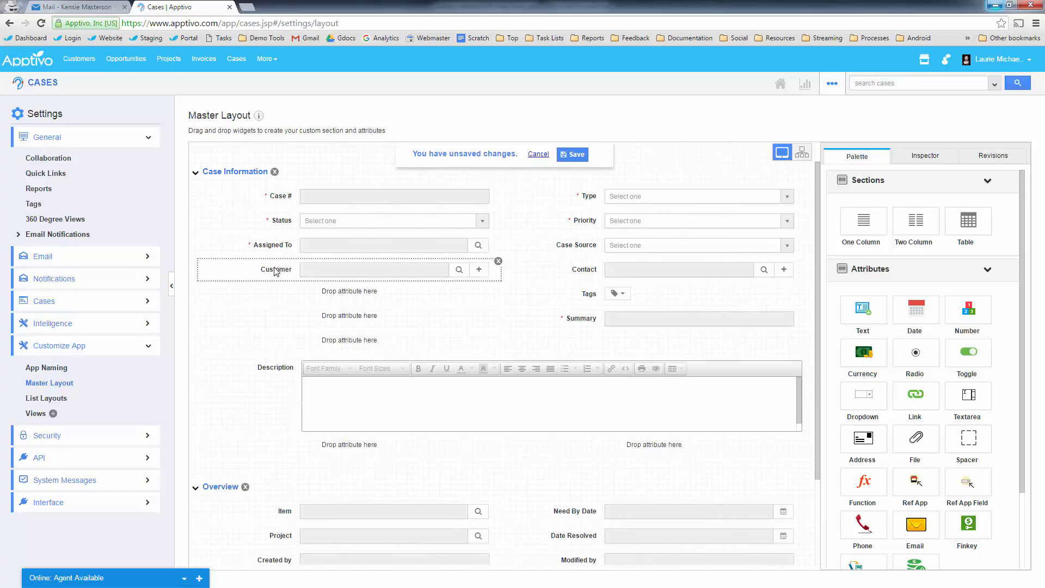
drag(276, 269, 342, 297)
drag(585, 269, 370, 446)
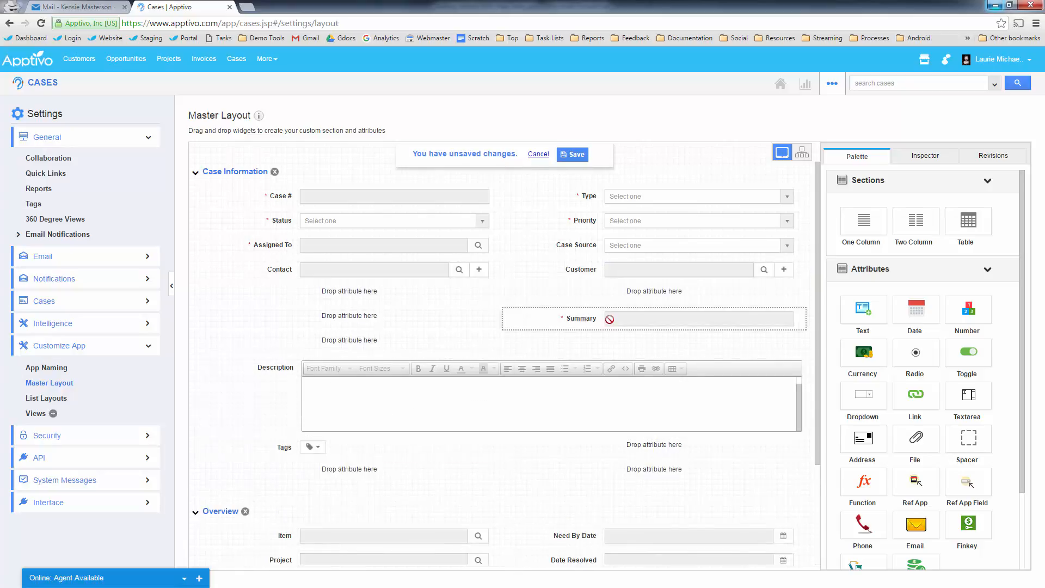
- Stack Summary, Description and Tags beneath them and save the master layout
drag(610, 319, 382, 313)
drag(345, 369, 305, 354)
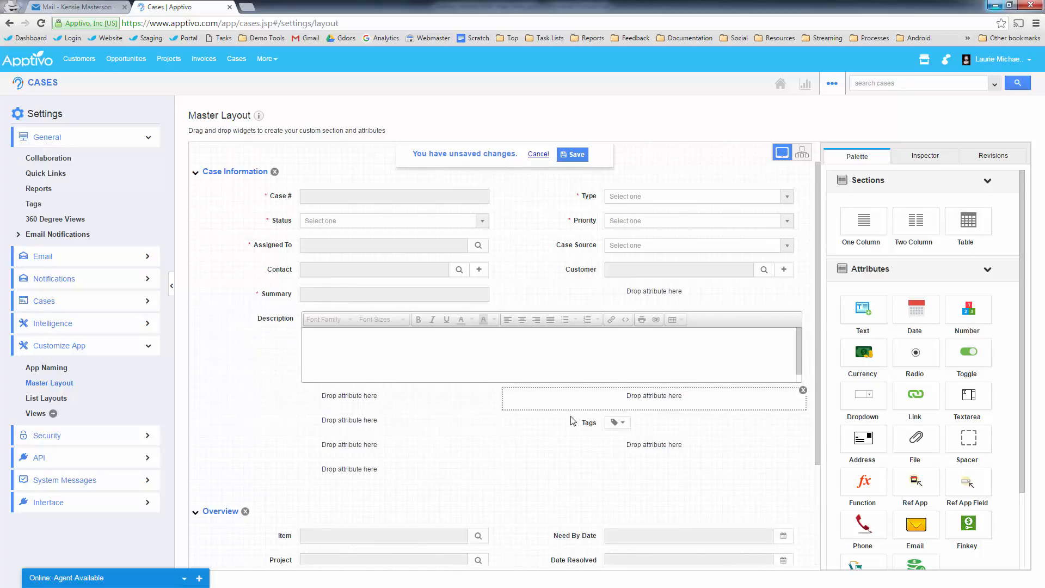
drag(556, 423, 339, 400)
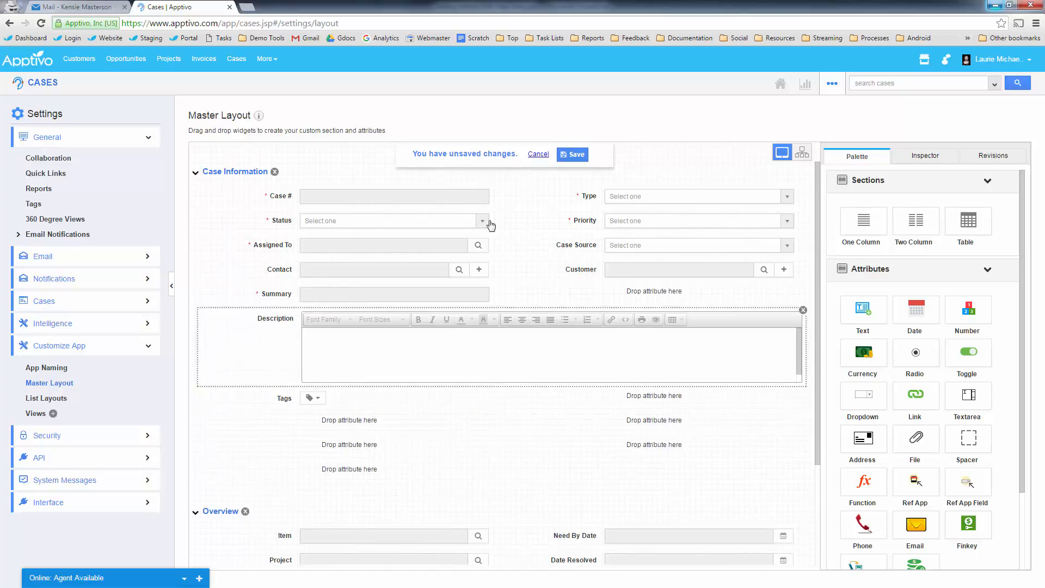
scroll(424, 424, down, 3)
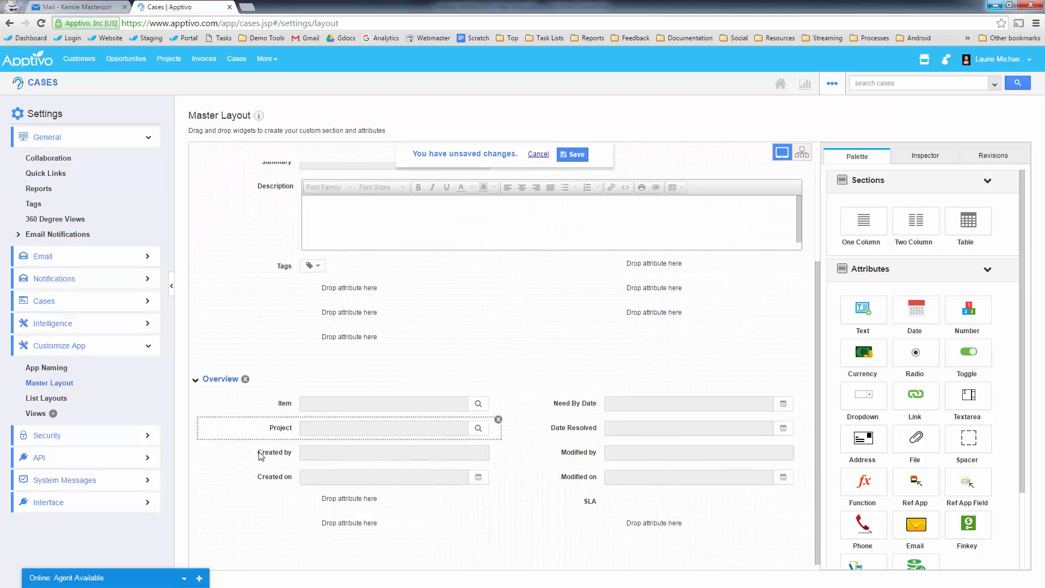
scroll(343, 463, up, 3)
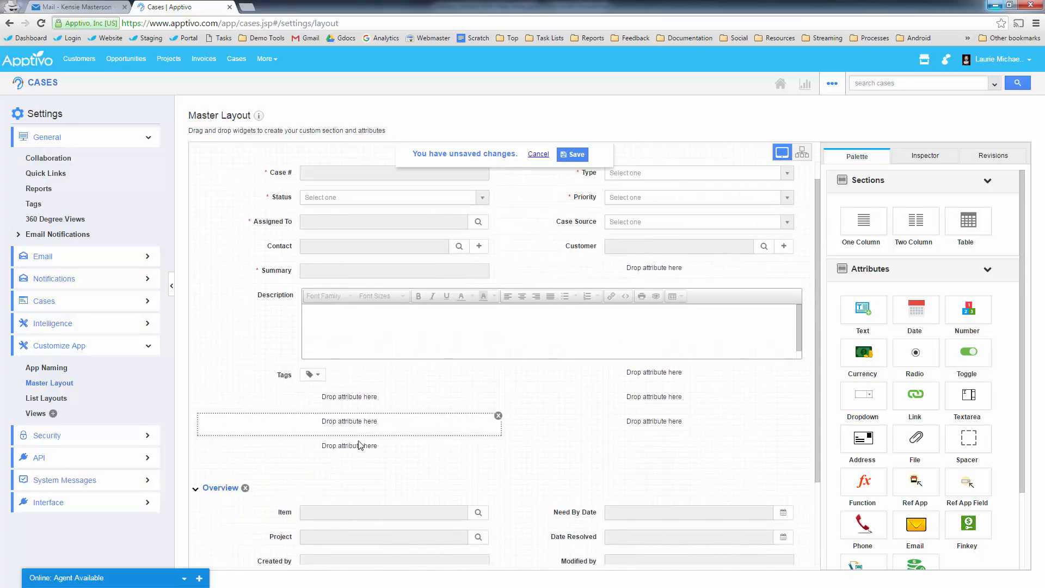
click(573, 154)
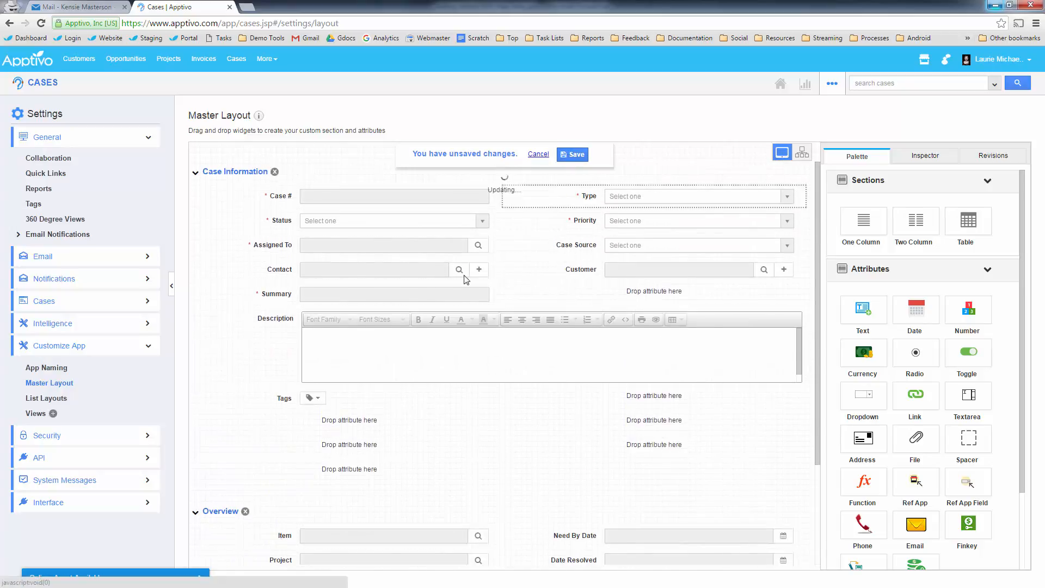
click(41, 86)
- Start a new case, pick the suggested contact so Customer auto-fills, and keep type Photo Touch Up
click(54, 116)
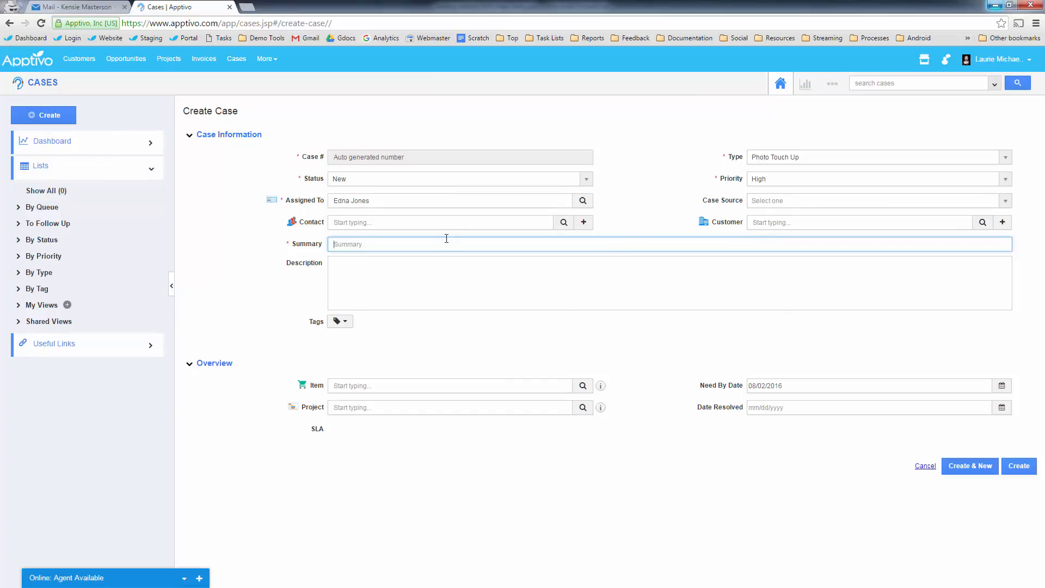
click(435, 226)
text(maxin)
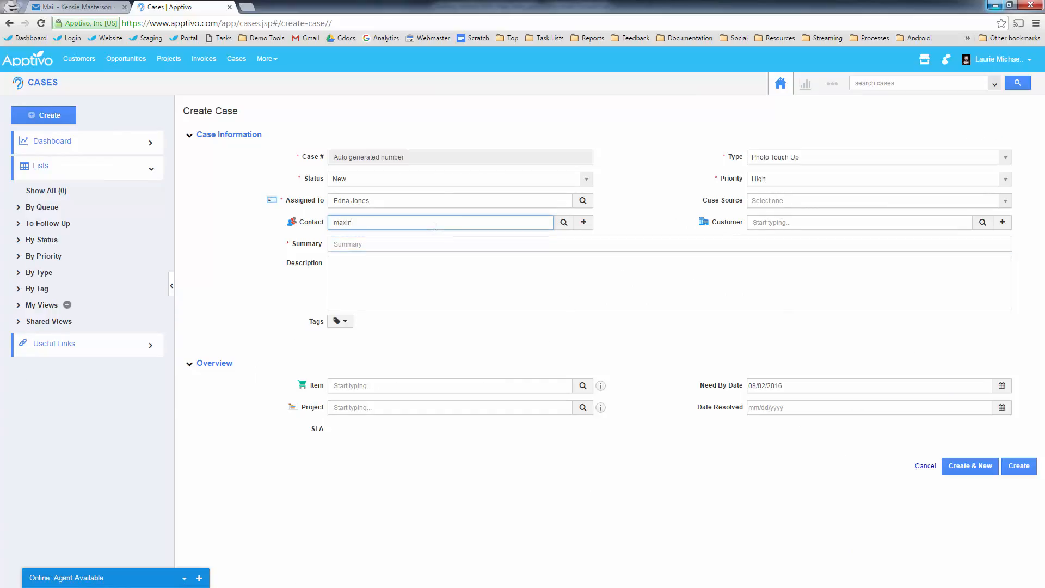
click(215, 244)
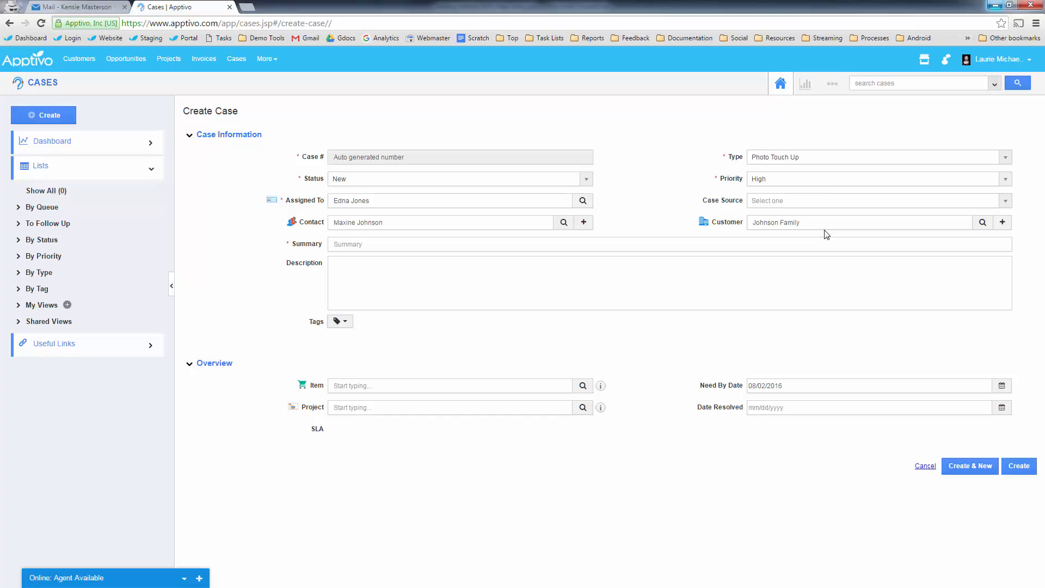
click(754, 159)
click(662, 181)
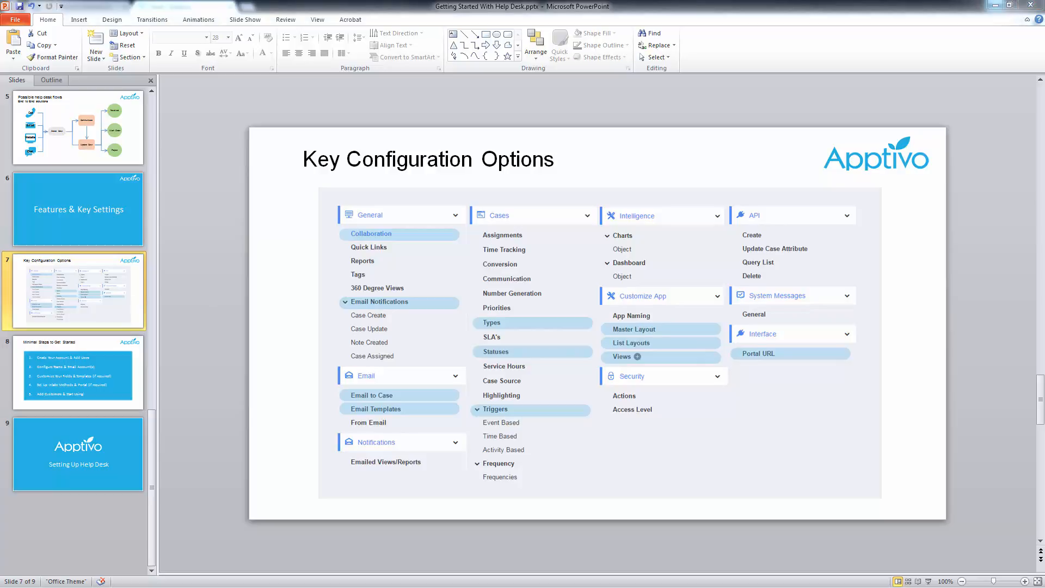
click(995, 4)
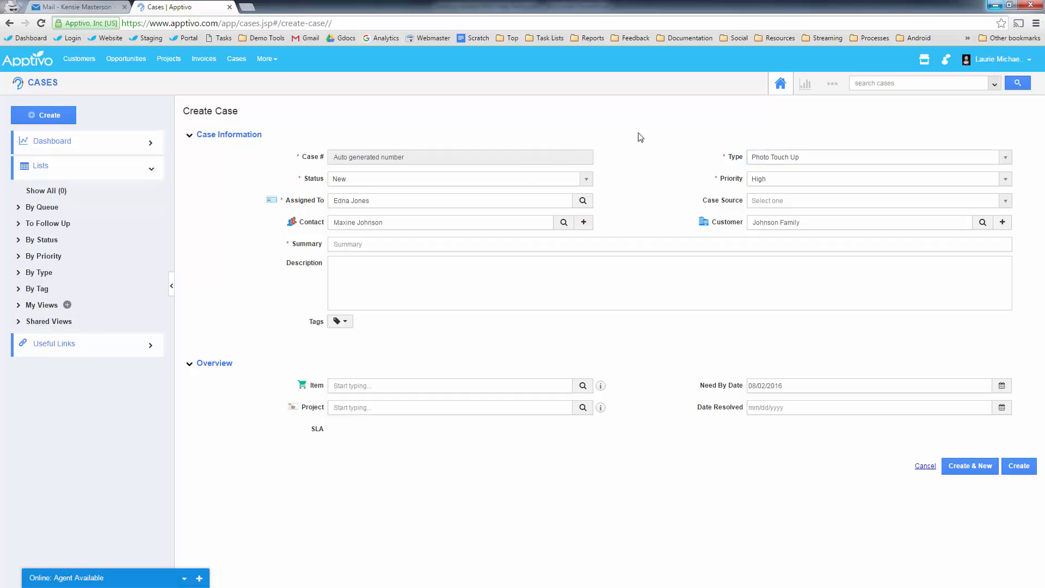
- Open the Cases Master Layout via Settings > Customize App and scroll down the case form
click(834, 88)
click(811, 119)
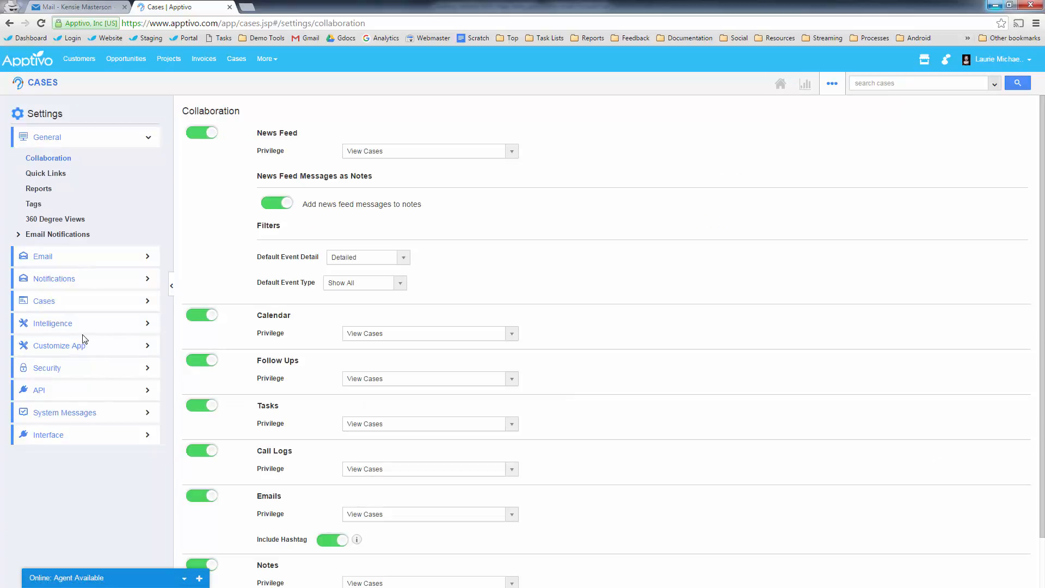
click(83, 347)
click(61, 386)
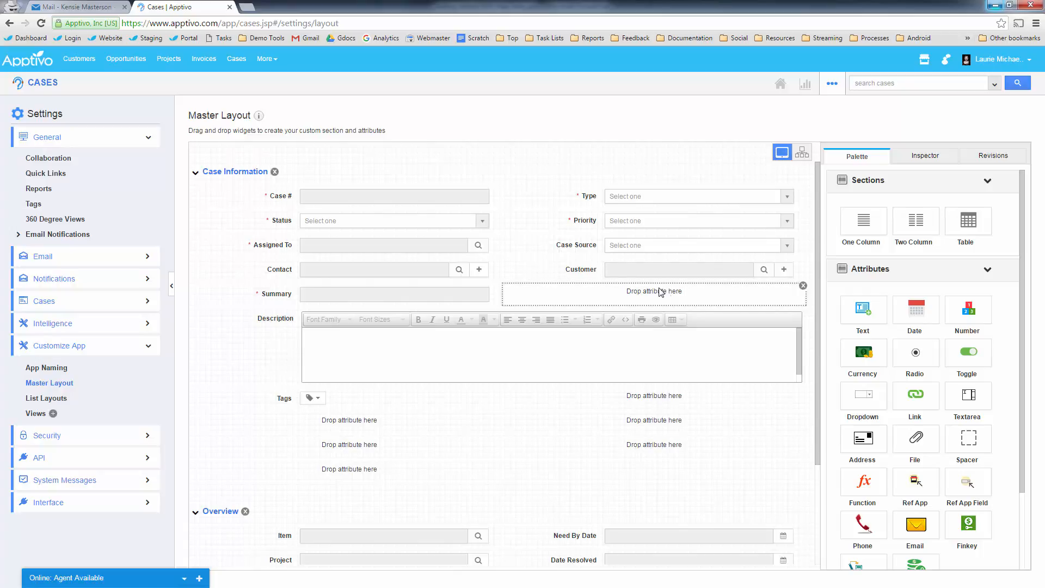
scroll(926, 397, down, 2)
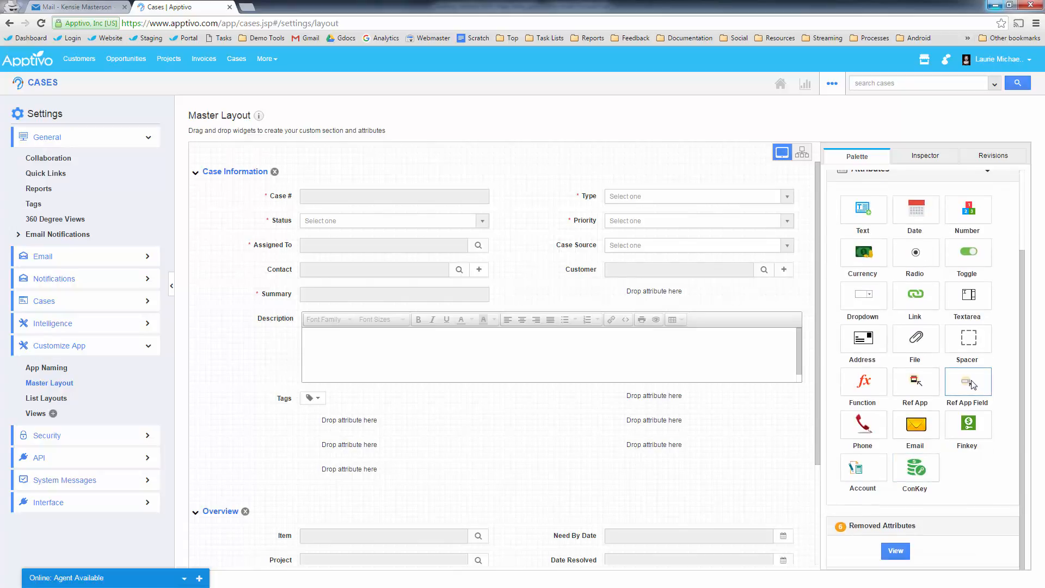
- Add a Ref App Field beside Summary and rename it Org Type
drag(973, 385, 620, 300)
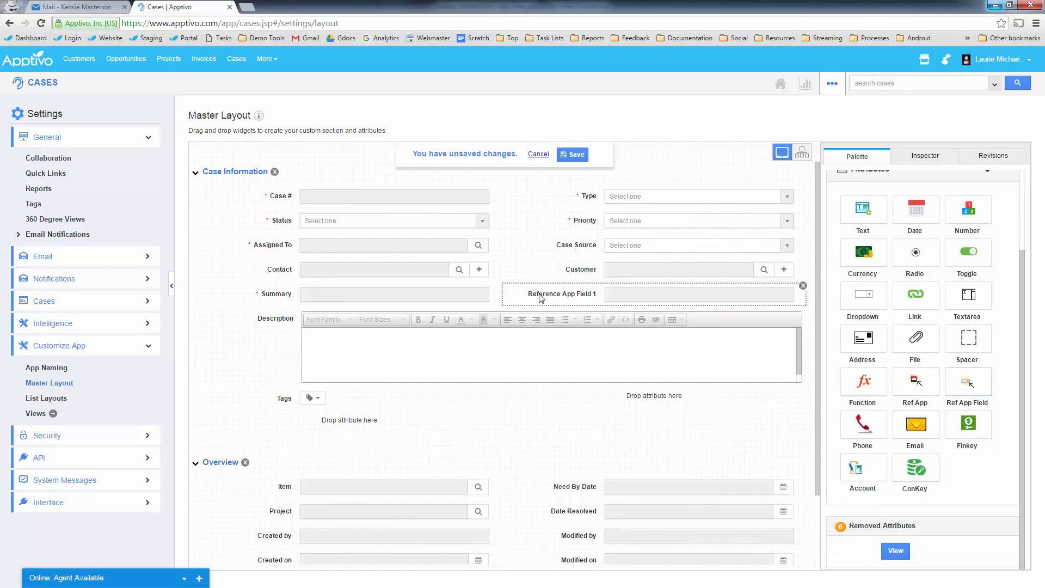
click(605, 288)
drag(993, 218, 822, 230)
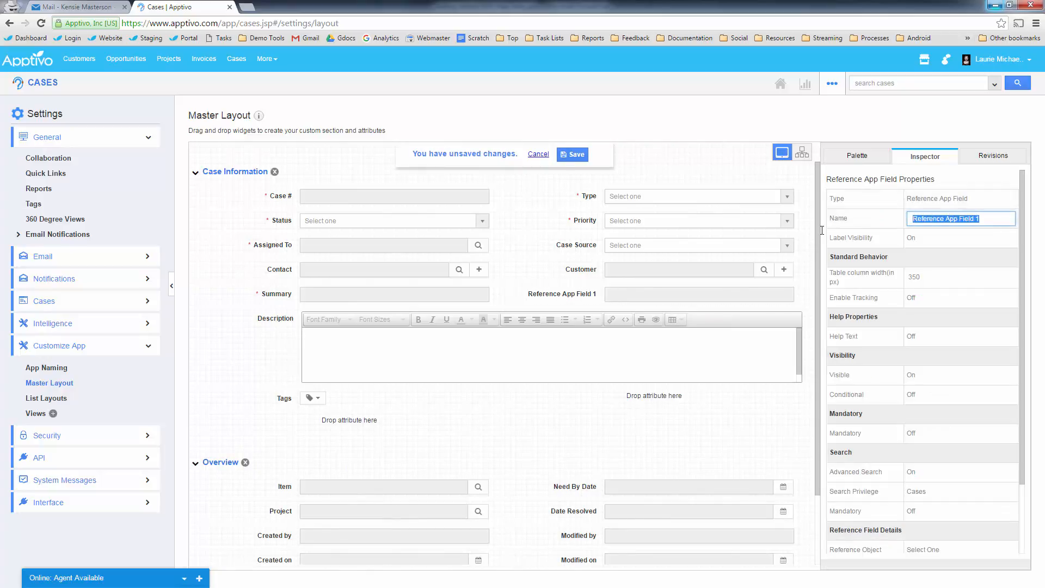
text(C)
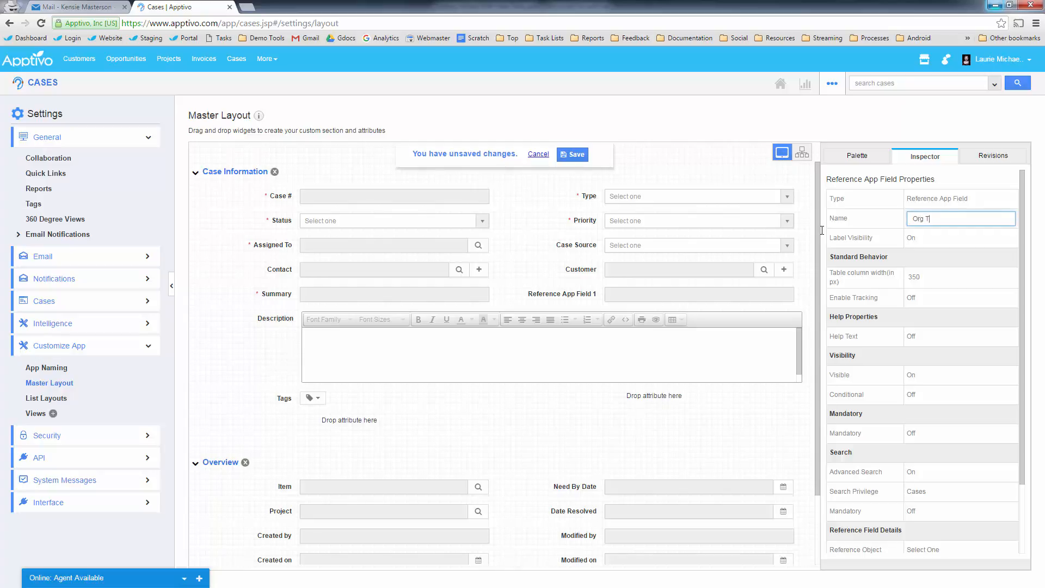
click(972, 253)
- Point the field at the Customer's Org Type, save the master layout, and return to Cases
scroll(941, 342, down, 2)
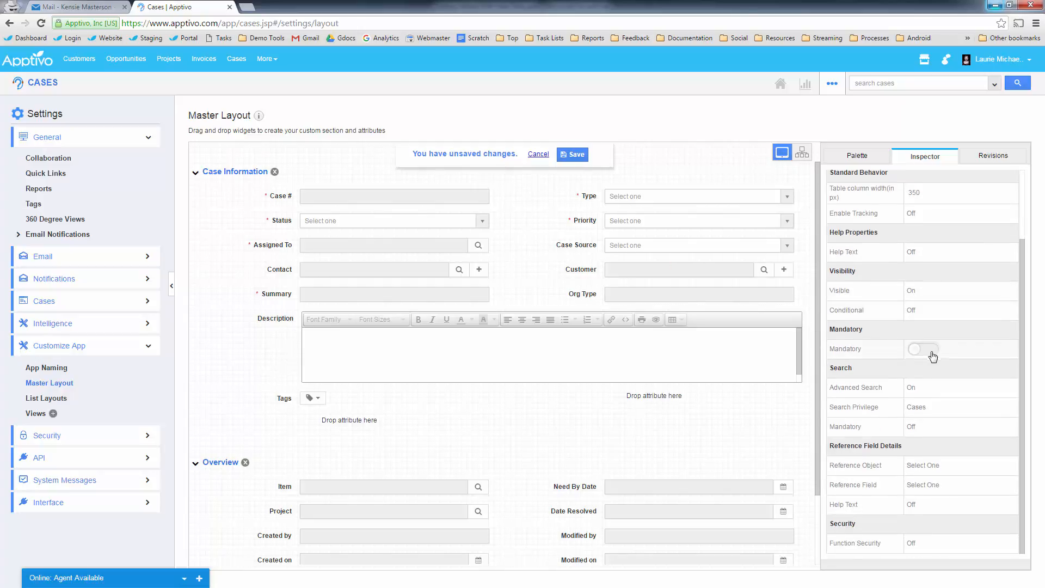
click(936, 467)
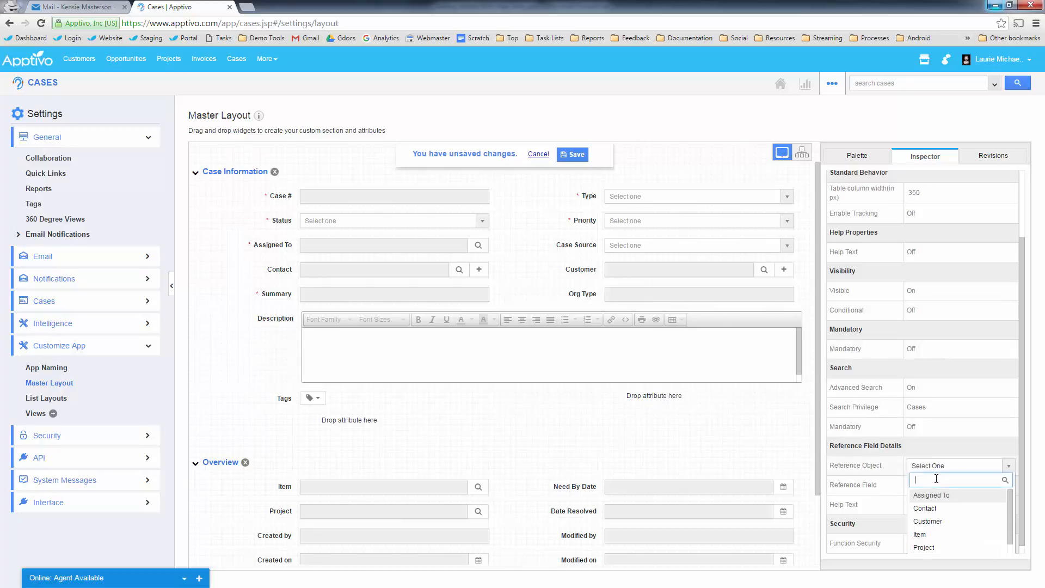
click(938, 522)
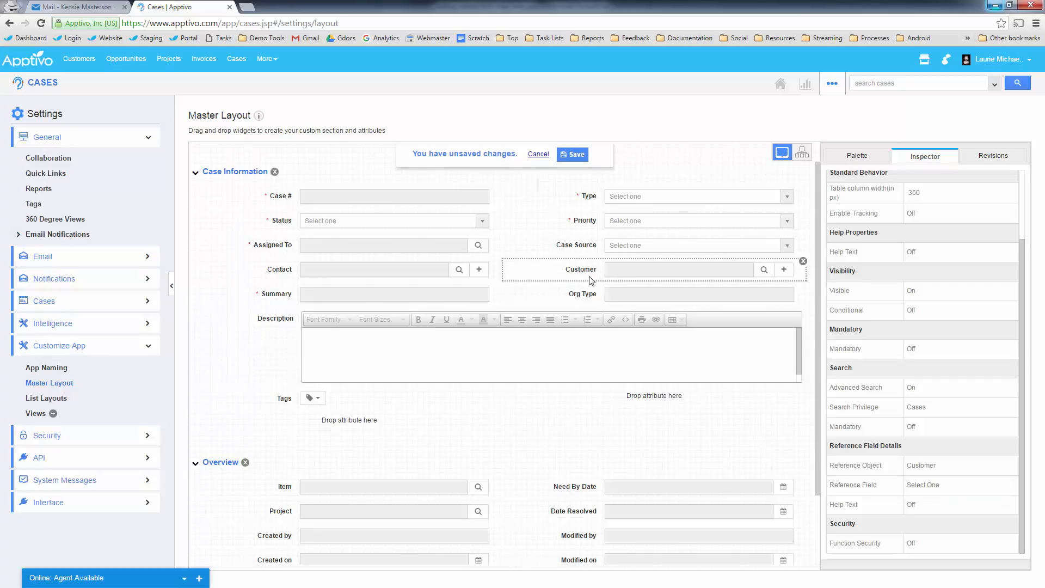
click(965, 485)
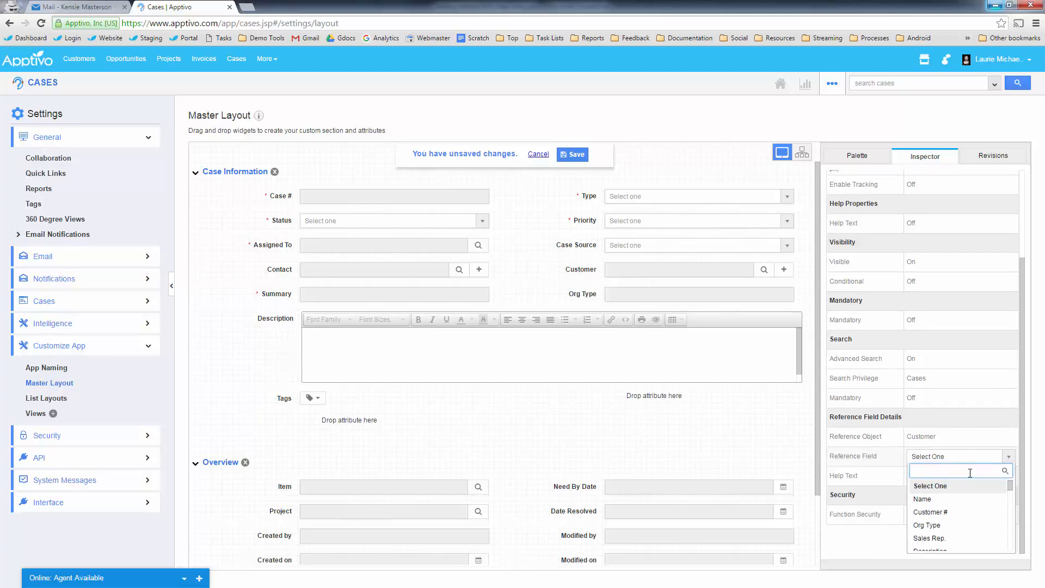
click(932, 531)
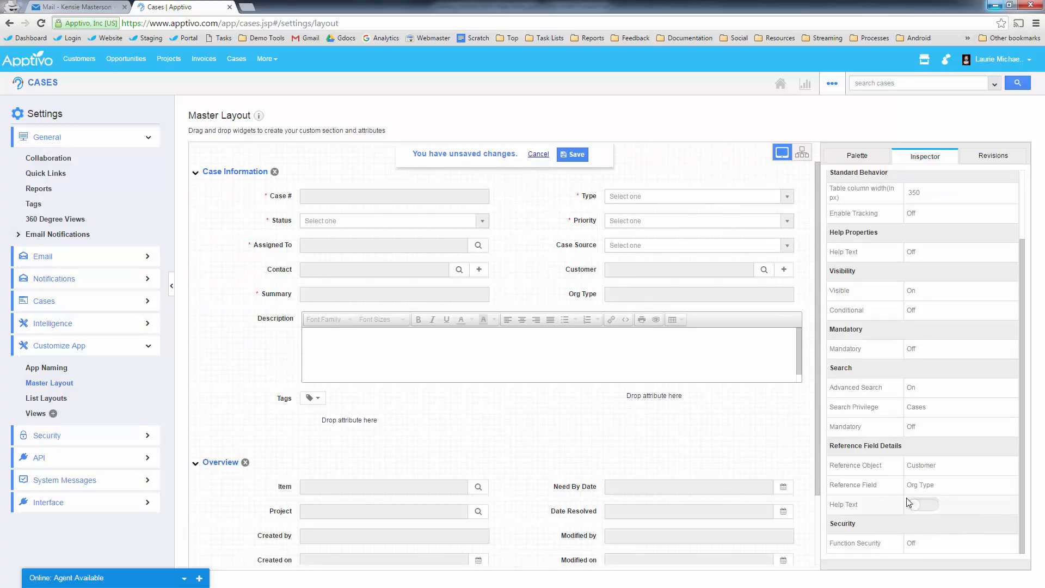
click(576, 155)
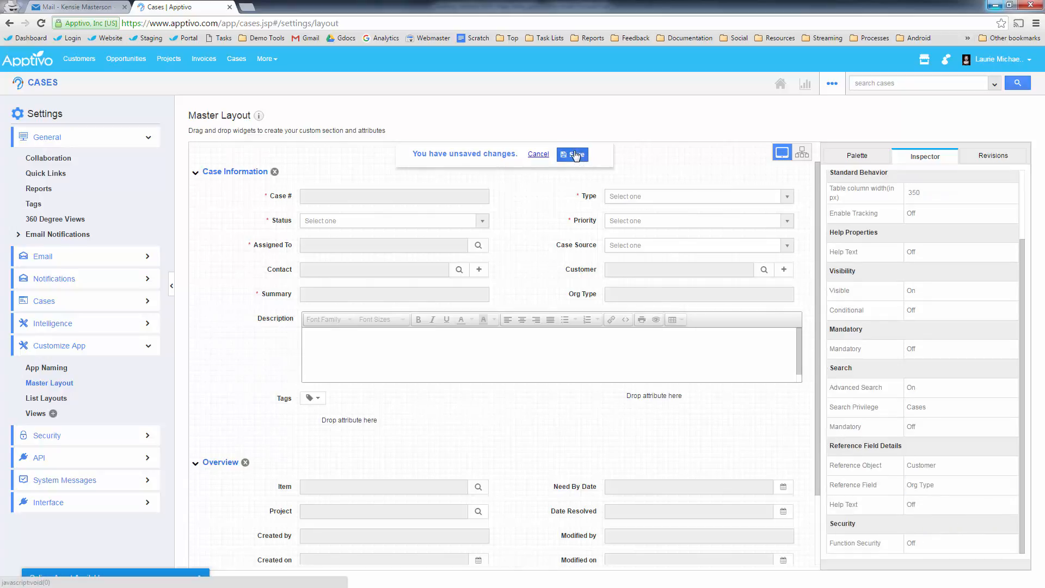
click(44, 86)
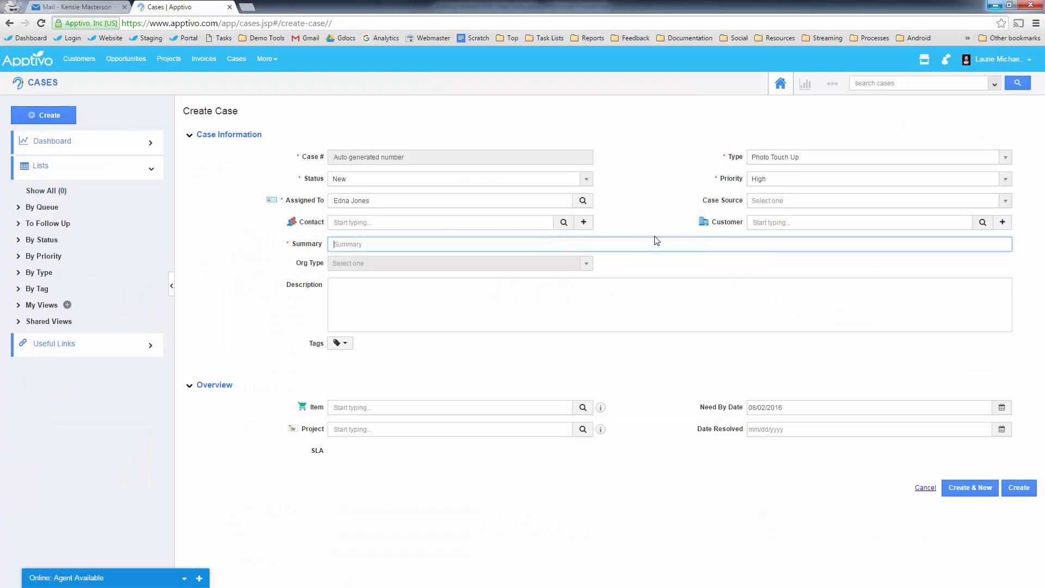
- Fill the test case's Contact by typing 'max' and picking the suggestion
click(434, 224)
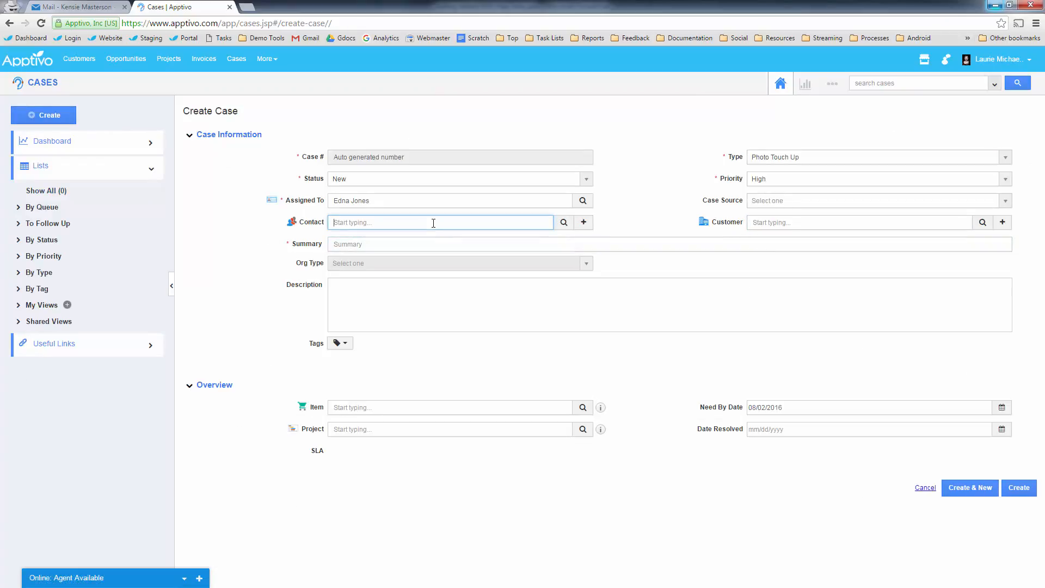
text(m)
key(BackSpace)
text(max)
click(347, 240)
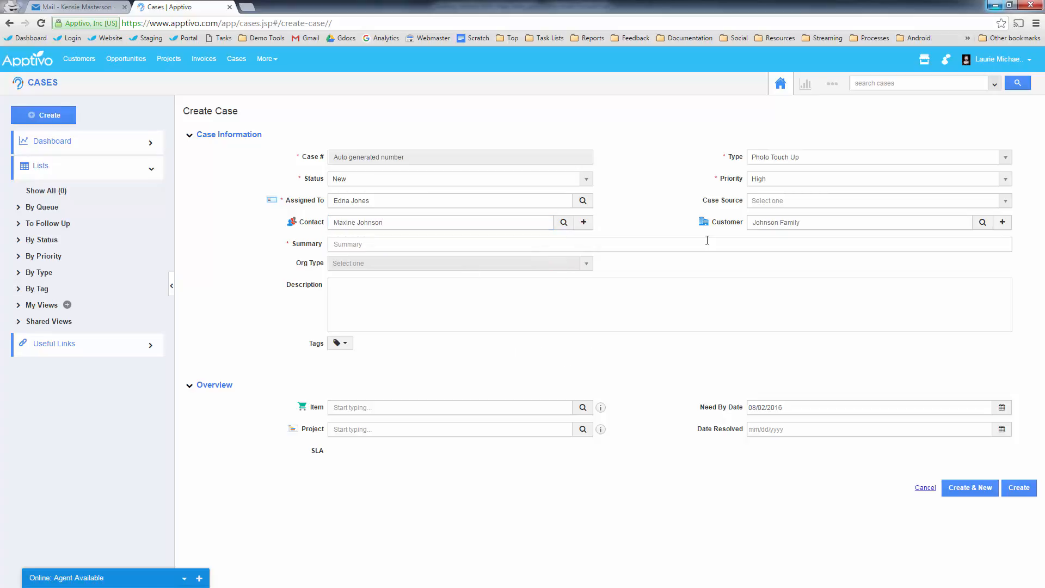
- Clear both the Contact and Customer fields
click(788, 220)
drag(821, 224, 645, 232)
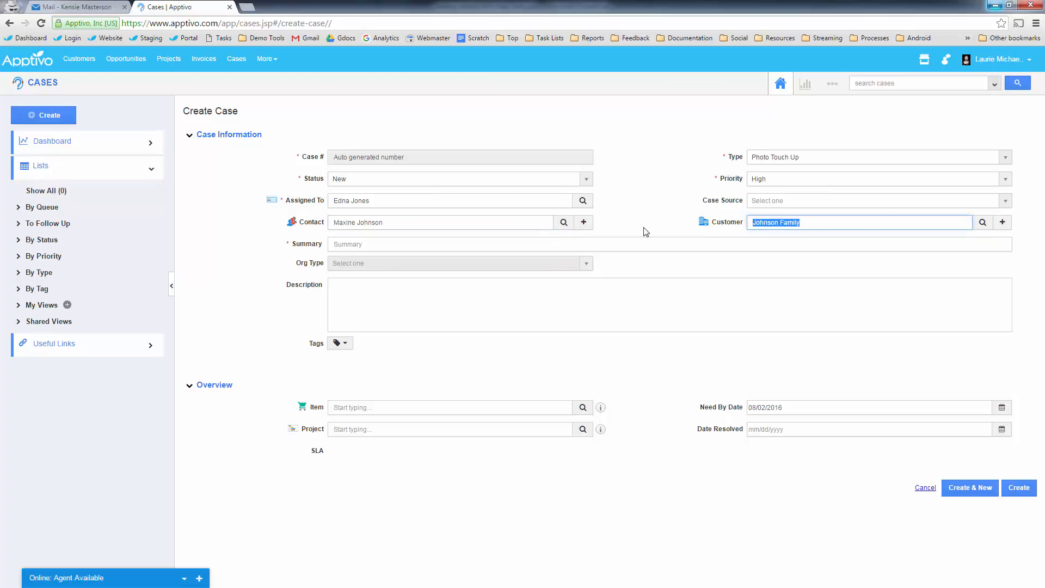
text(maxin)
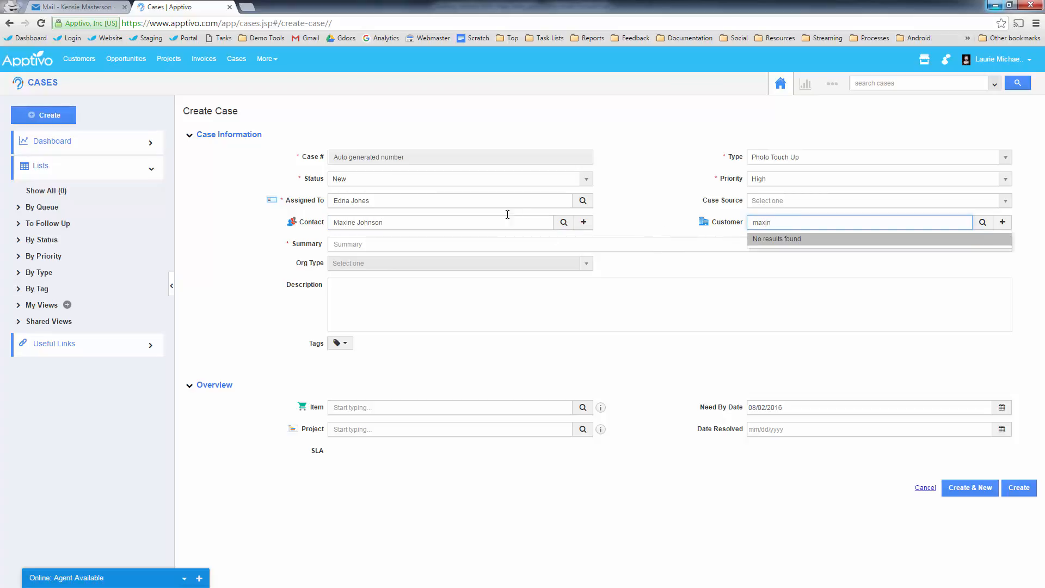
click(338, 223)
key(ctrl+a)
key(BackSpace)
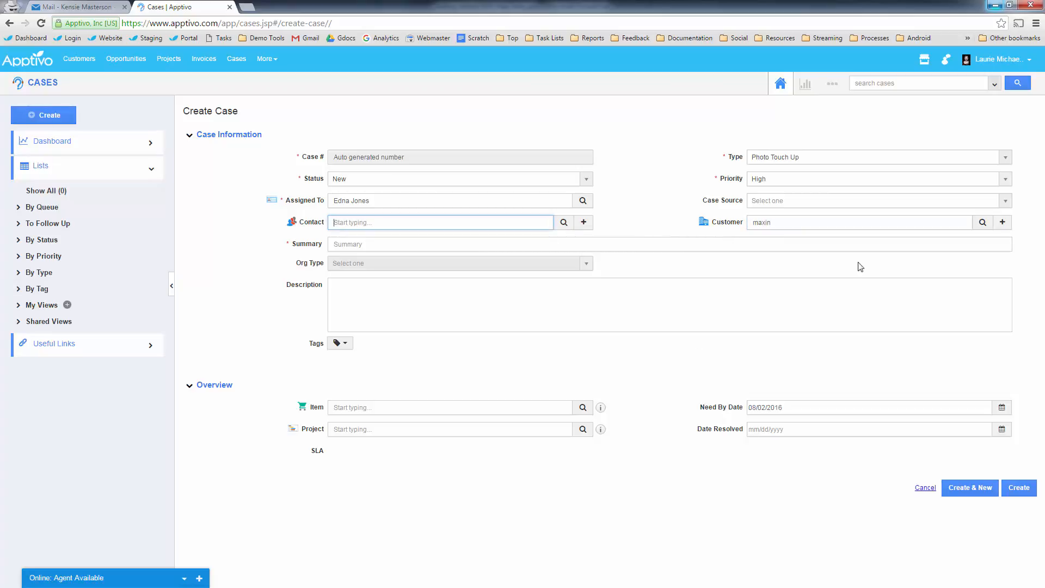
drag(759, 223, 670, 227)
key(BackSpace)
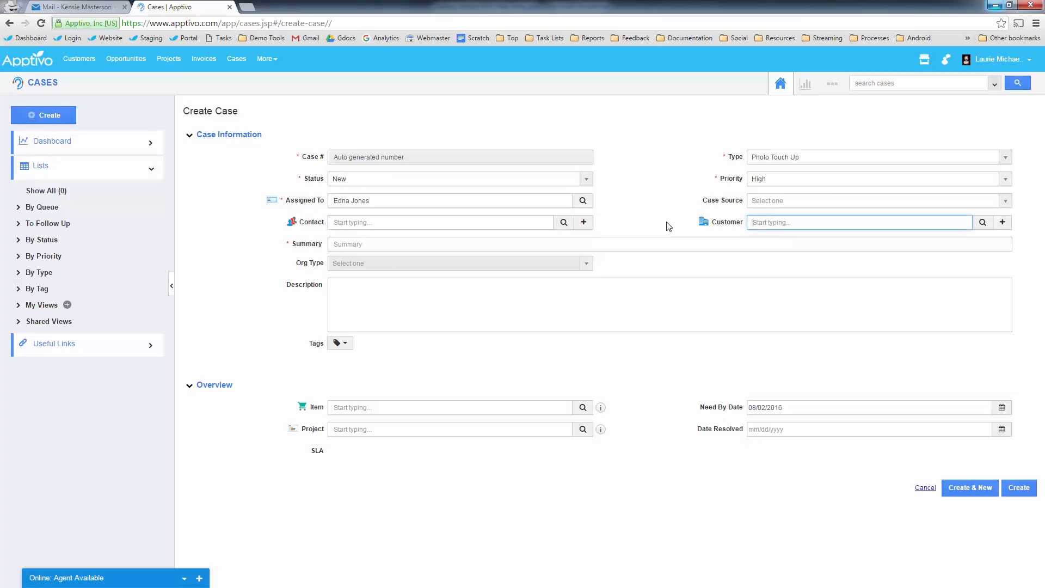
- Set Customer to Foothill High School so Org Type shows School, then open Create Customer
text(foot)
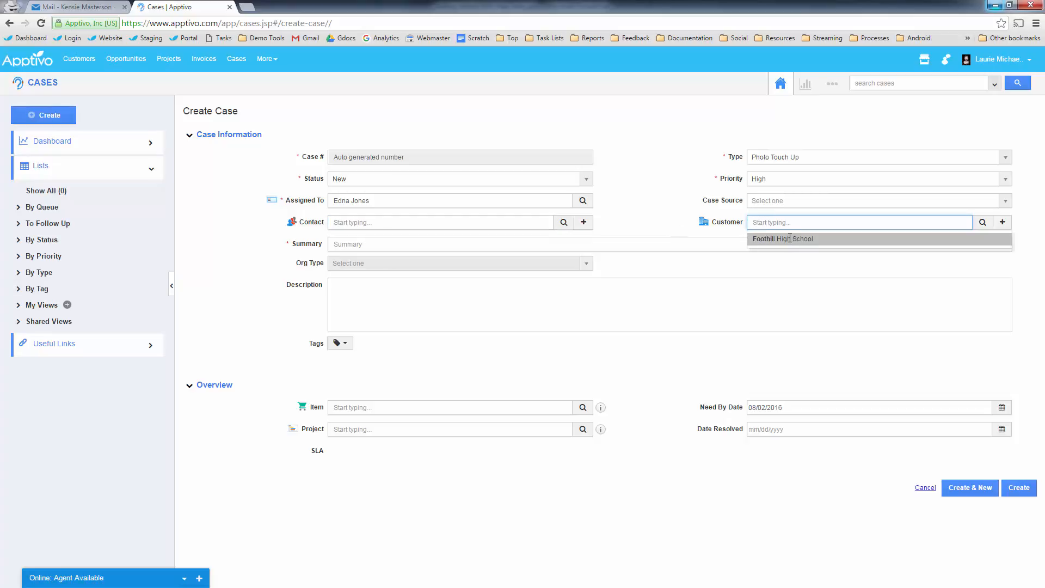
click(790, 238)
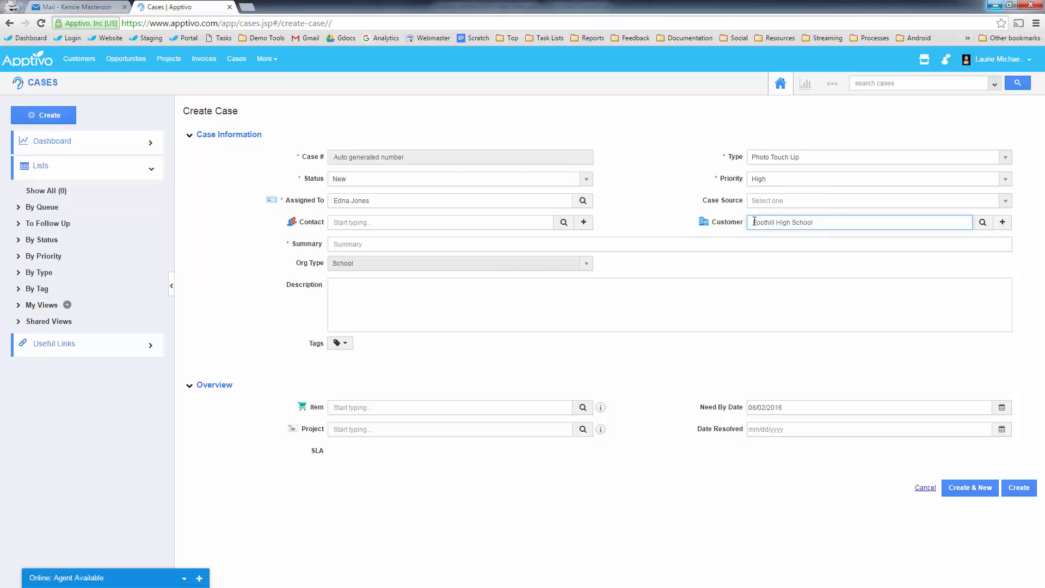
drag(770, 222, 804, 222)
mouse_move(787, 223)
mouse_down()
mouse_move(353, 267)
mouse_move(699, 200)
mouse_move(787, 222)
mouse_up()
click(718, 222)
click(1004, 222)
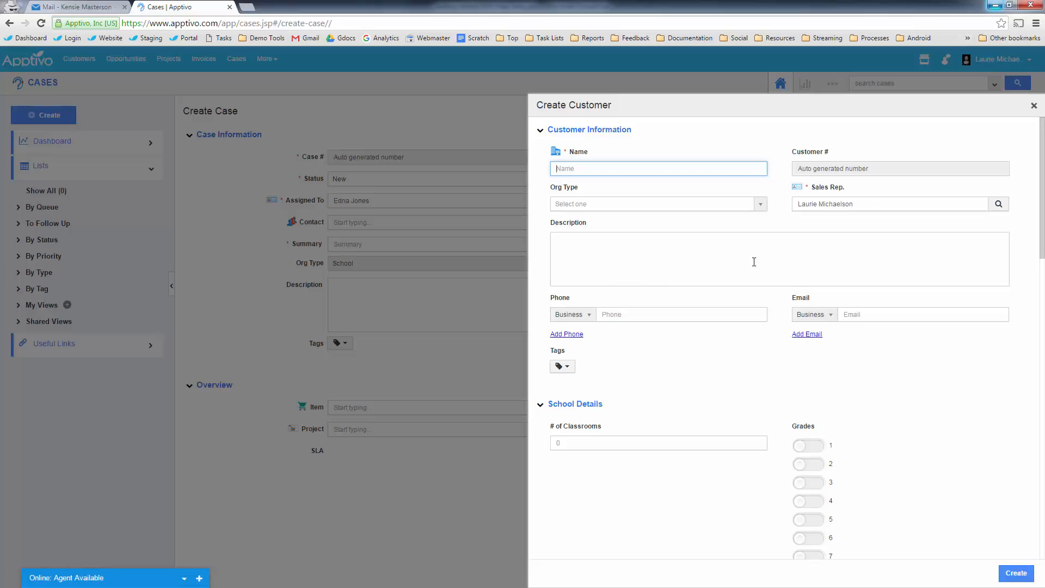
- Review the Create Customer form's School Details and organization types, then close the panel
scroll(860, 348, down, 3)
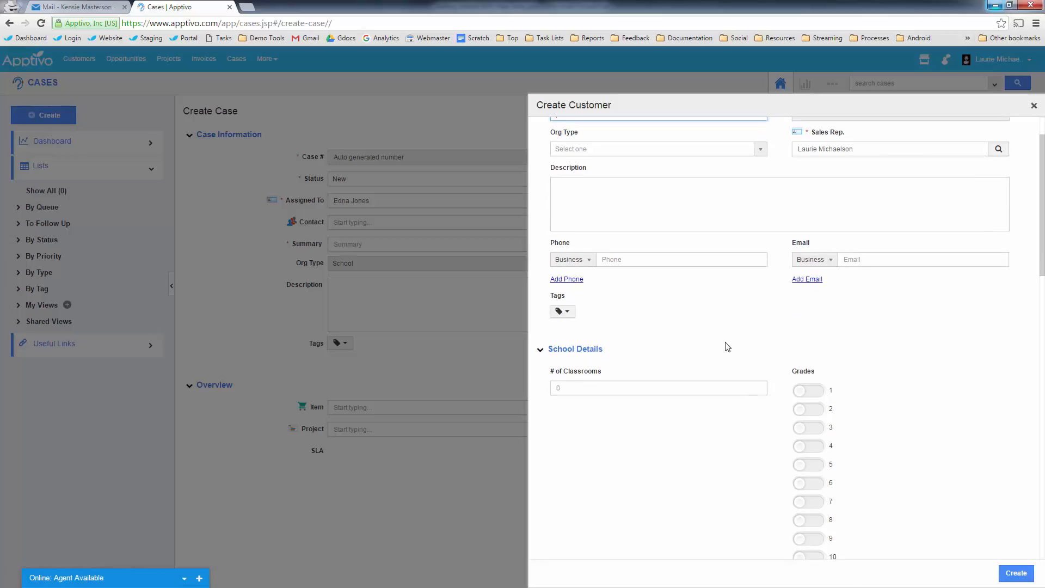
scroll(711, 425, down, 2)
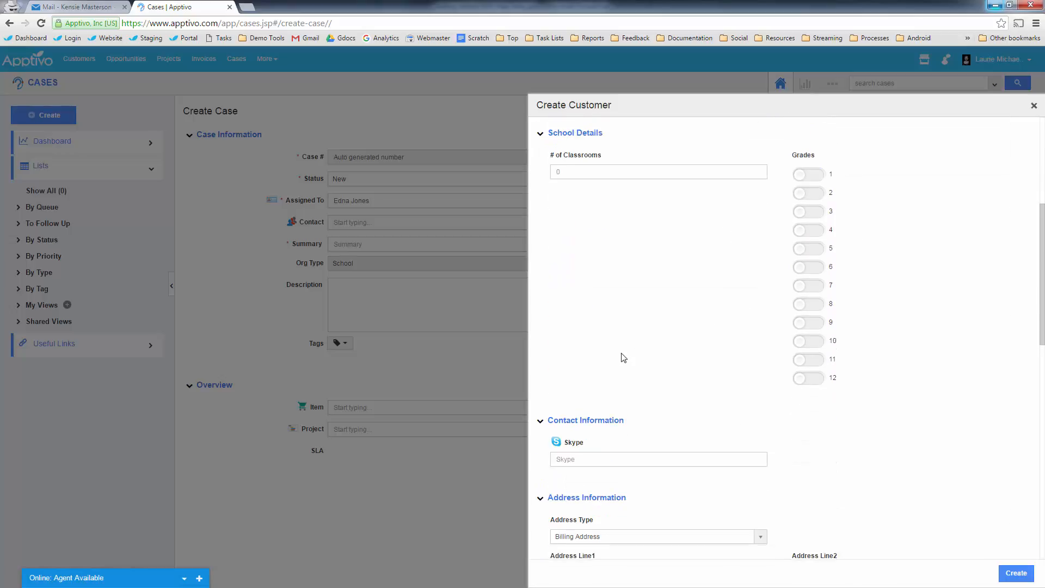
scroll(623, 357, up, 4)
scroll(648, 401, up, 2)
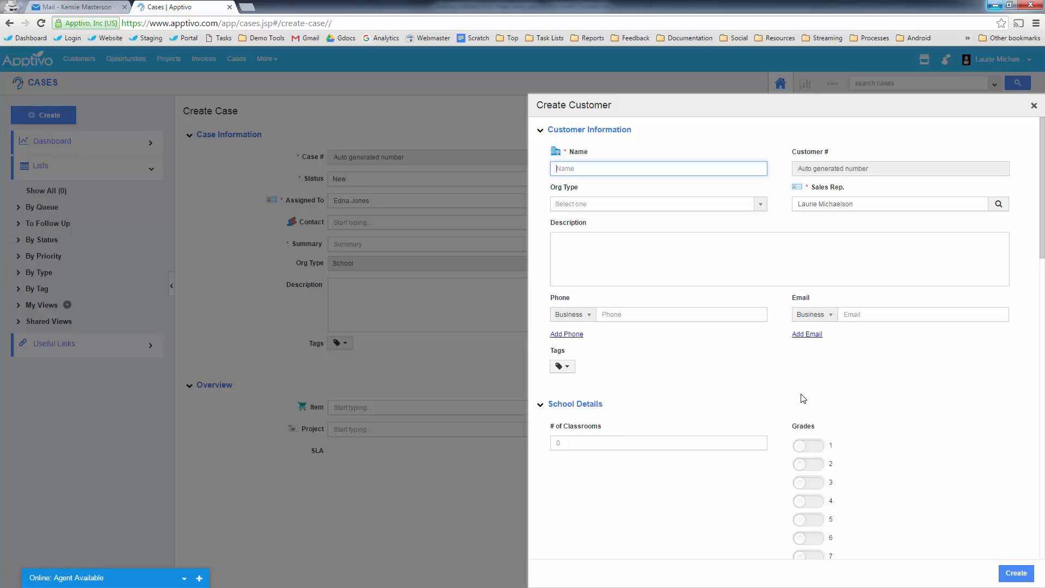
click(588, 207)
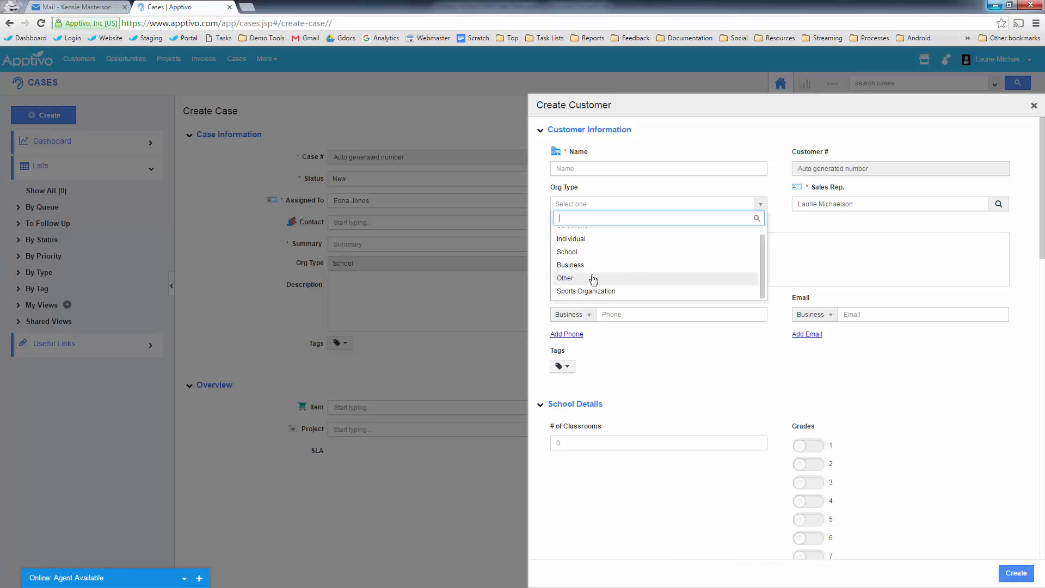
scroll(872, 410, down, 2)
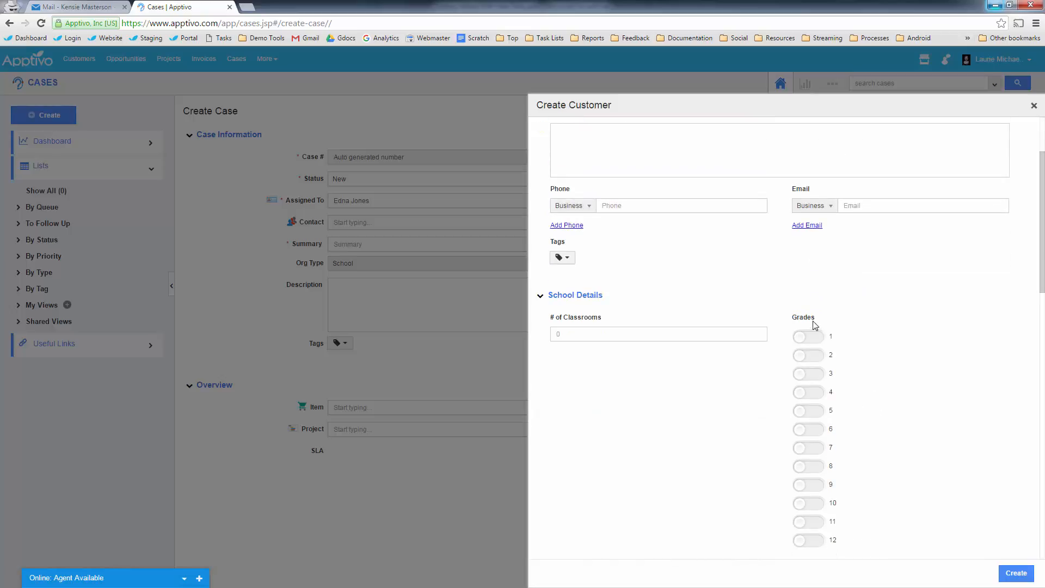
scroll(811, 346, down, 1)
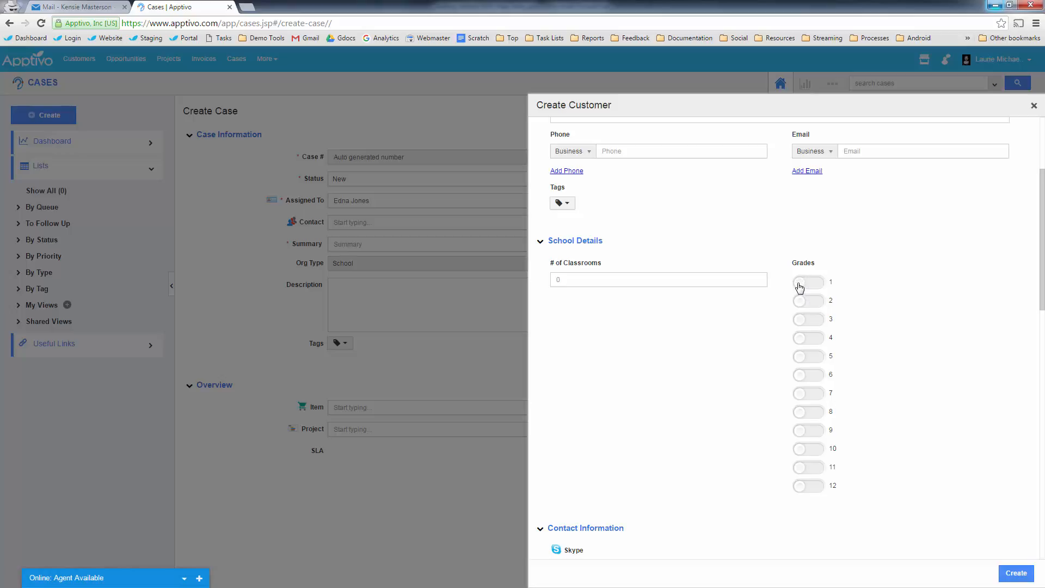
click(1035, 106)
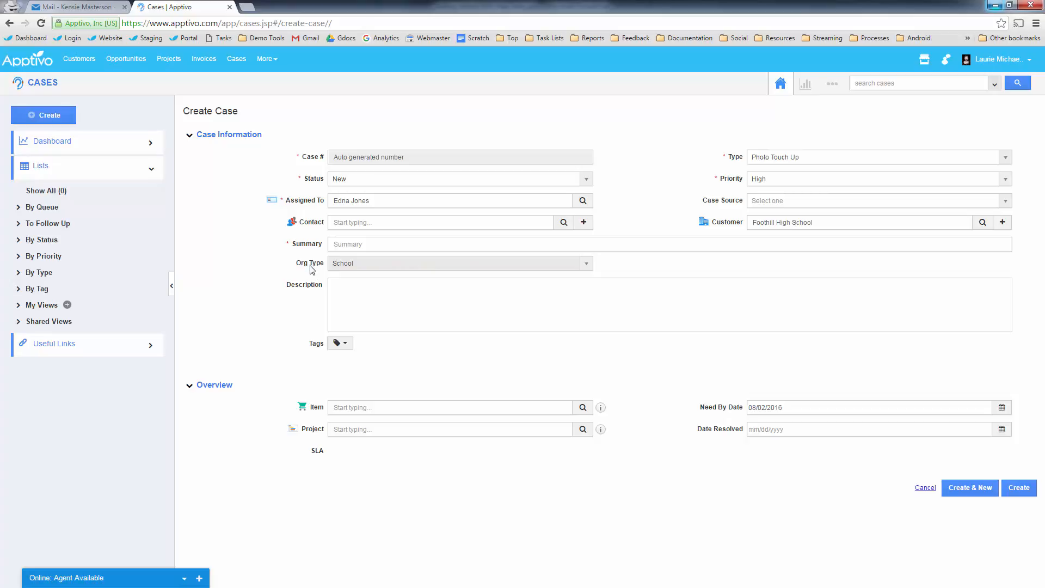
- Go to Cases Settings > Triggers > Event Based and create a new trigger
click(832, 83)
click(809, 111)
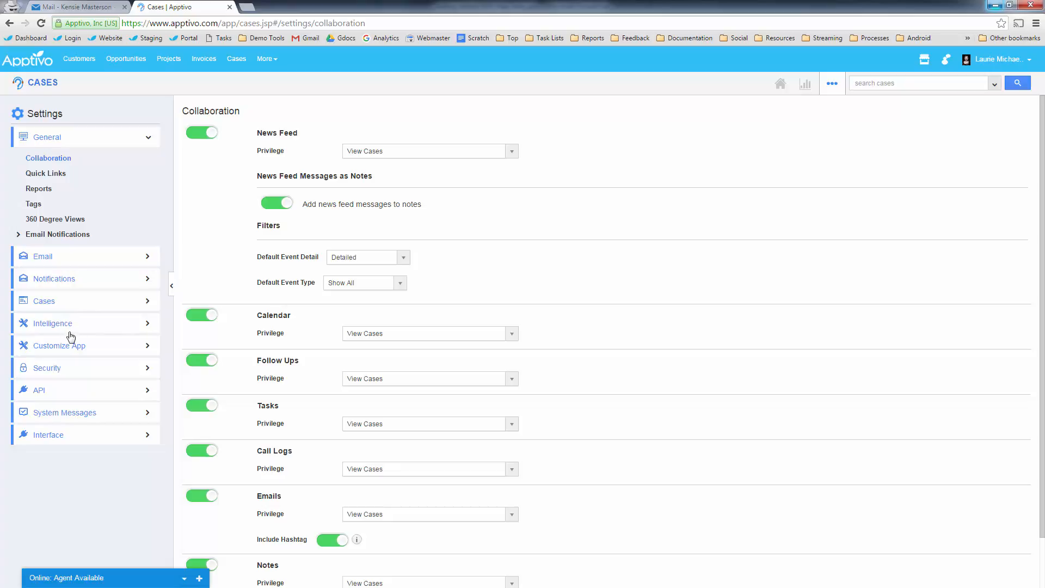
click(58, 303)
click(43, 520)
click(48, 533)
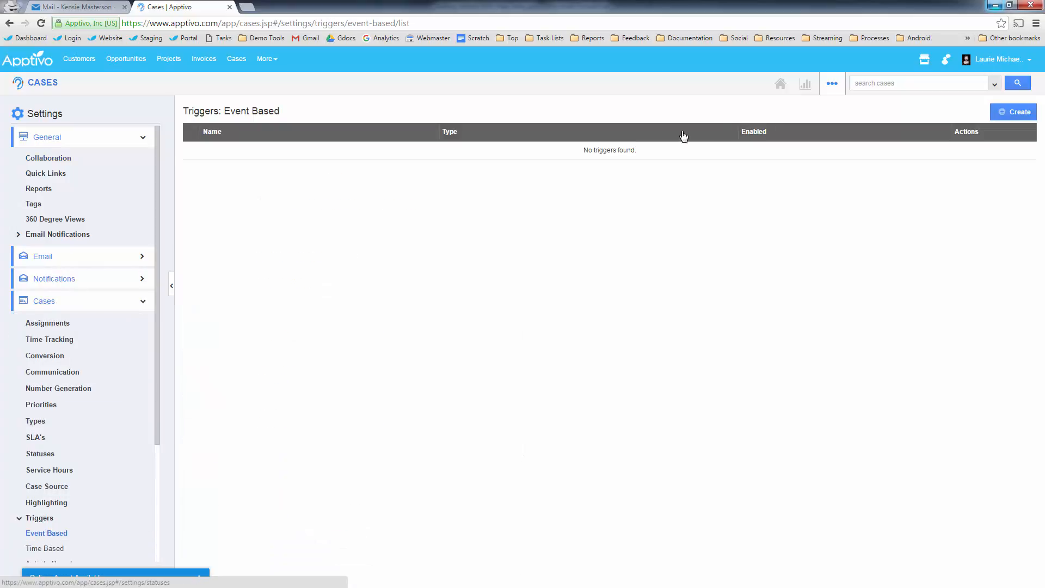
click(1013, 111)
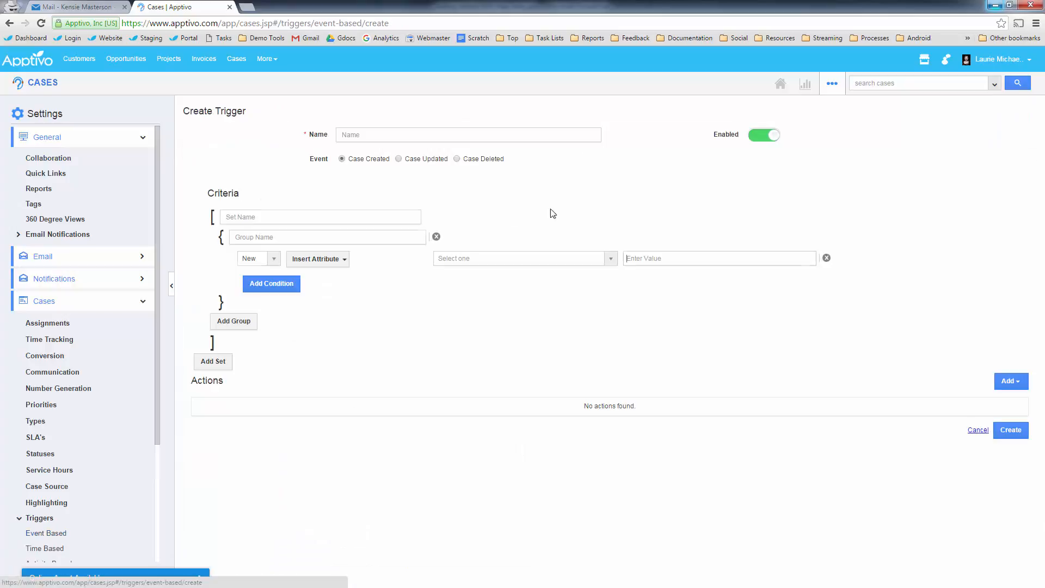
- Browse the Insert Attribute list without choosing, glance at PowerPoint, and return to Apptivo
click(316, 259)
mouse_move(324, 277)
scroll(415, 315, down, 1)
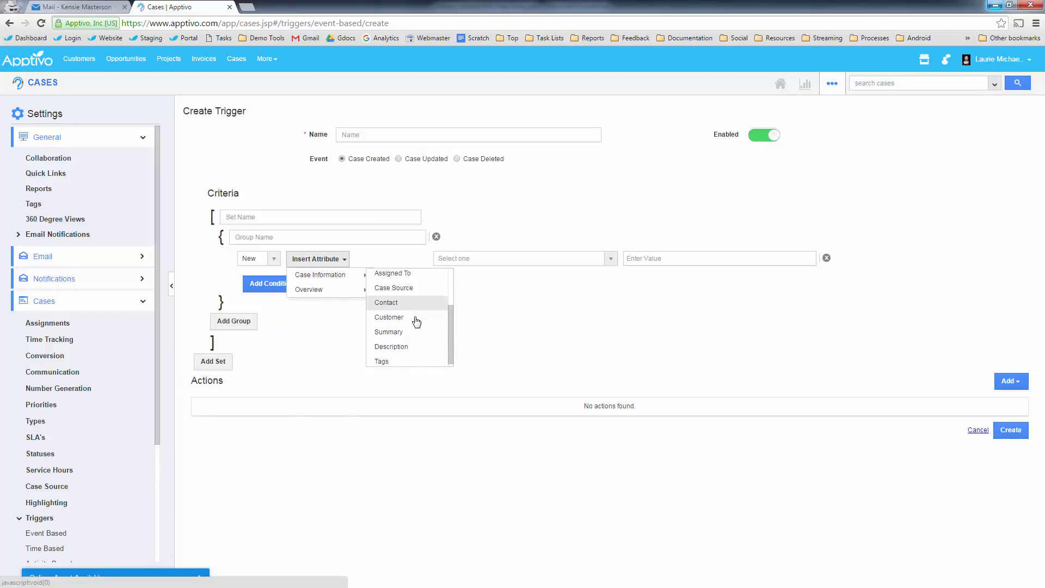
scroll(416, 322, up, 1)
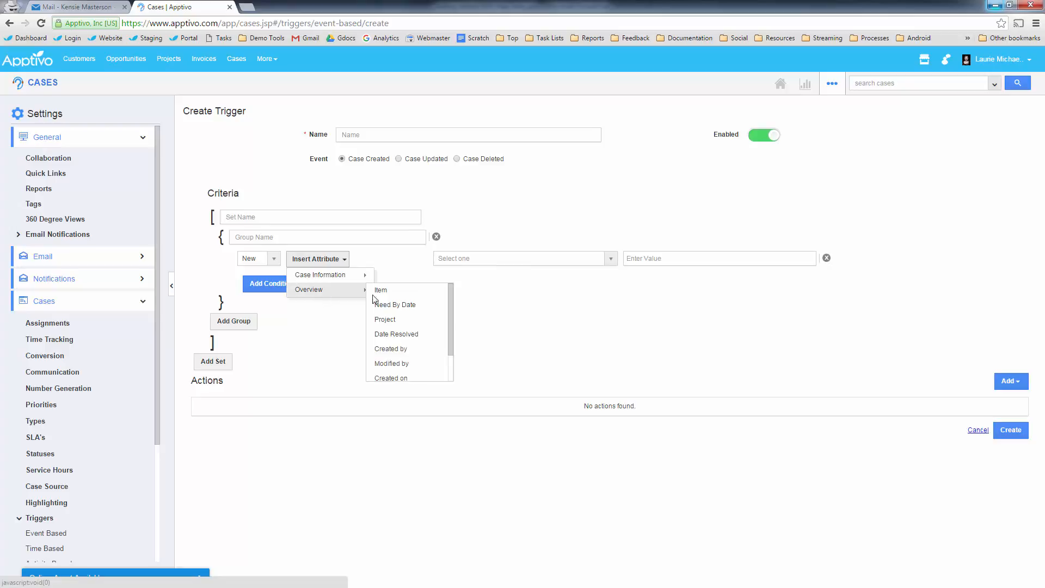
scroll(422, 319, down, 3)
scroll(416, 337, up, 1)
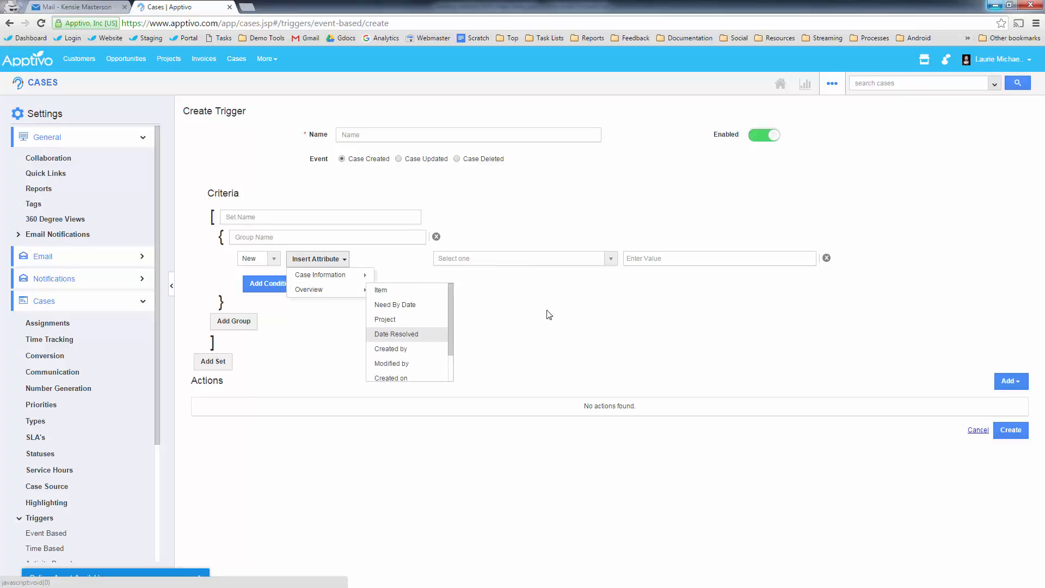
click(548, 315)
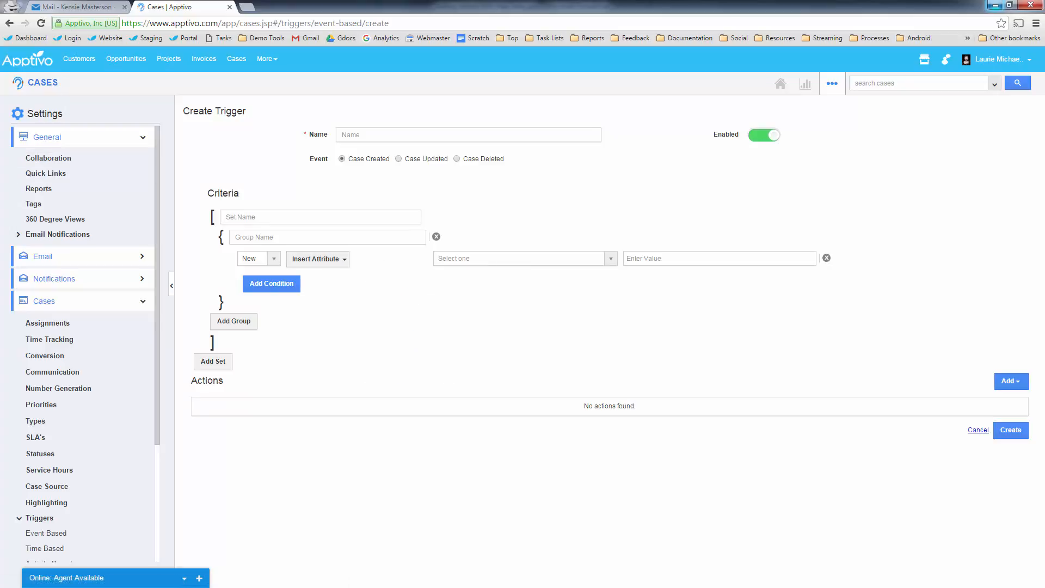
key(alt+Tab)
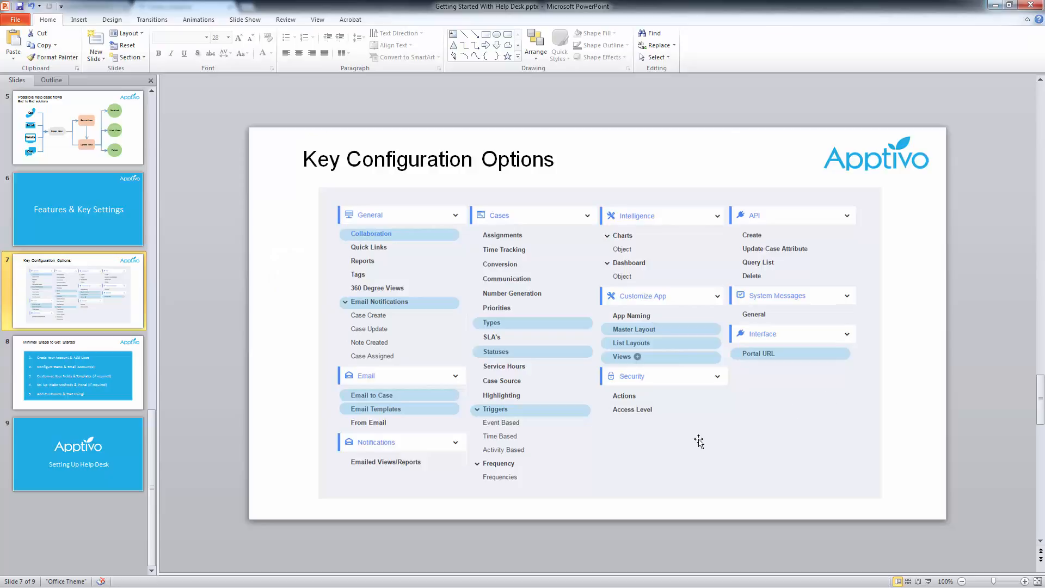
click(994, 6)
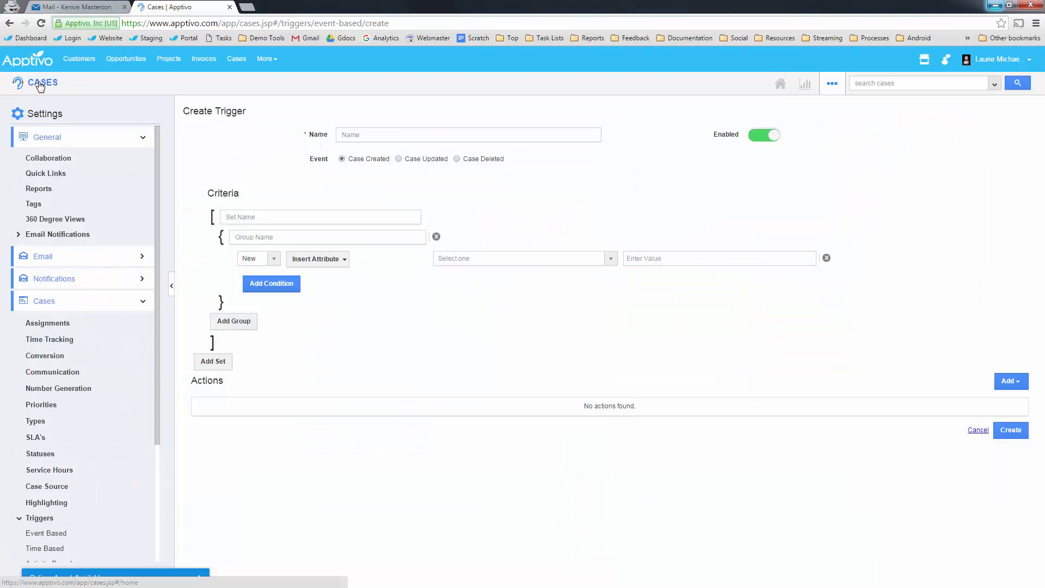
- Show all cases with By Priority and By Type expanded and a narrower Case # column
click(30, 85)
click(41, 256)
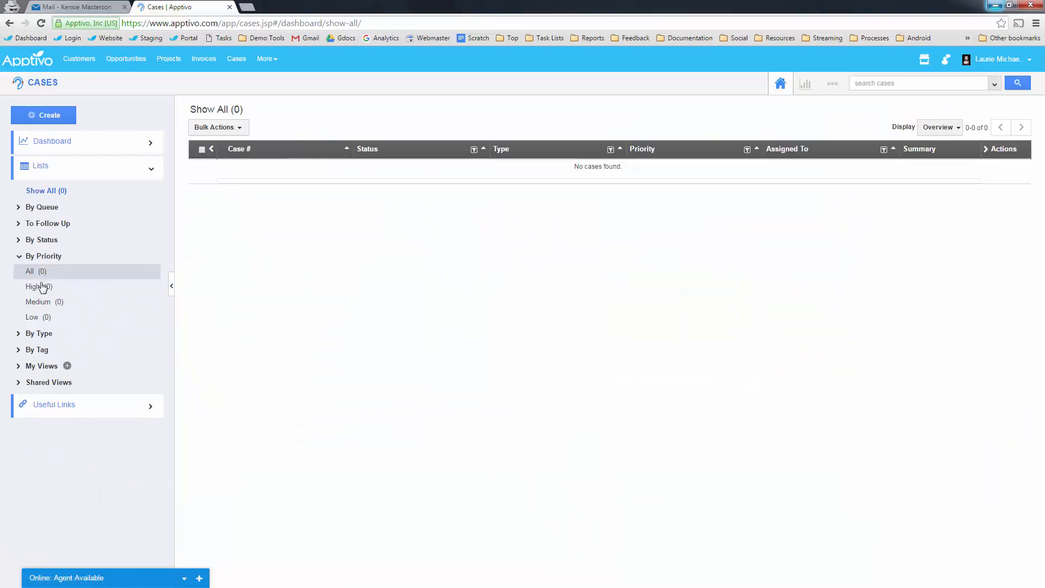
click(38, 333)
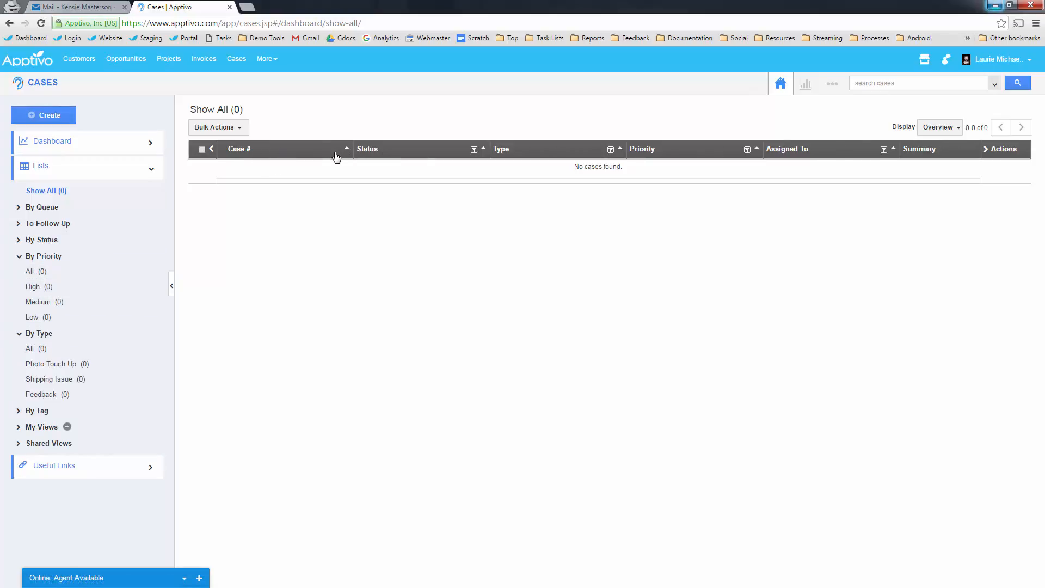
drag(352, 152, 281, 149)
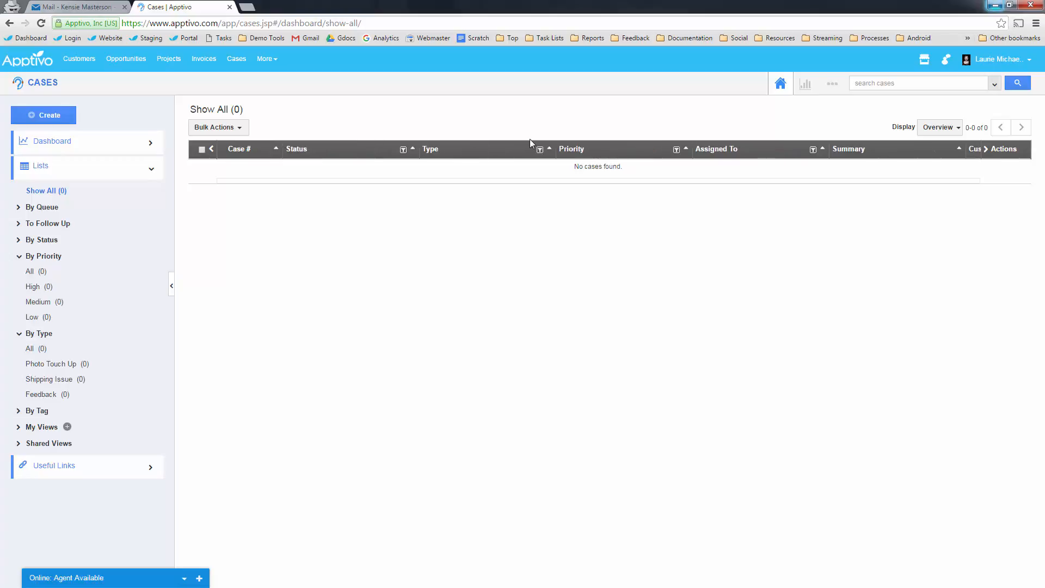
click(834, 87)
- In the Overview list layout, narrow Case # and add the Org Type column
click(810, 110)
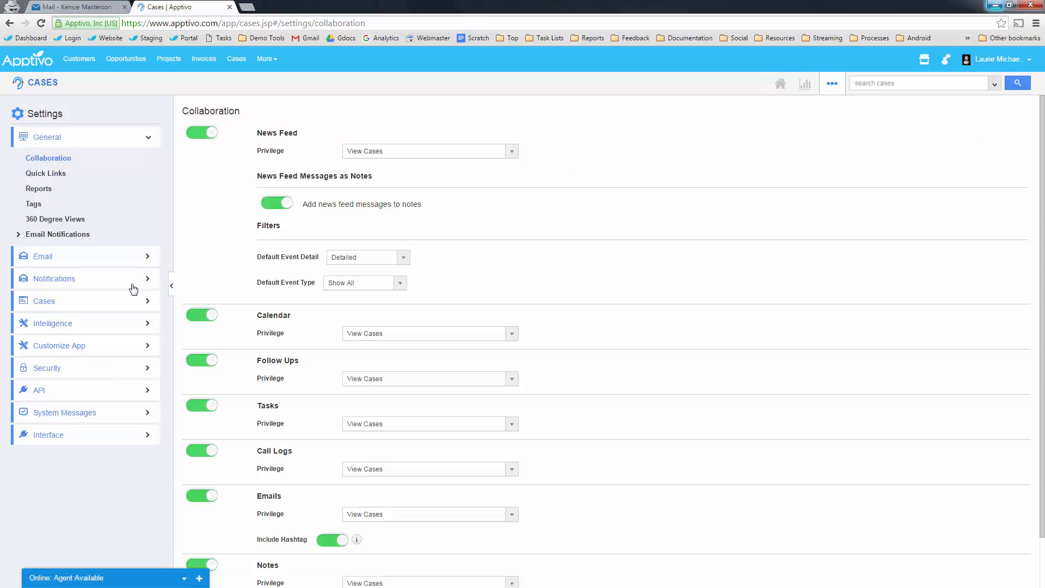
click(79, 347)
click(50, 403)
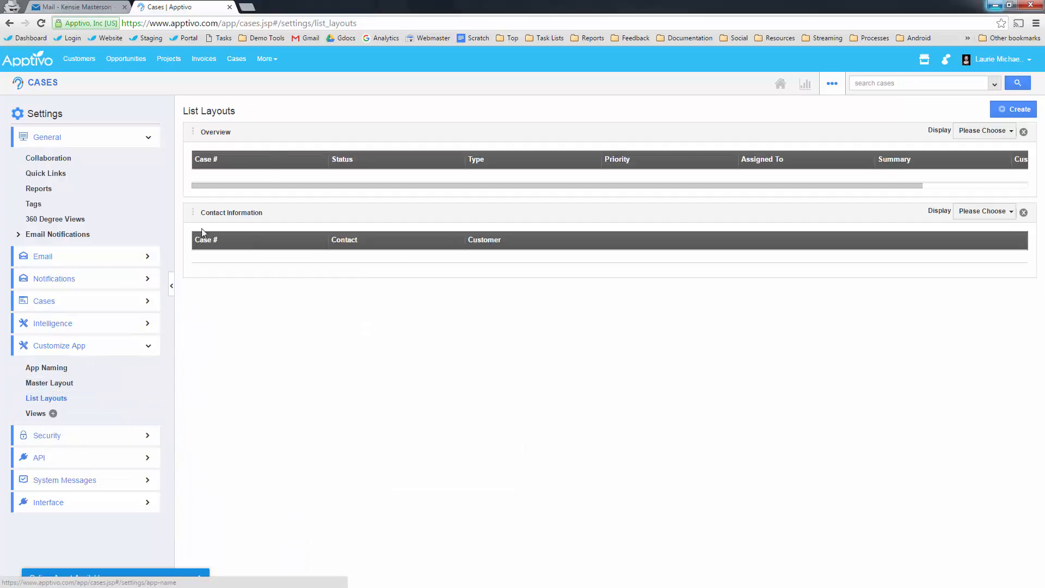
drag(329, 162, 271, 161)
click(1005, 130)
mouse_move(959, 146)
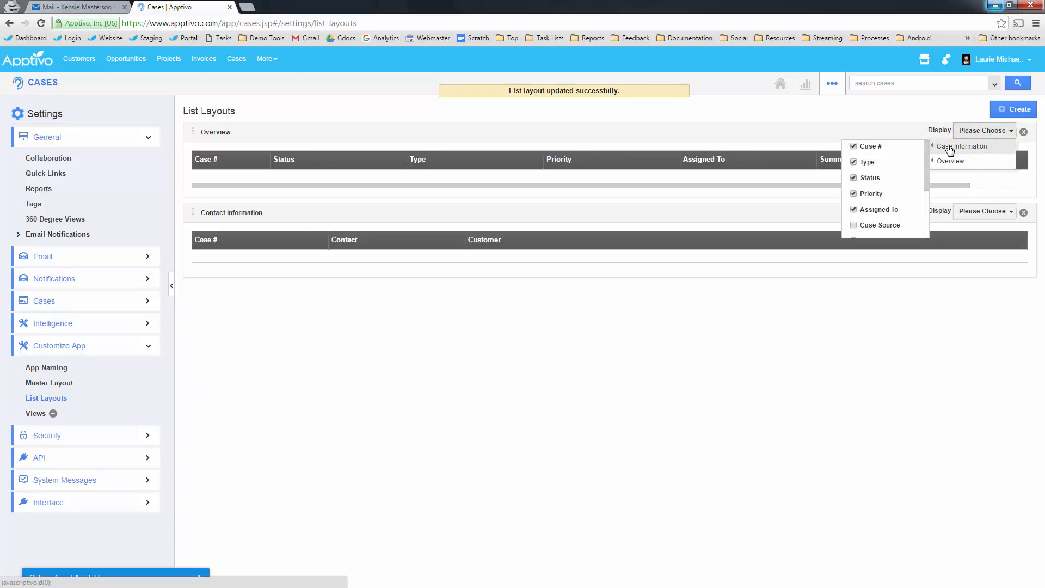
scroll(878, 187, down, 3)
click(854, 198)
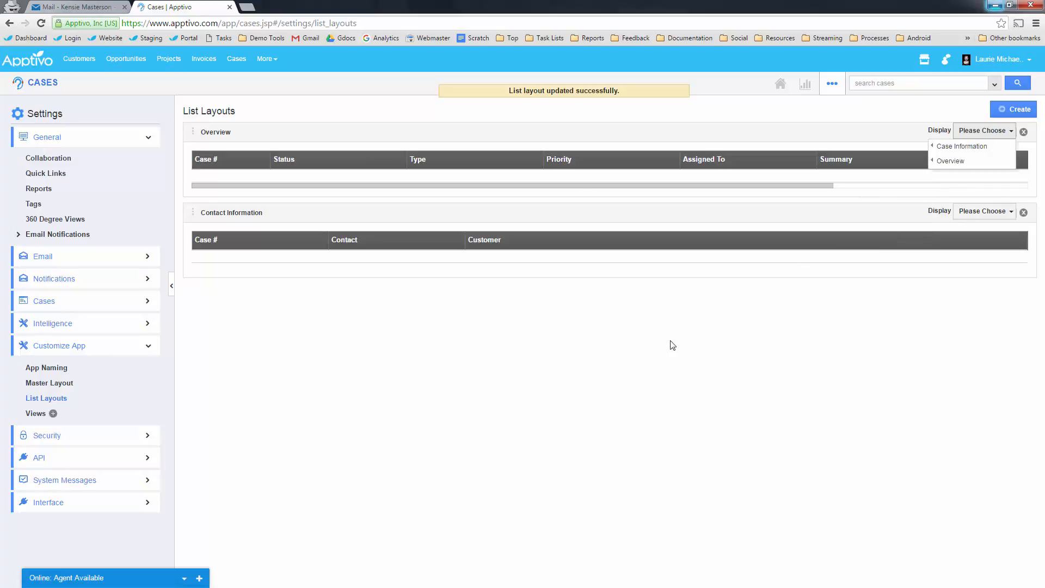
- Remove the Assigned To column and resize Type, Priority and Summary, then view all cases
drag(542, 160, 515, 160)
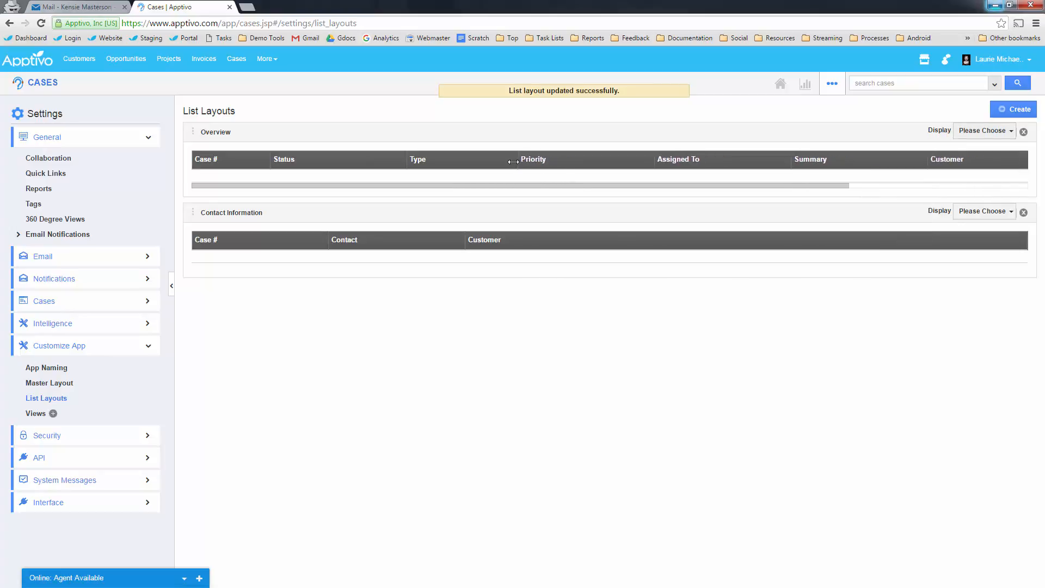
click(974, 130)
mouse_move(953, 148)
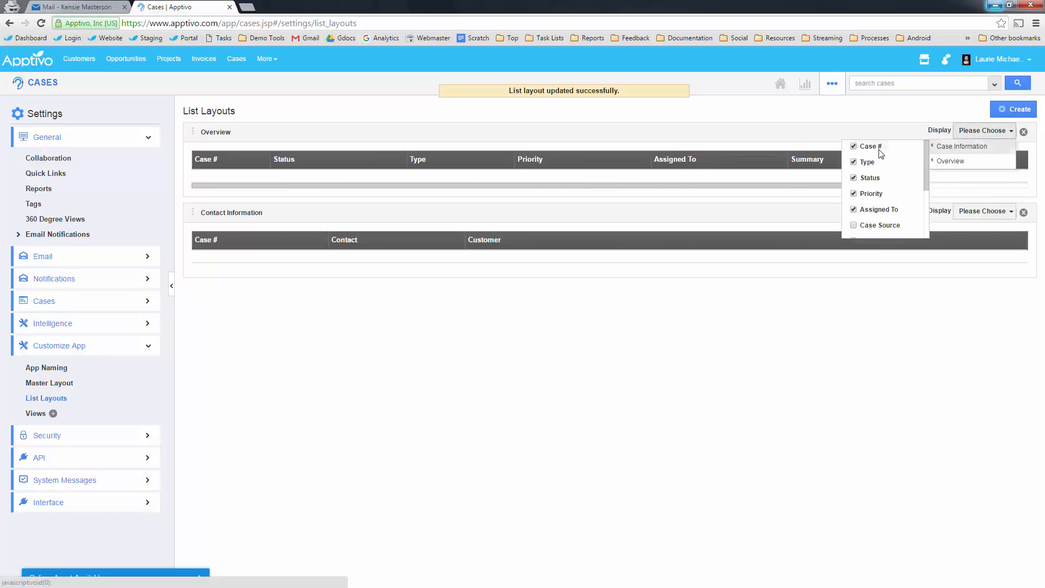
click(855, 211)
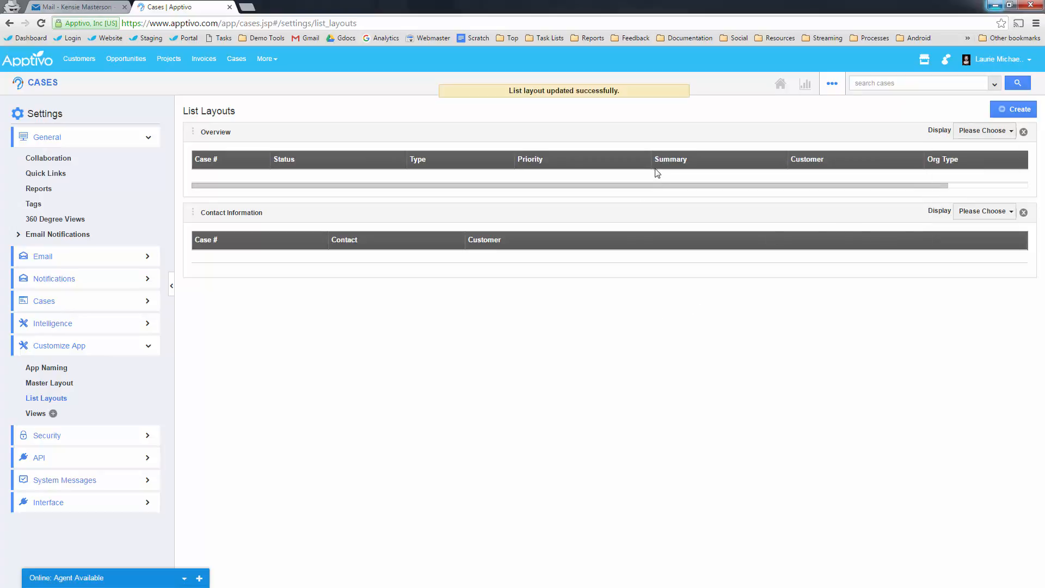
drag(649, 163, 609, 163)
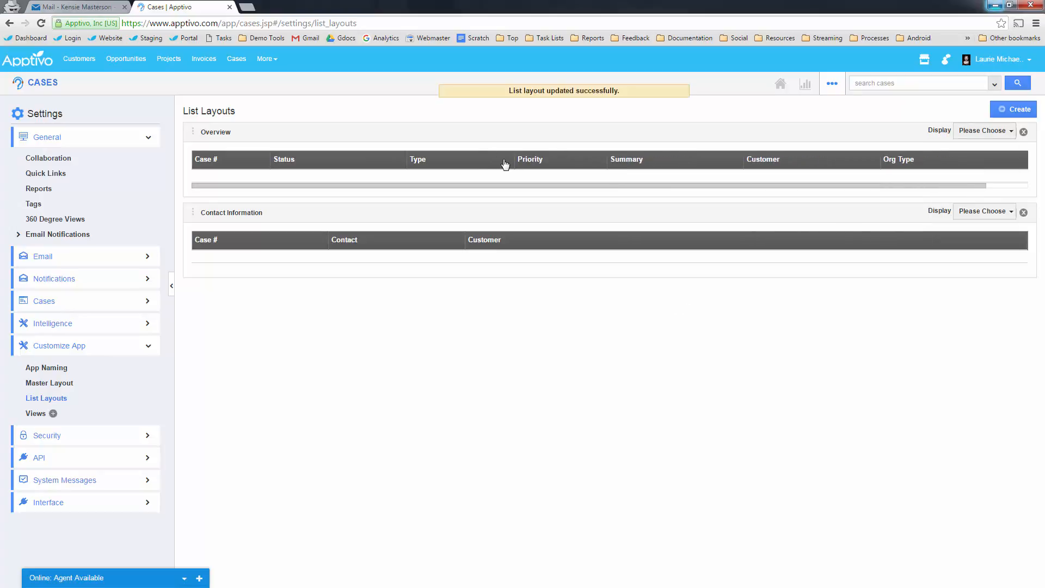
drag(513, 158, 334, 161)
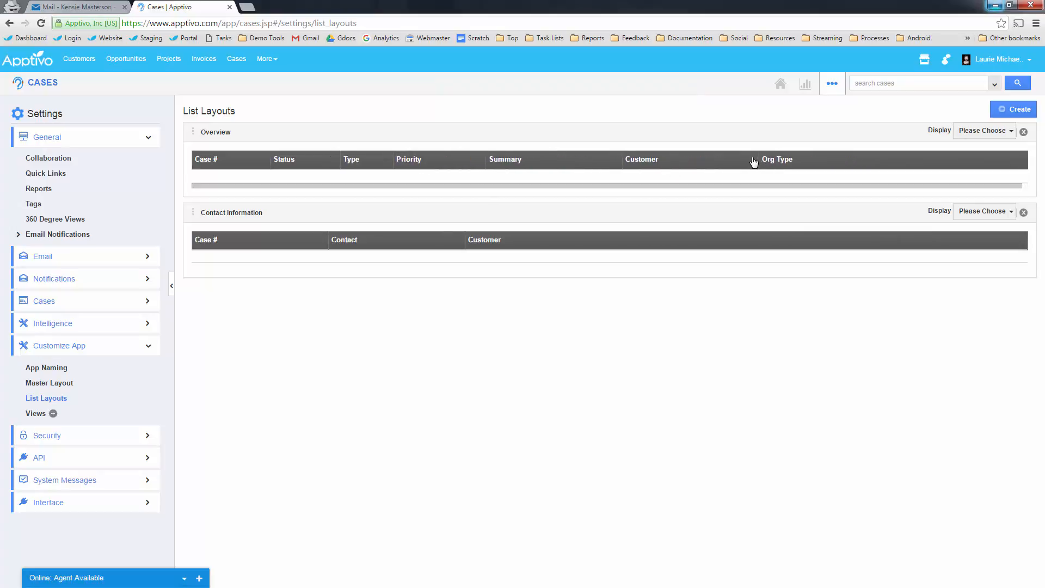
drag(620, 159, 733, 159)
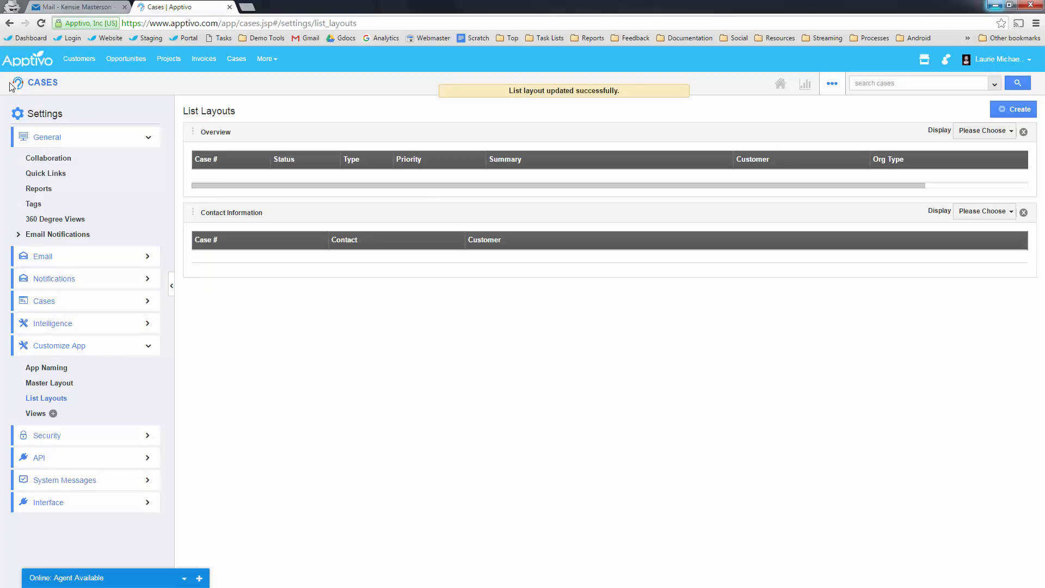
click(42, 84)
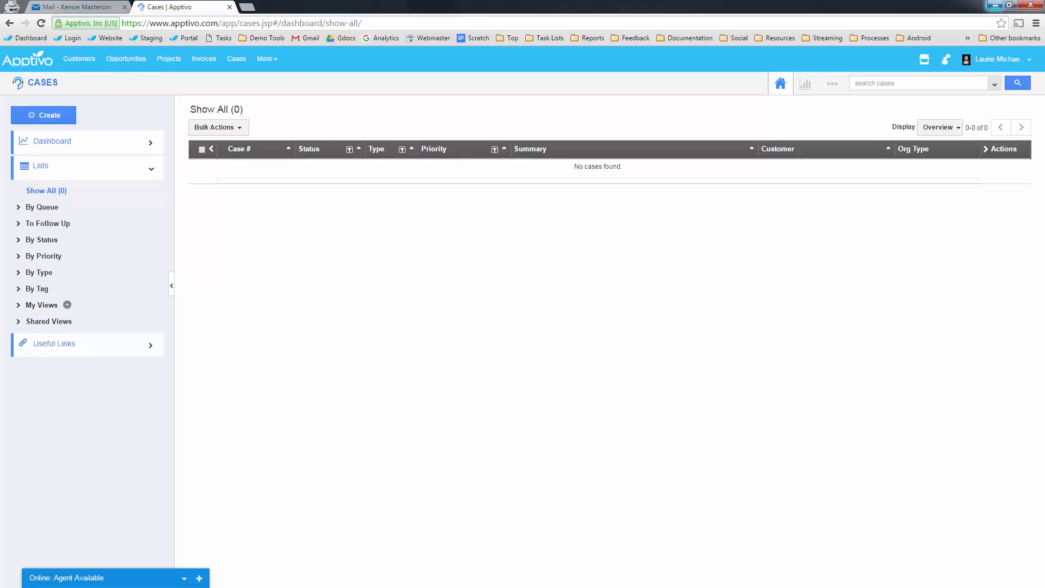
- In PowerPoint, show slide 8, Minimal Steps to Get Started, and select step 4 on intake methods
key(alt+Tab)
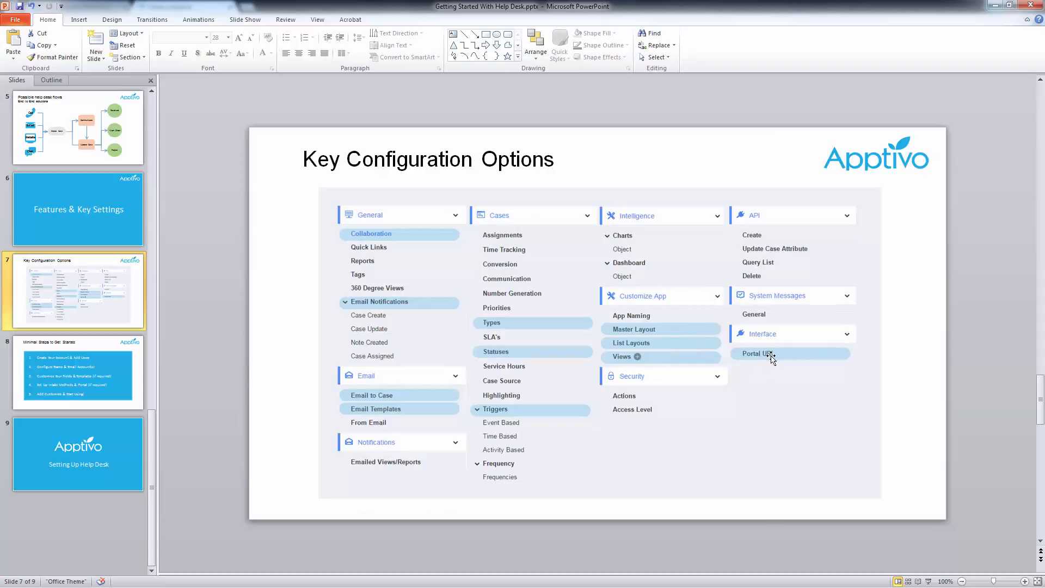
click(97, 358)
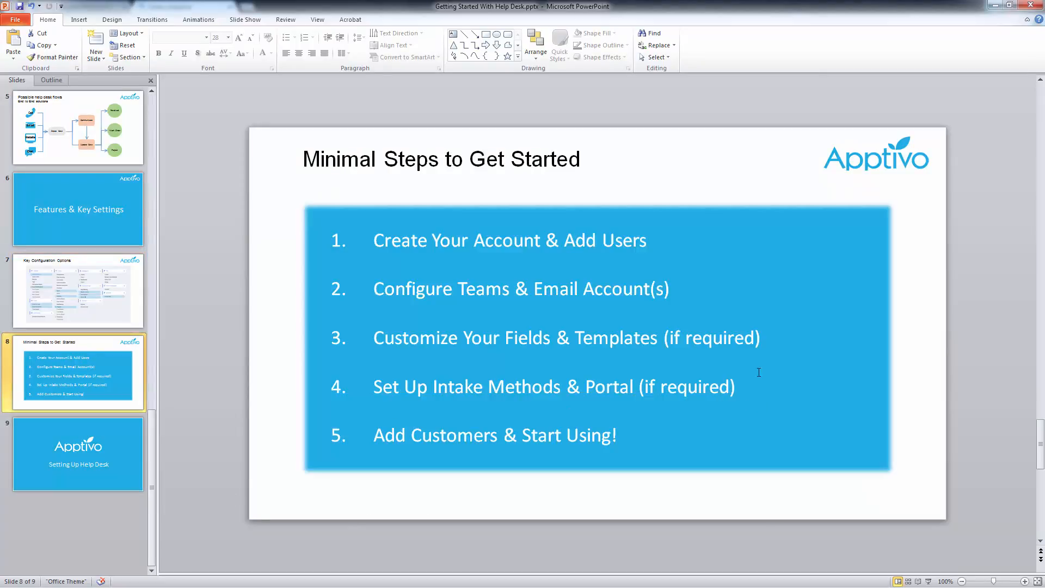
drag(743, 387, 373, 388)
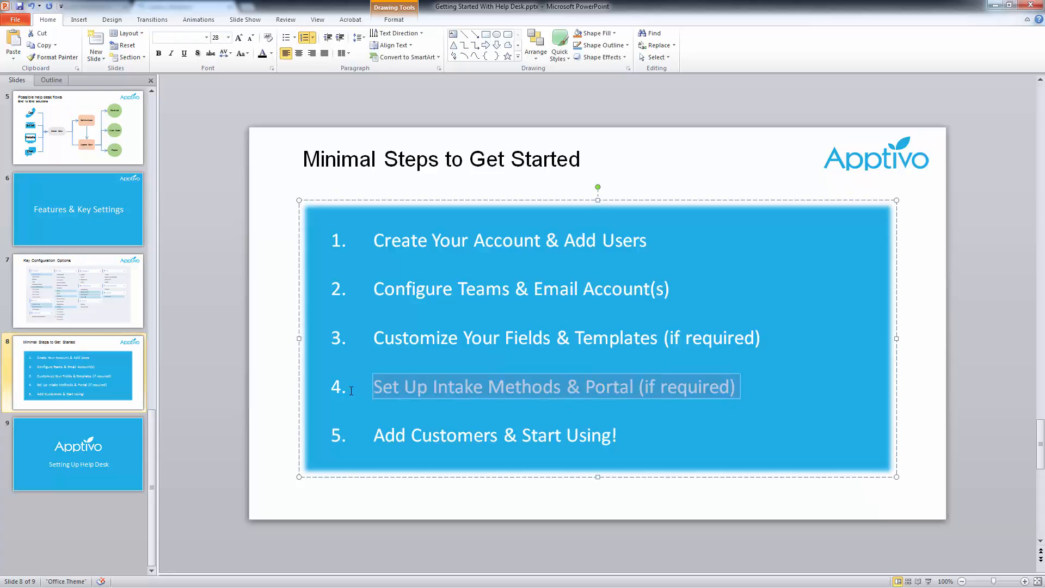
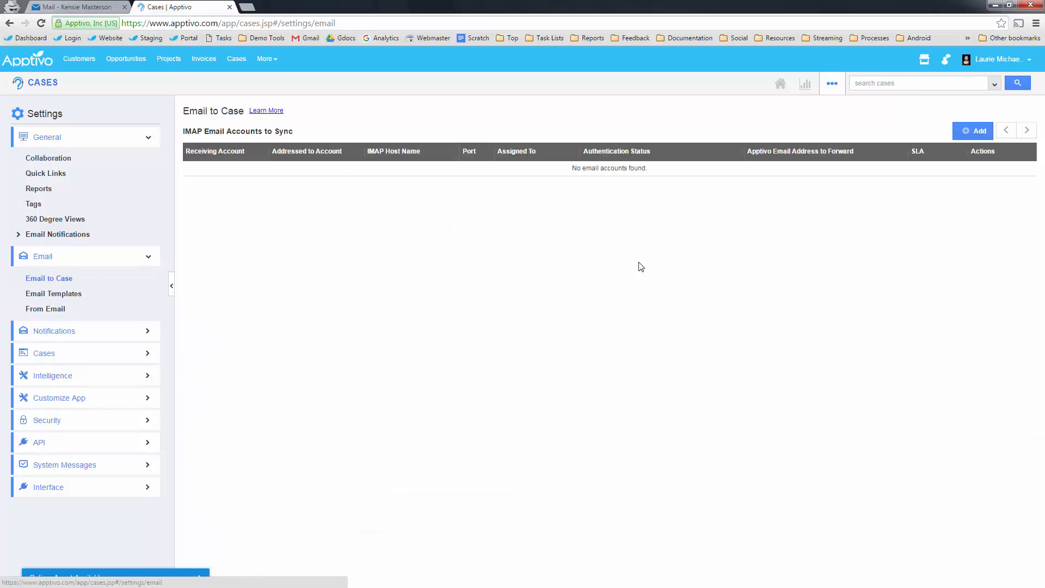
click(979, 132)
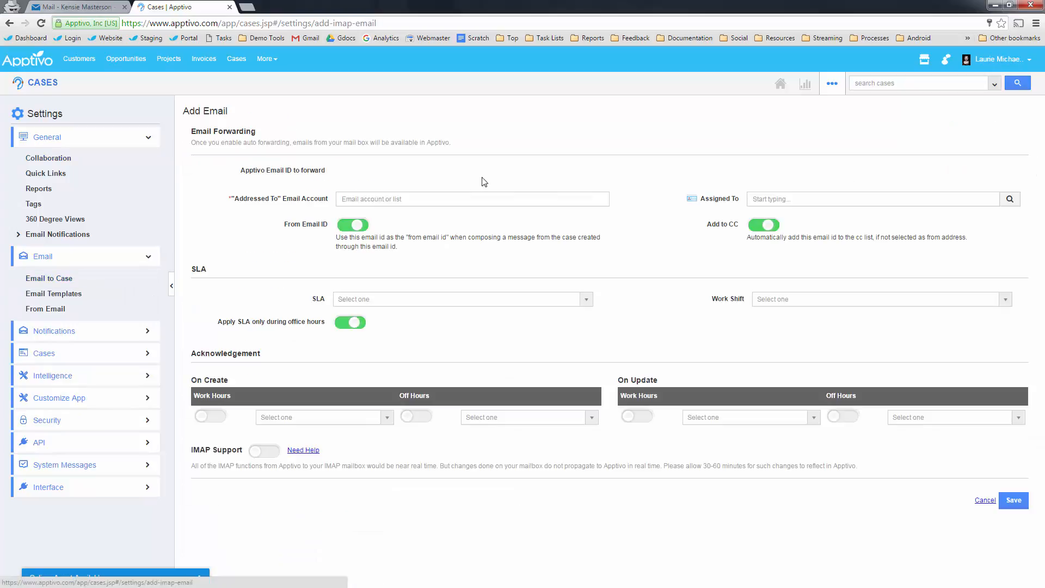
click(435, 198)
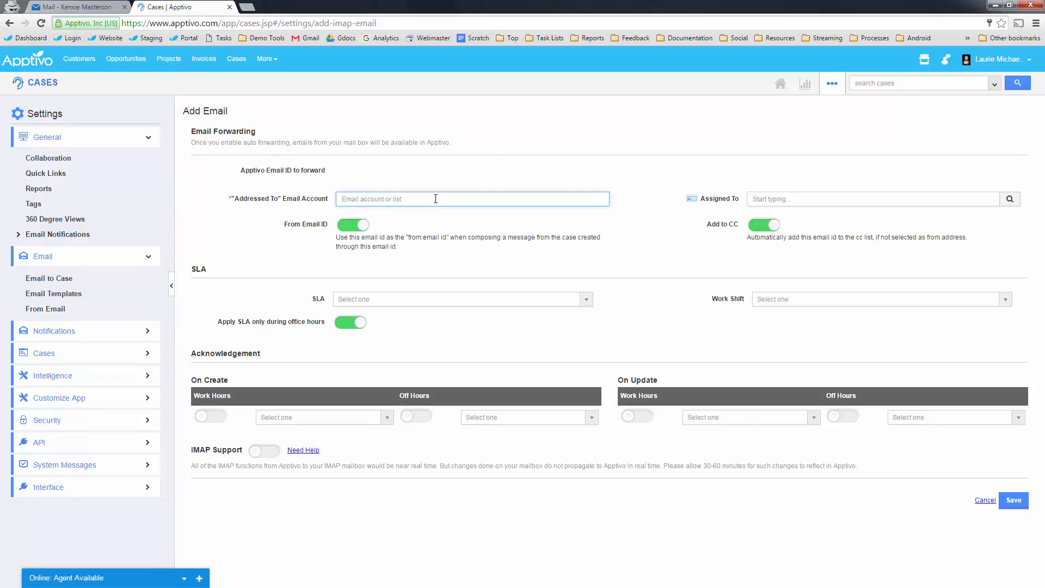
key(ctrl+v)
key(ctrl+a)
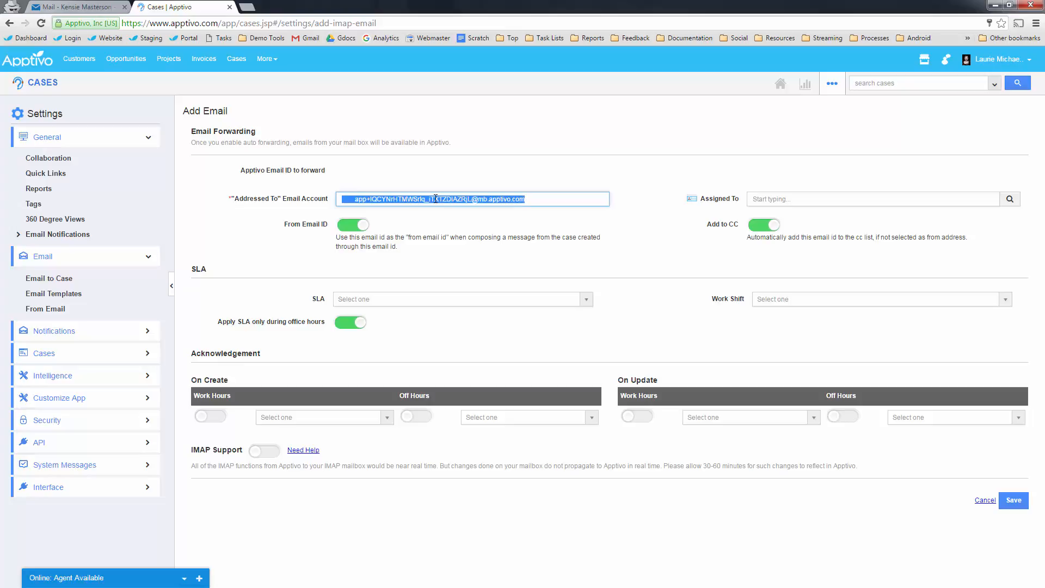
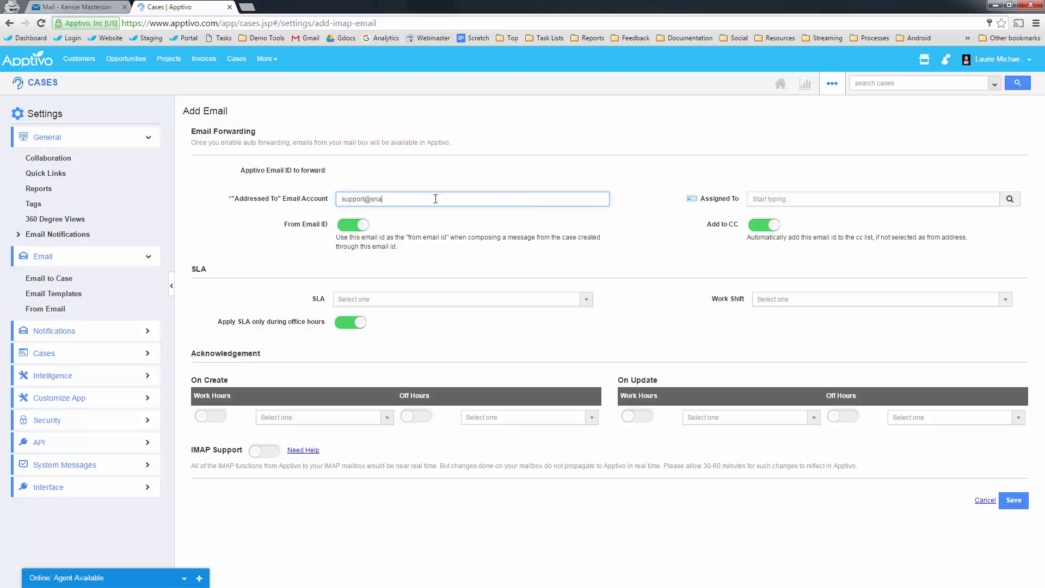
click(287, 243)
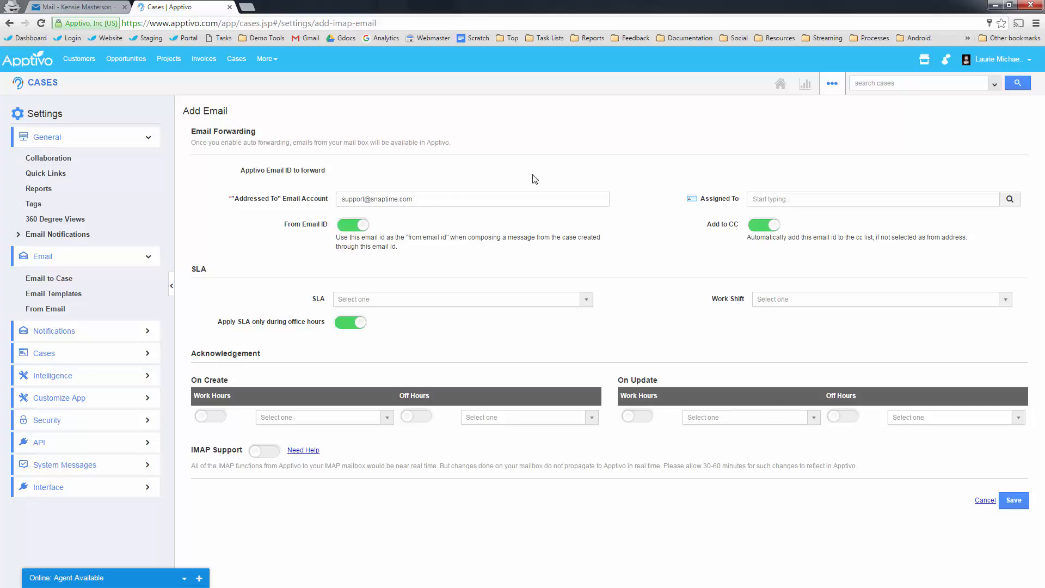
drag(423, 195, 334, 196)
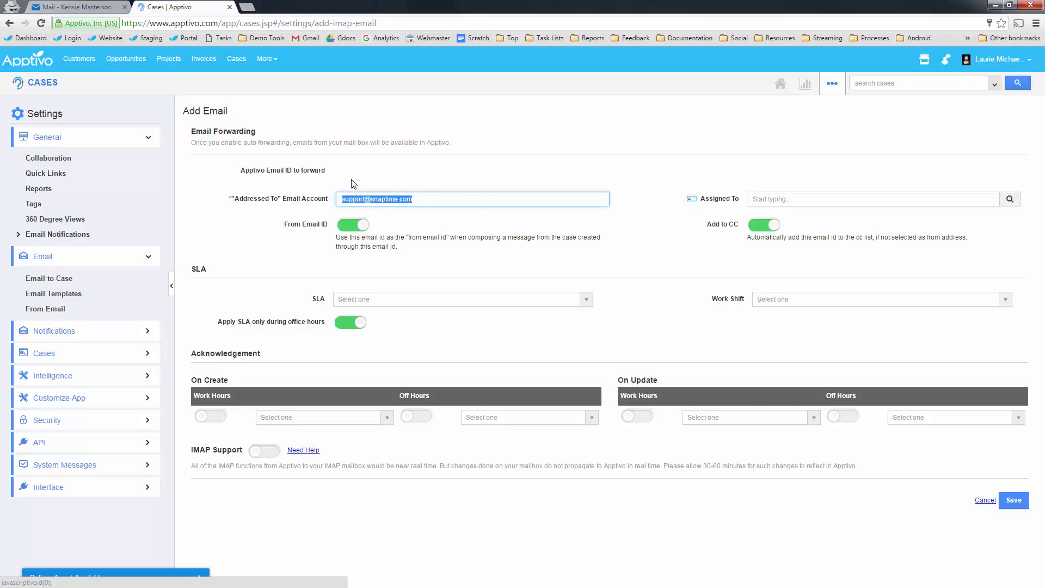
click(427, 198)
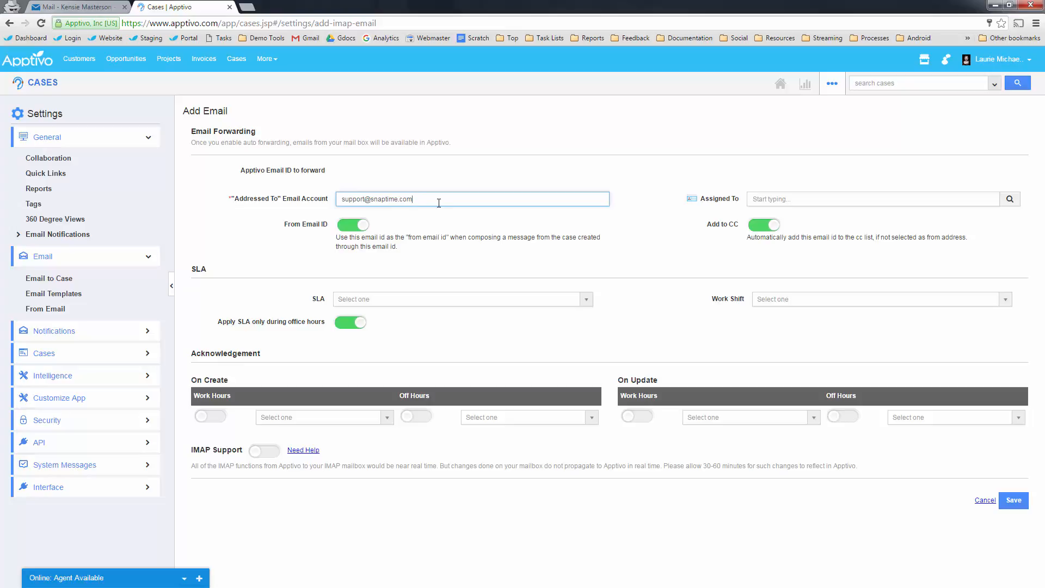
- Assign an employee, choose Large Client SLA, and acknowledge new cases with High Priority Case Notification
click(1010, 199)
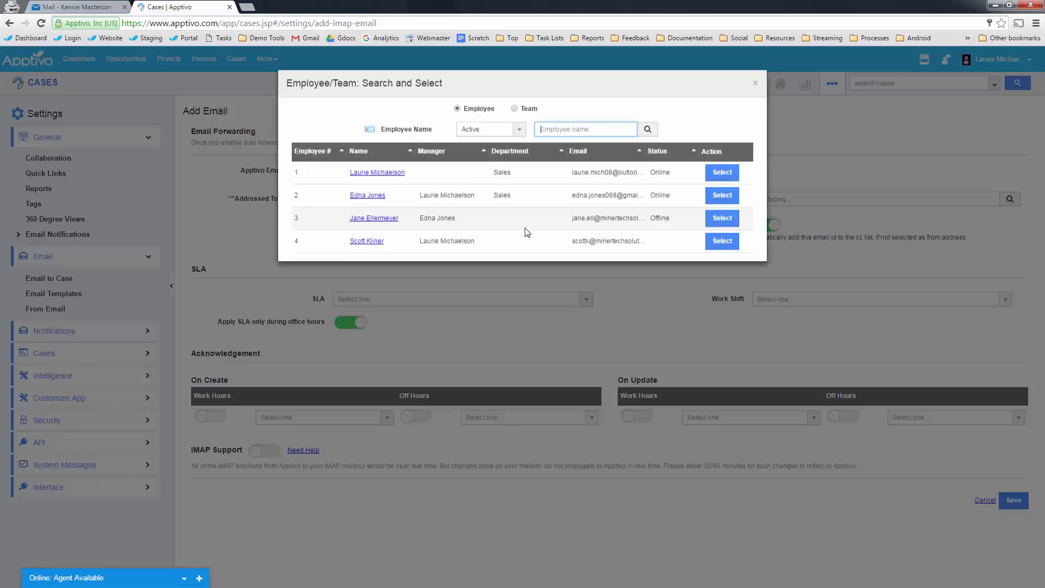
click(723, 253)
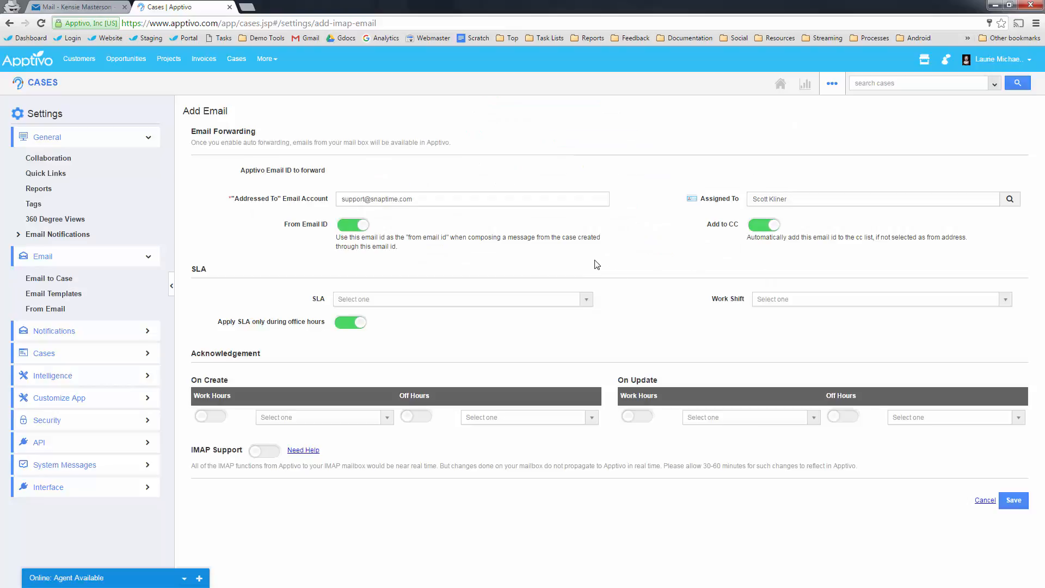
click(385, 300)
click(384, 342)
click(210, 416)
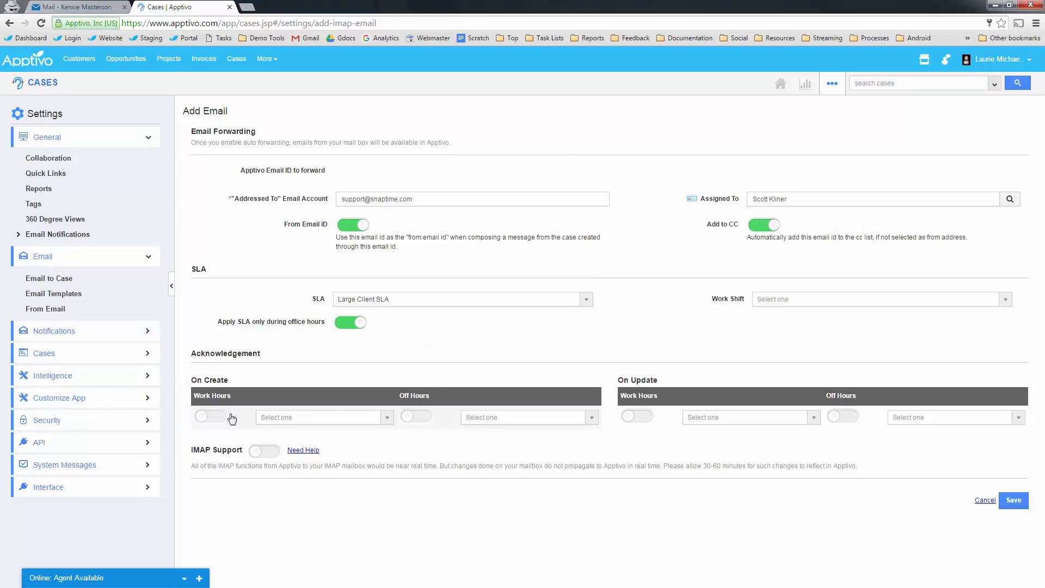
click(318, 419)
click(304, 461)
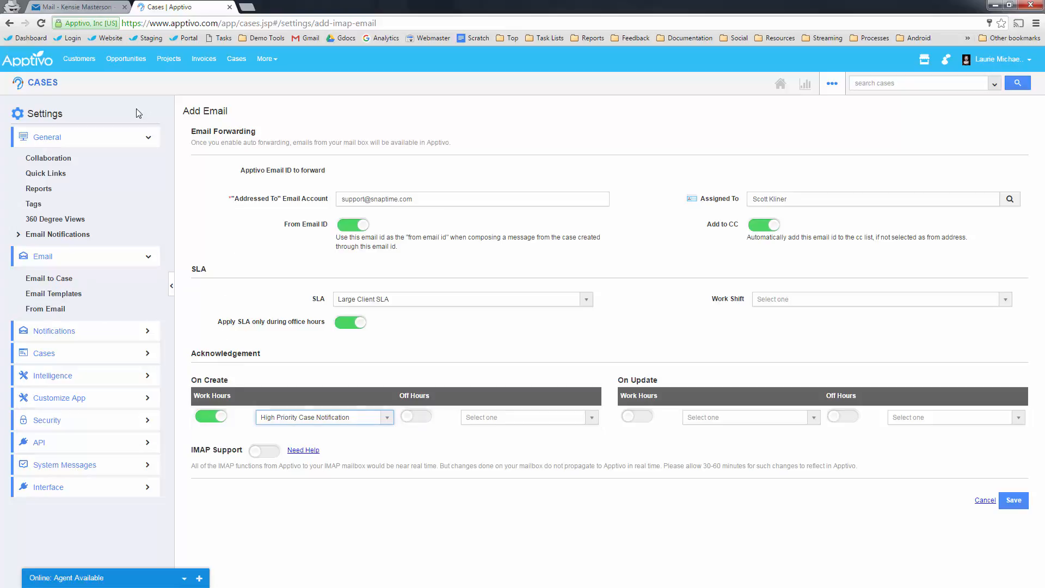
drag(417, 198, 322, 188)
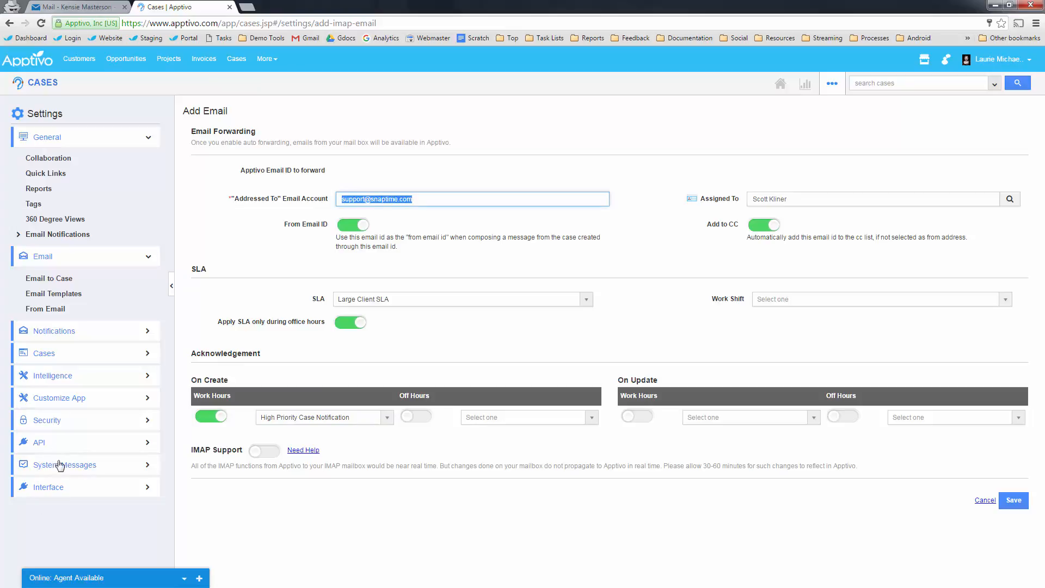
click(62, 492)
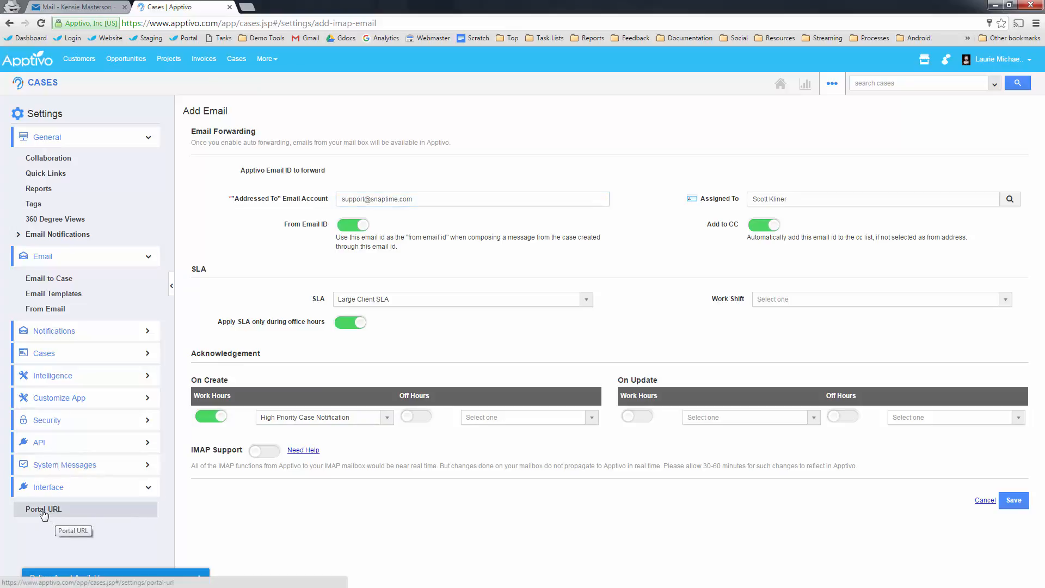
- Open the Portal URL settings, then switch over to the help desk presentation
click(44, 512)
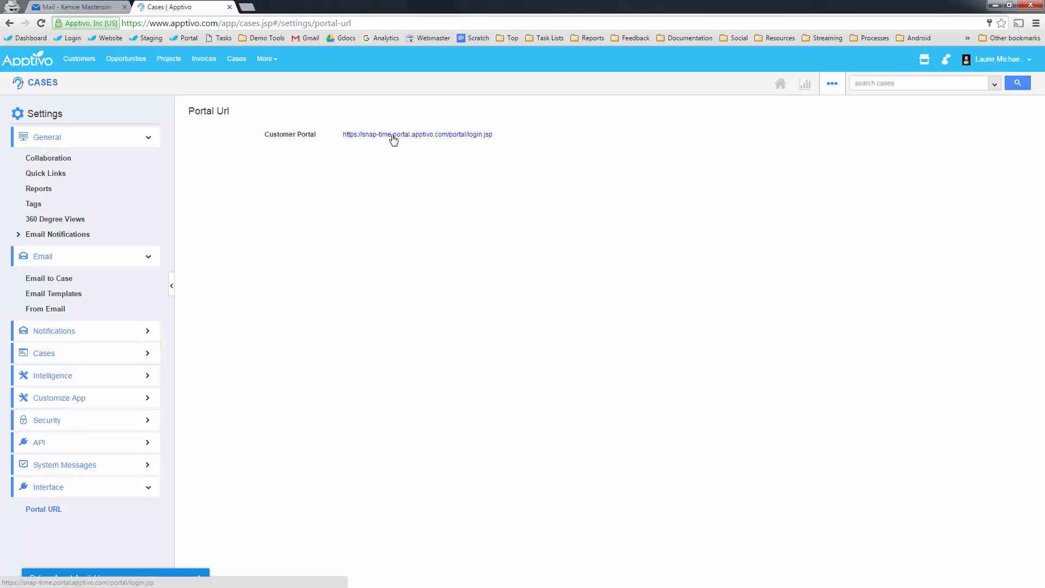
key(alt+Tab)
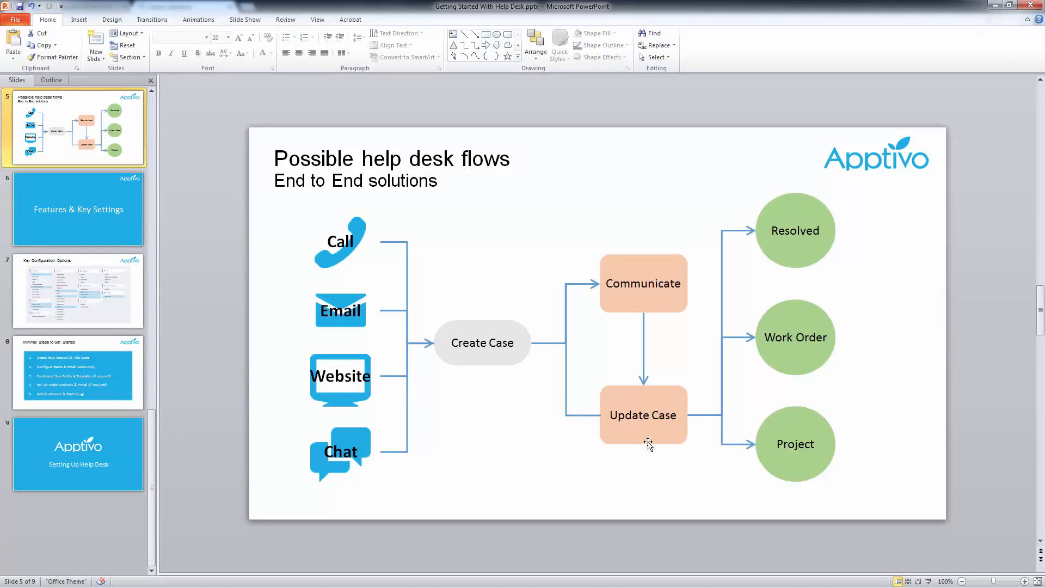
- Go to slide 8, Minimal Steps to Get Started, in the presentation
click(87, 400)
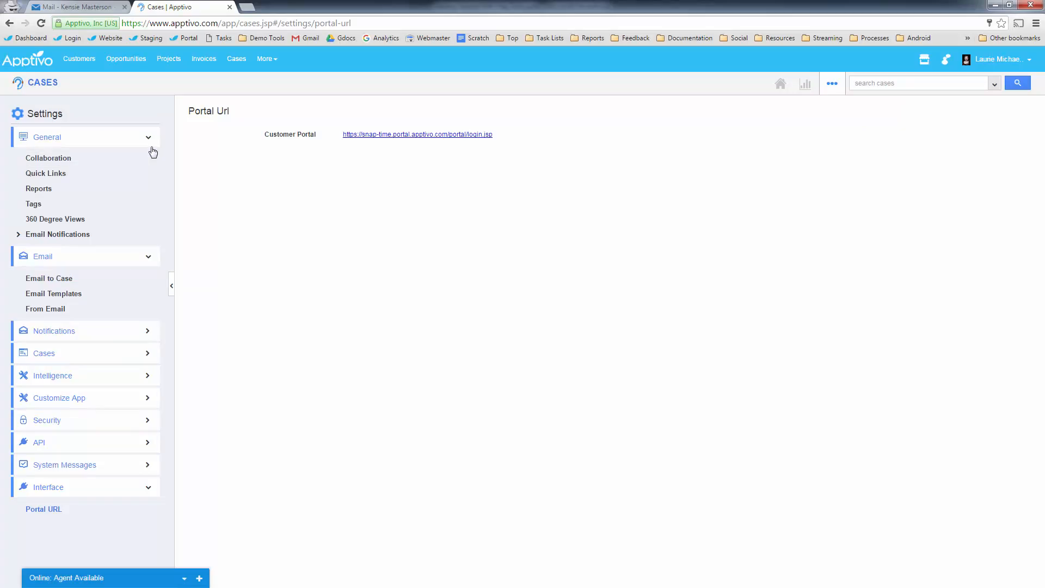
- Start a new case and link it to the customer's contact from the suggestions
click(55, 85)
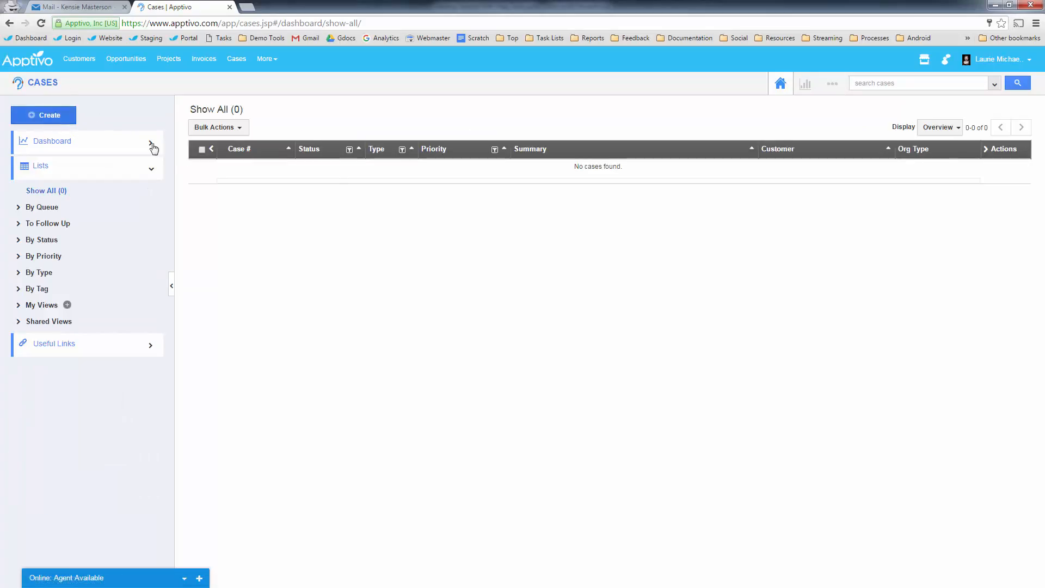
click(770, 222)
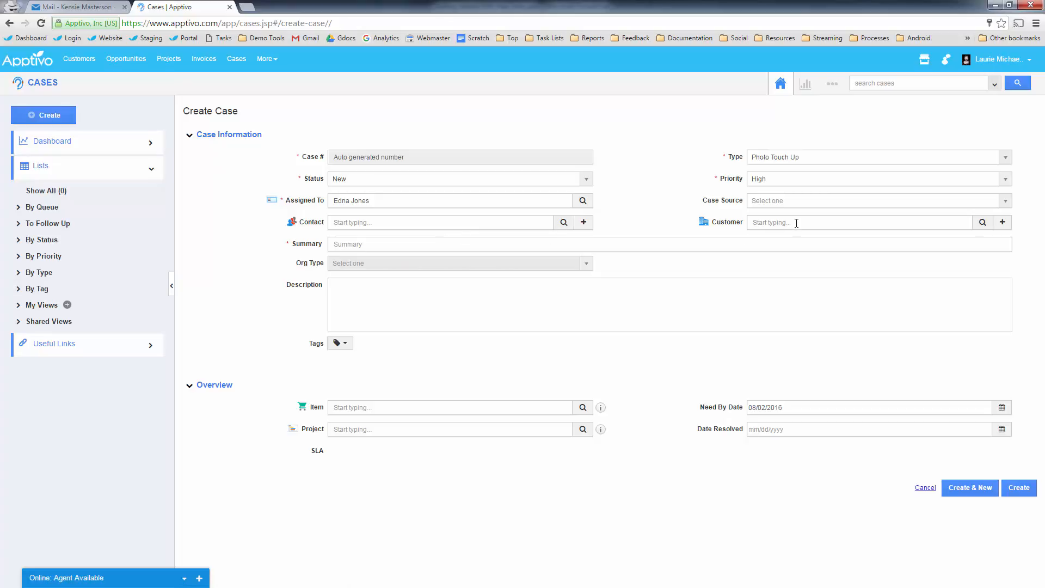
click(749, 222)
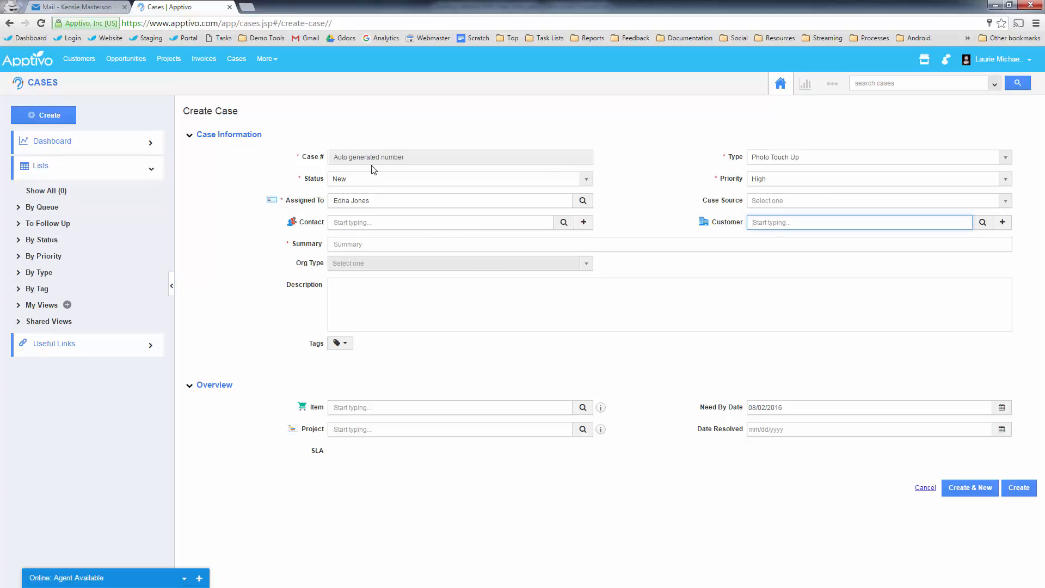
click(398, 221)
text(maxine)
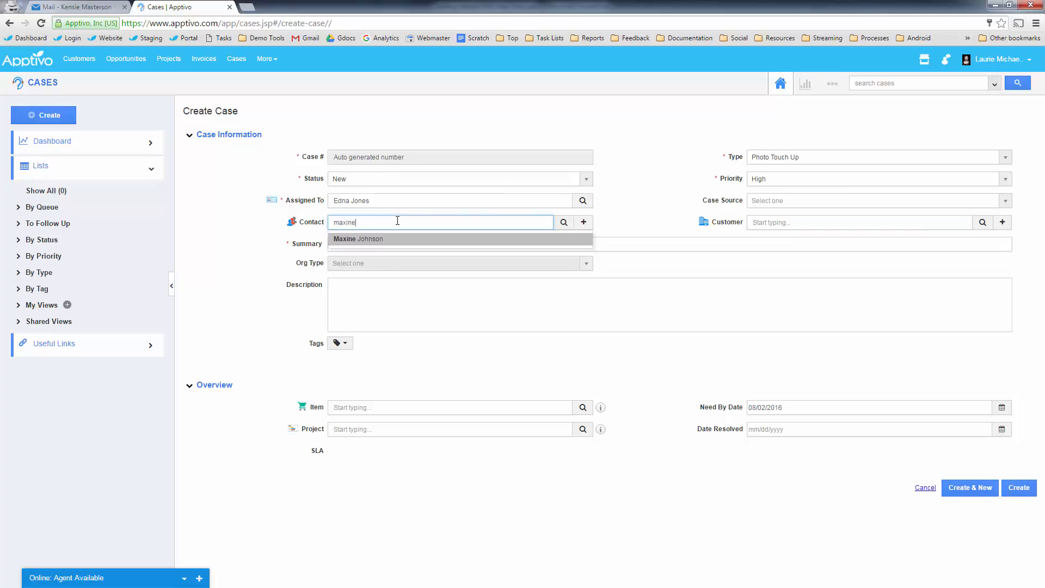
click(394, 239)
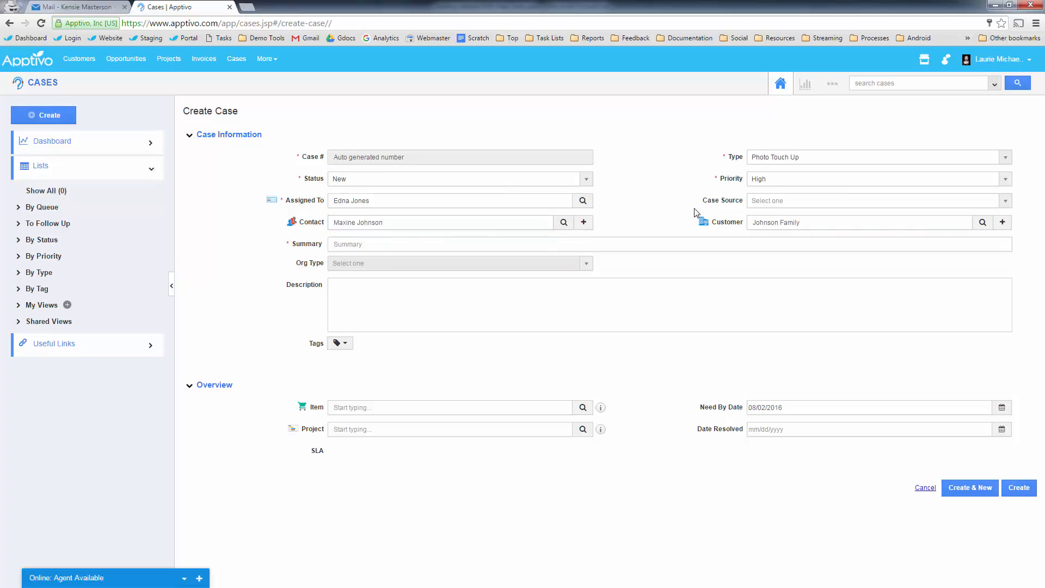
- Set the case source to Phone, enter the summary 'She never received her photos', and save
click(788, 205)
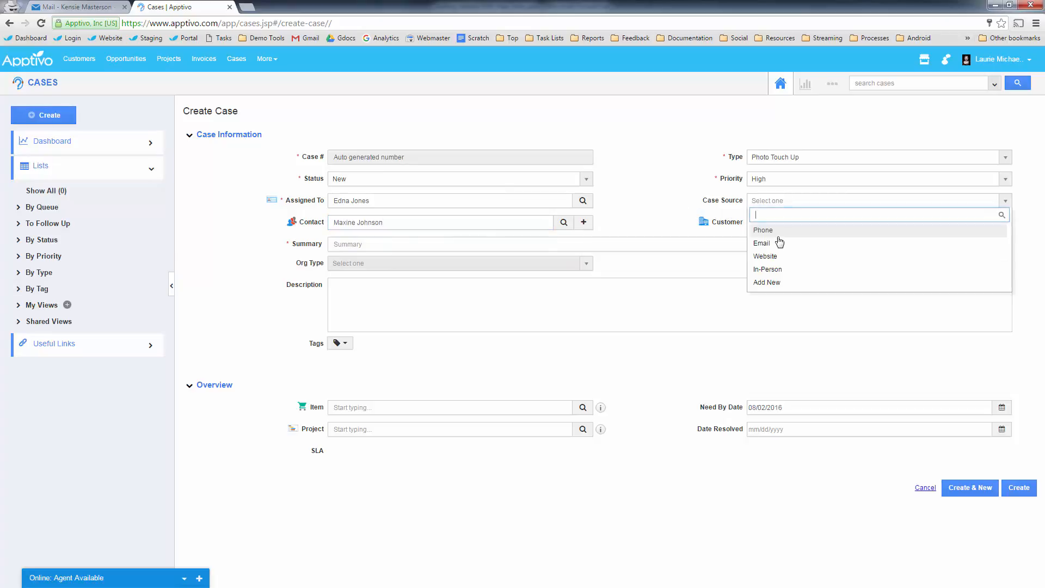
click(776, 228)
click(667, 200)
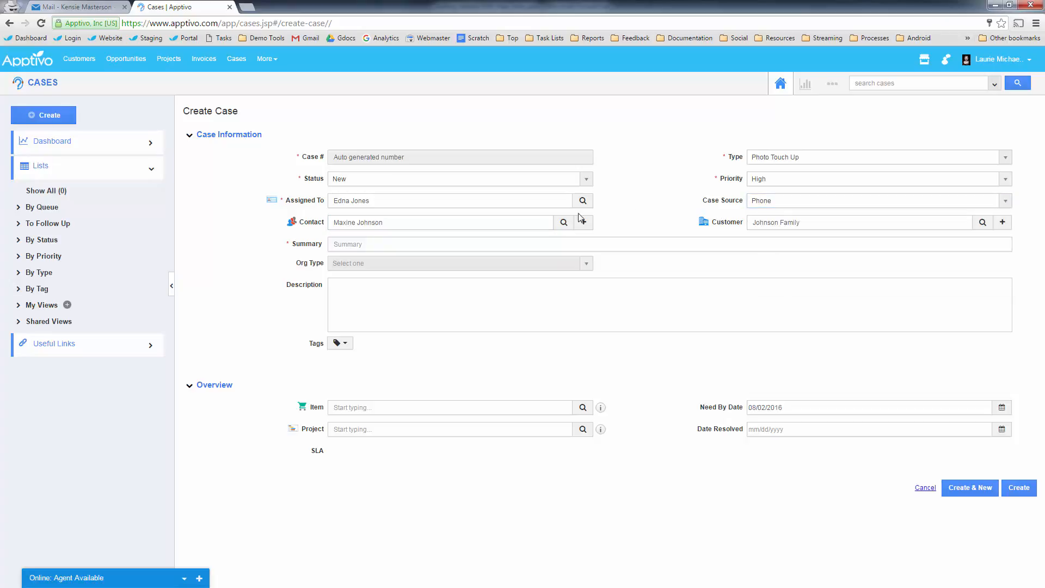
click(407, 246)
text(She never received her photos)
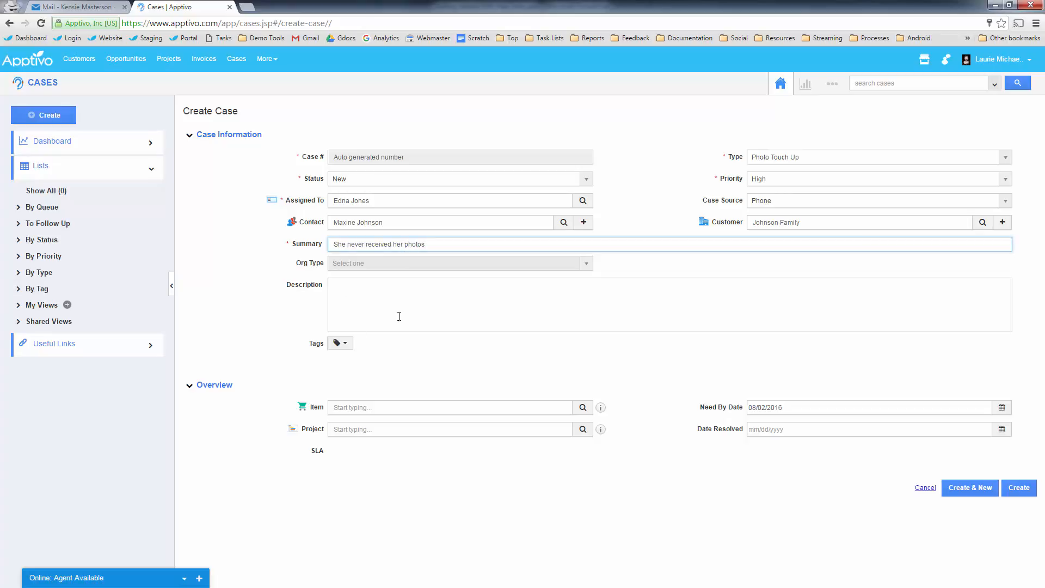
click(359, 334)
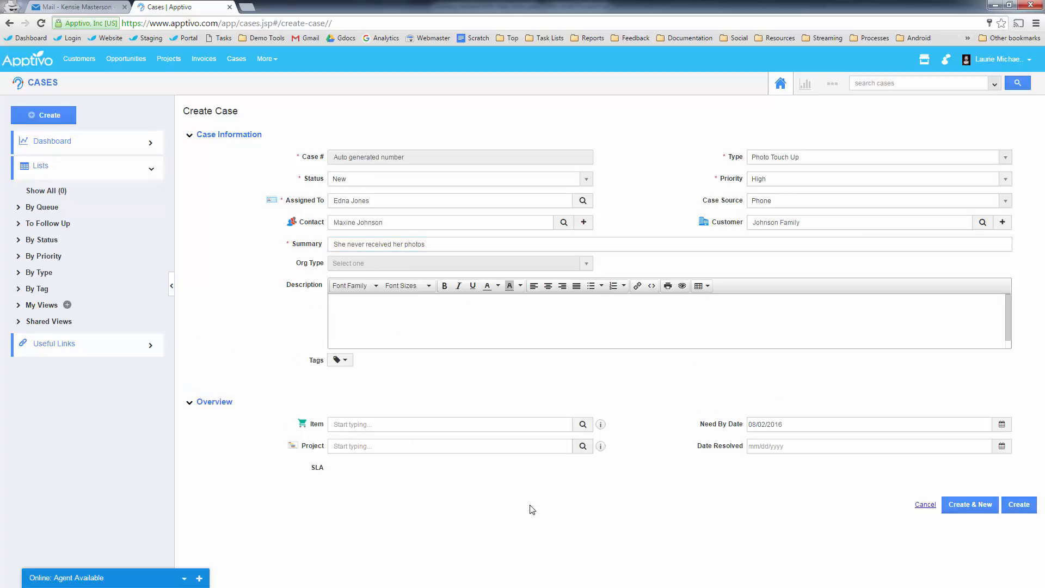
click(1016, 507)
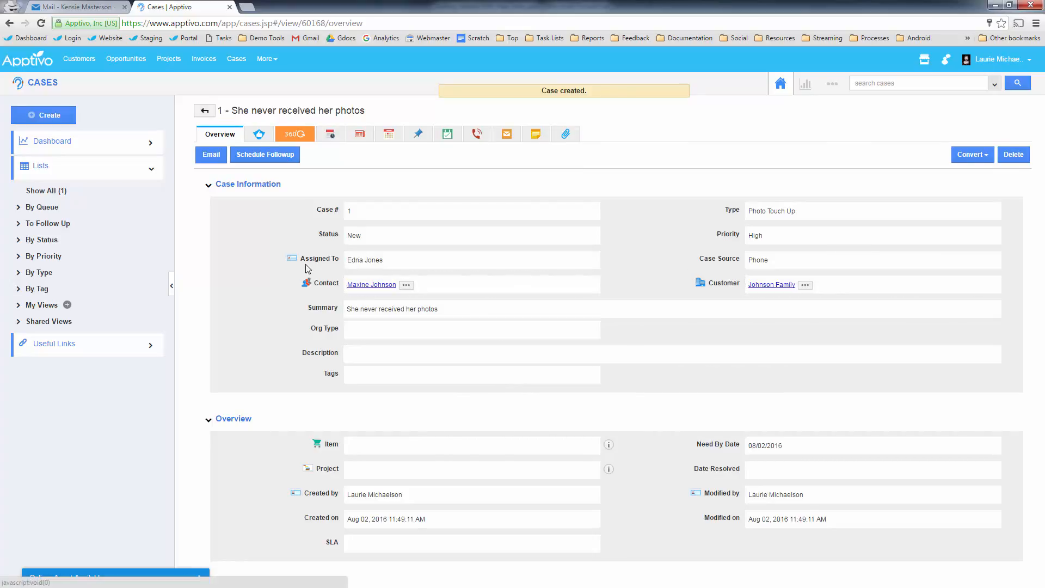
- Preview the case's linked contact and customer, then open the customer's full record
click(379, 288)
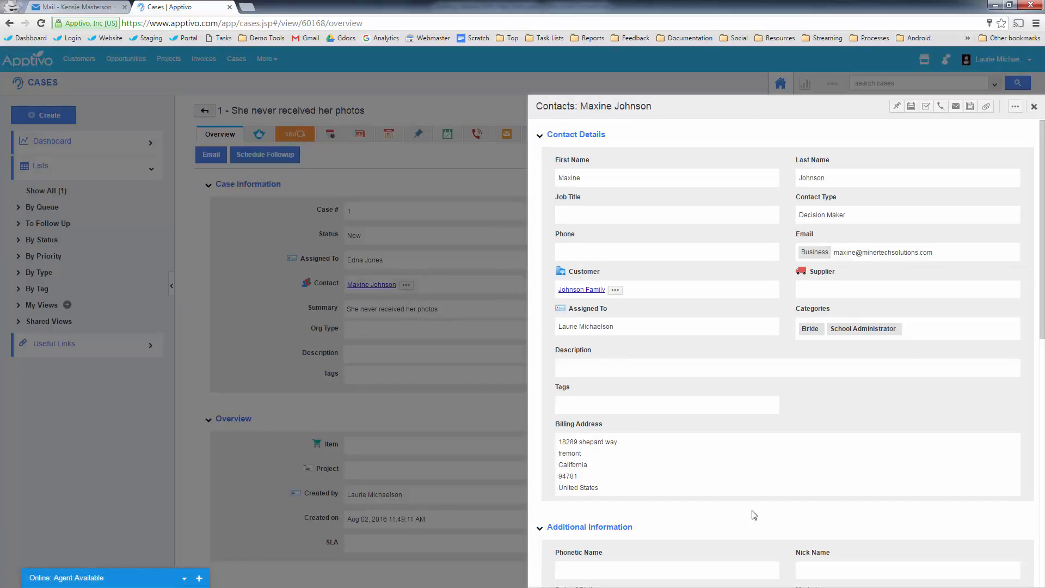
click(1034, 108)
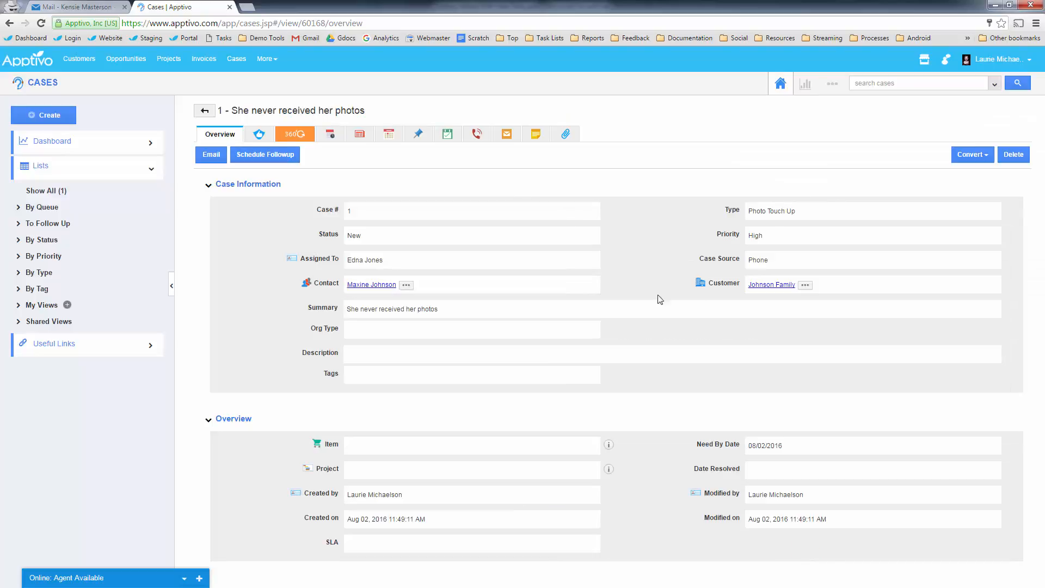
click(776, 285)
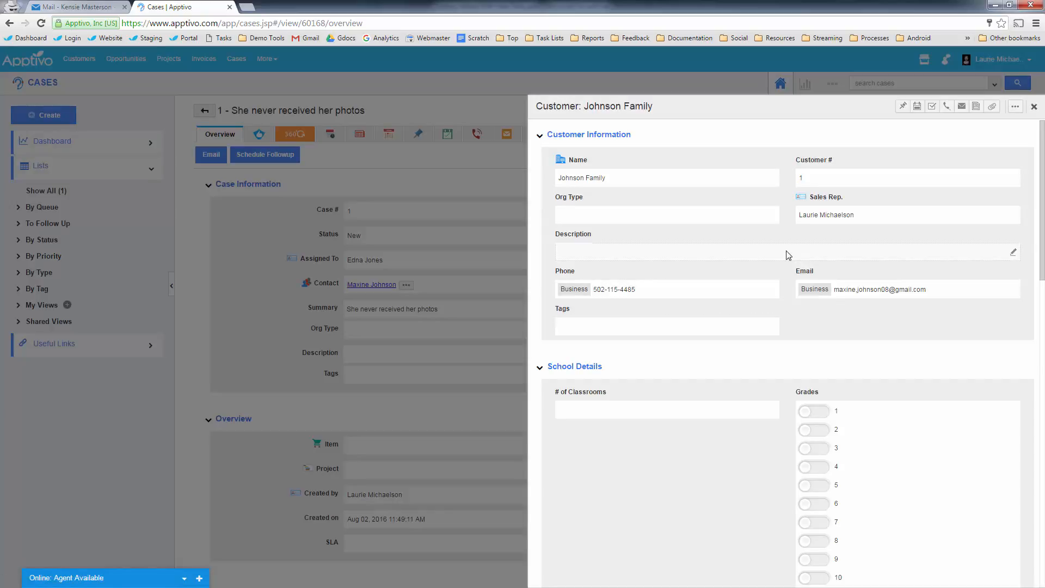
click(1034, 108)
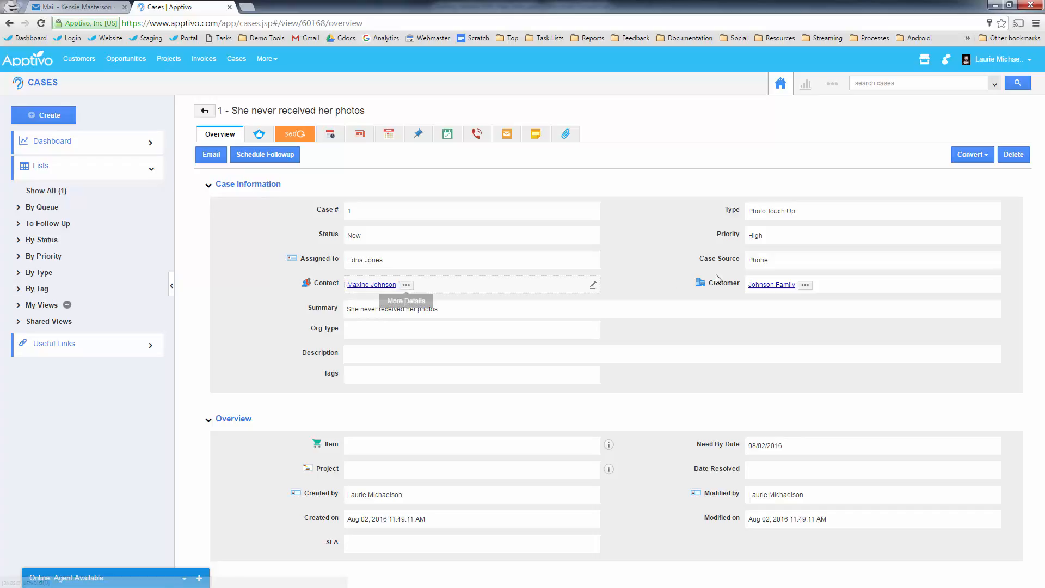
click(806, 286)
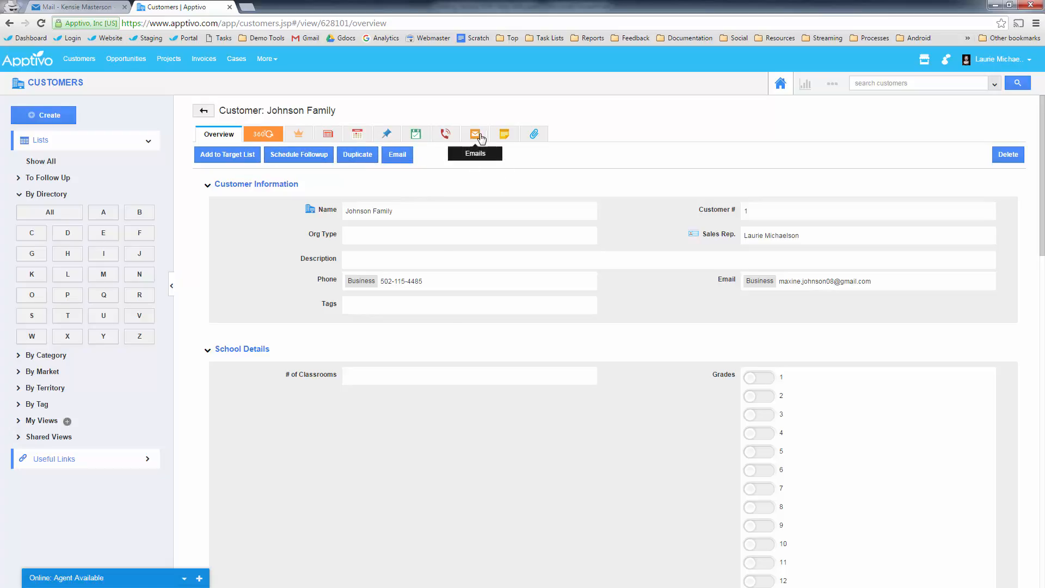
- Show the customer's news feed and scroll through its case, invoice, payment and contact activity
click(325, 139)
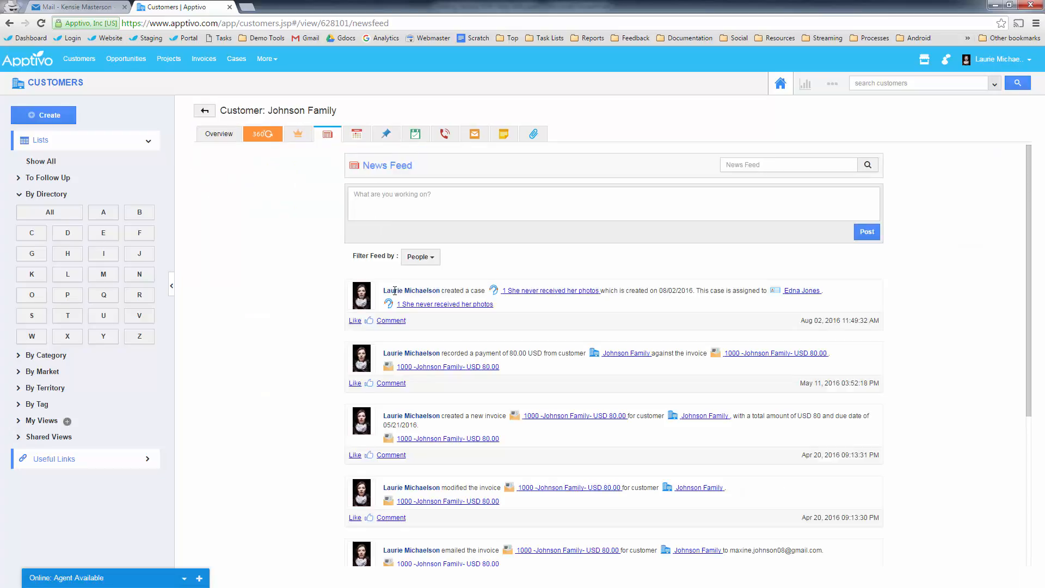
scroll(511, 348, down, 1)
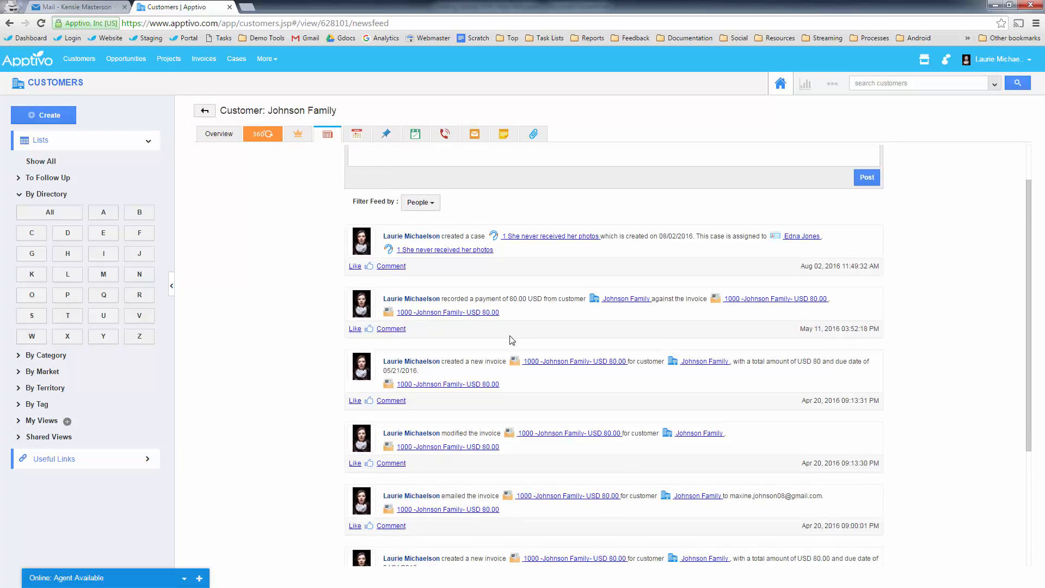
scroll(512, 343, down, 3)
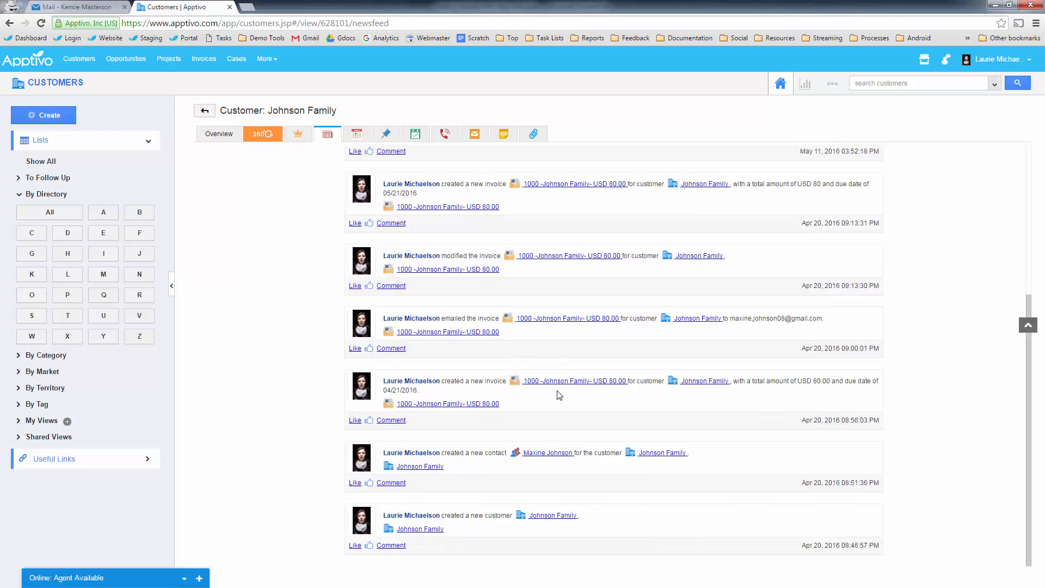
scroll(550, 413, up, 4)
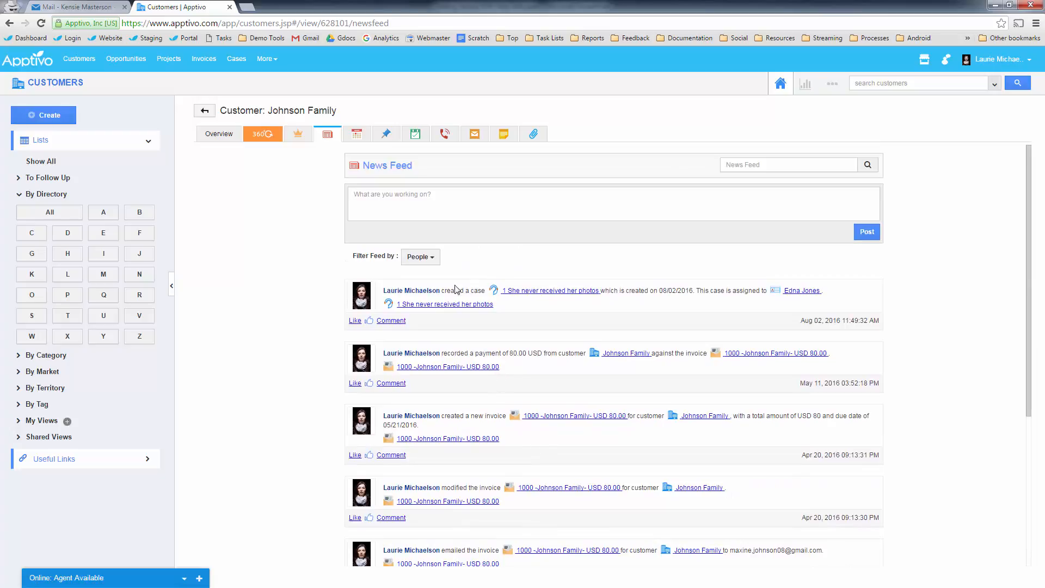
scroll(436, 239, down, 4)
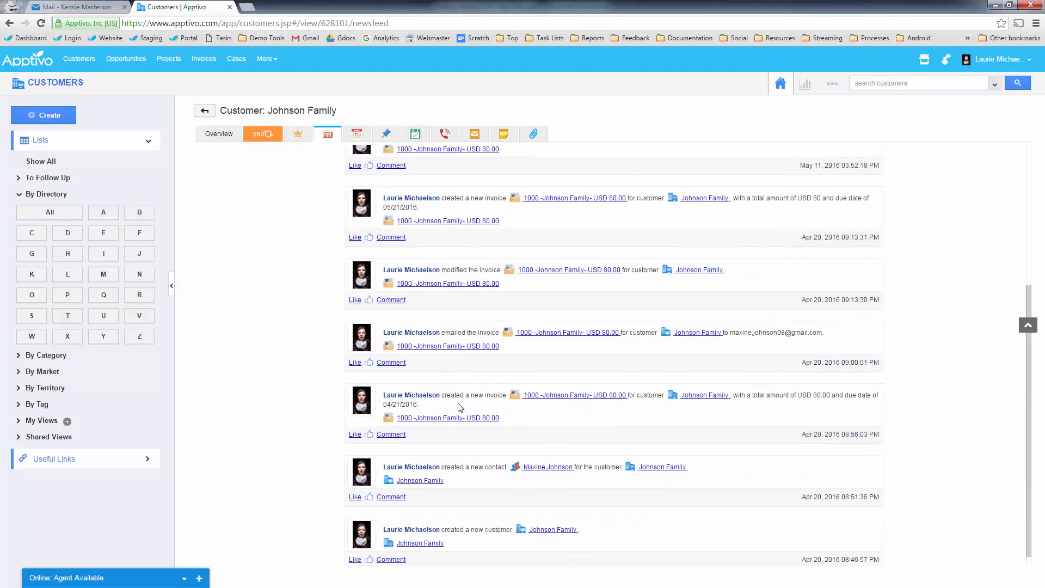
scroll(460, 408, up, 5)
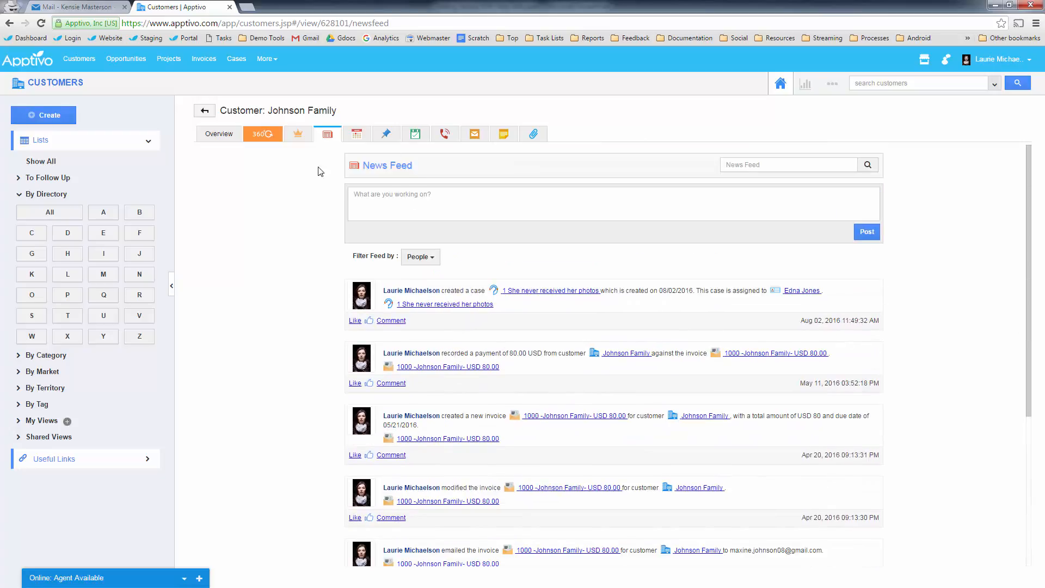
- List the customer's related cases in its 360° View, showing 'She never received her photos'
click(269, 136)
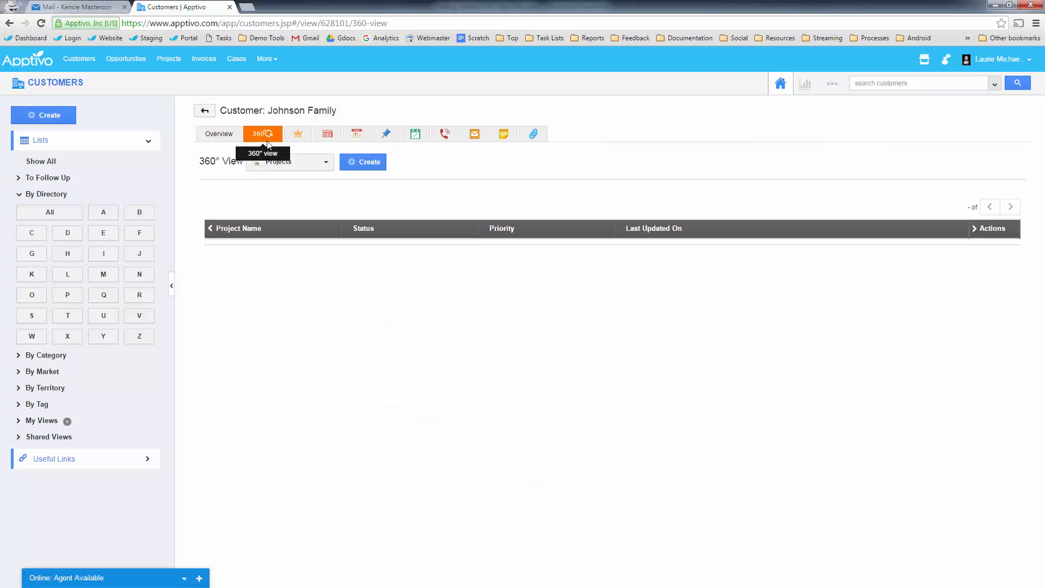
click(279, 168)
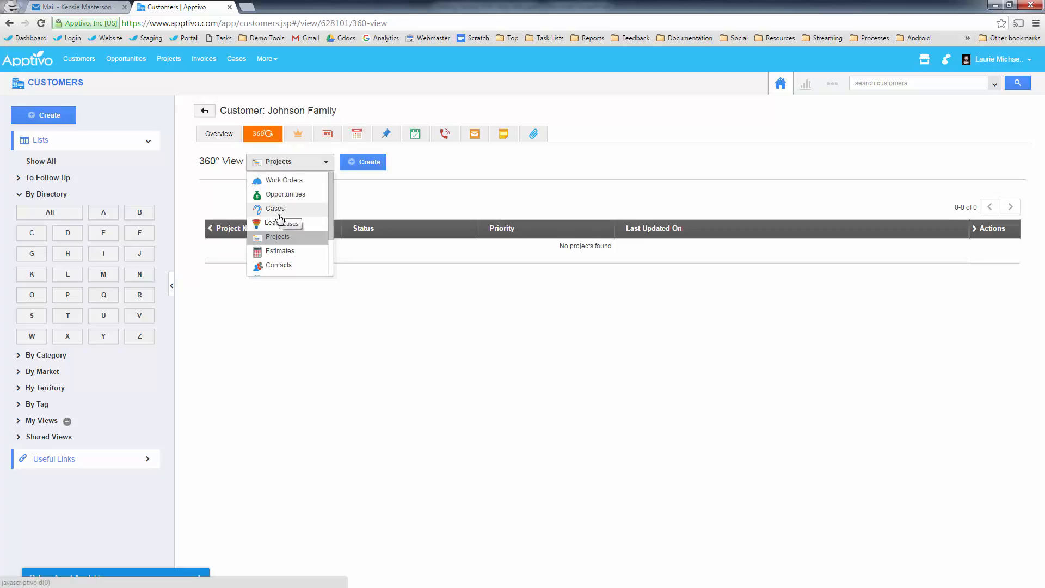
scroll(279, 224, down, 1)
scroll(279, 223, down, 1)
scroll(275, 218, up, 3)
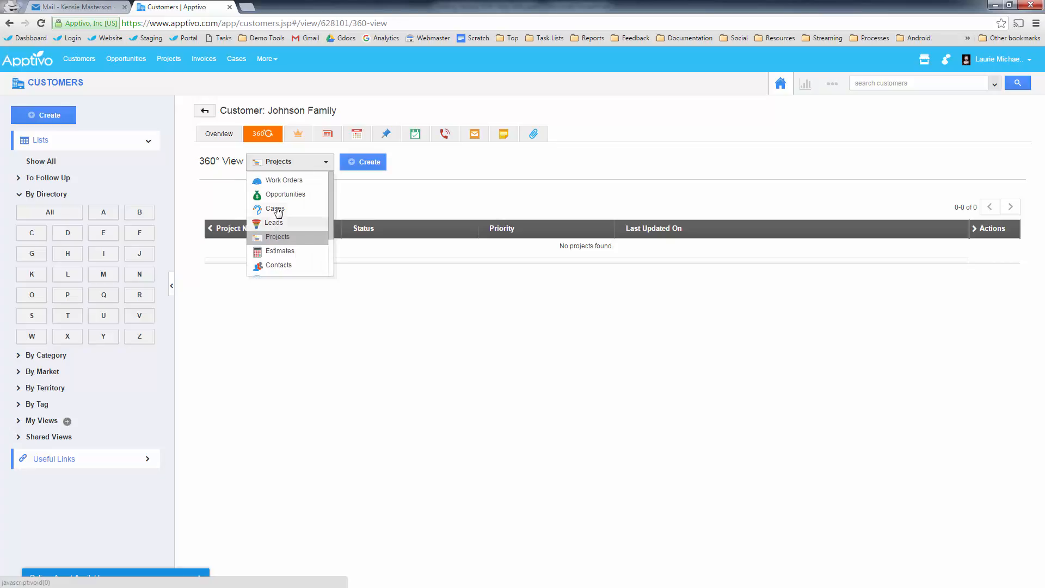
click(272, 208)
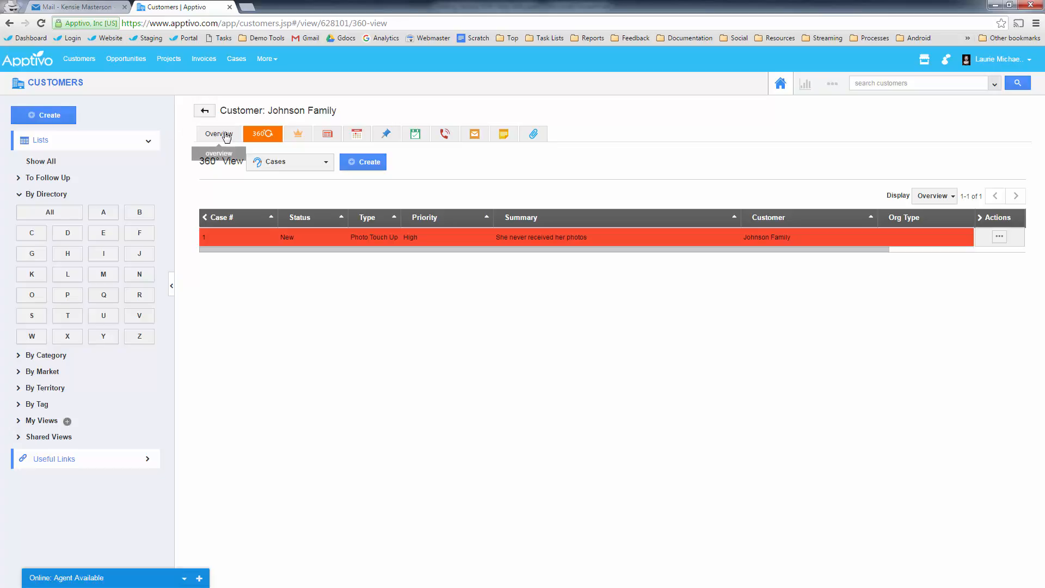
- Go to the Contacts app through More > CRM
click(273, 62)
mouse_move(297, 161)
click(377, 185)
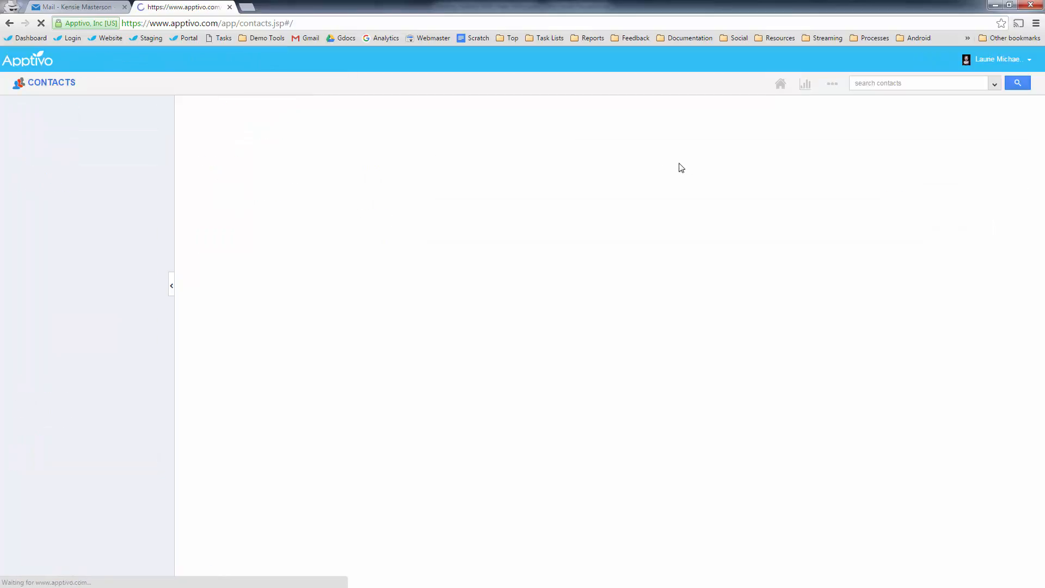
- Open the customer's contact, review its related cases and news feed, then return to Overview
click(873, 83)
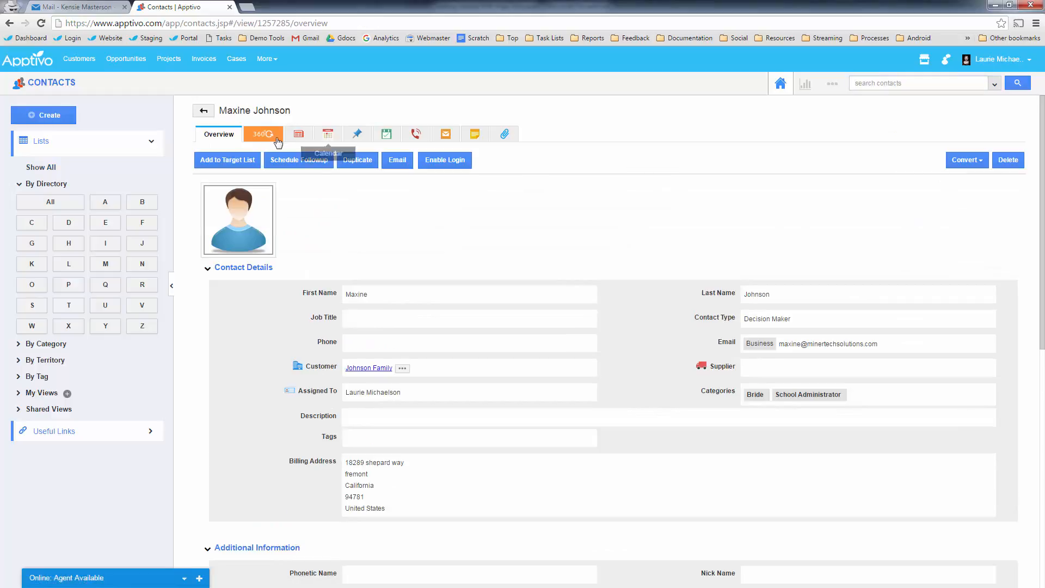
click(267, 137)
click(242, 189)
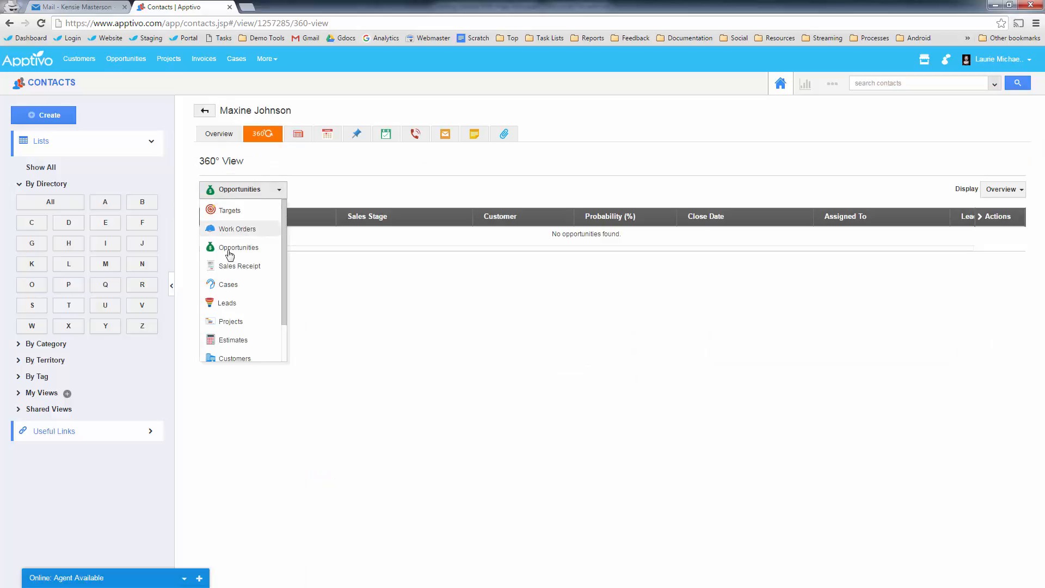
click(230, 286)
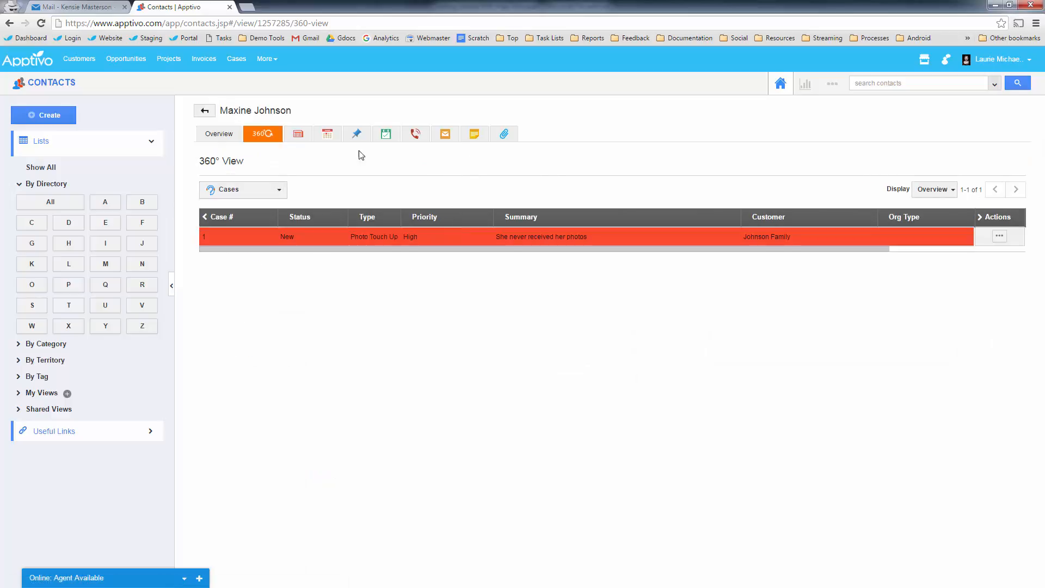
click(298, 135)
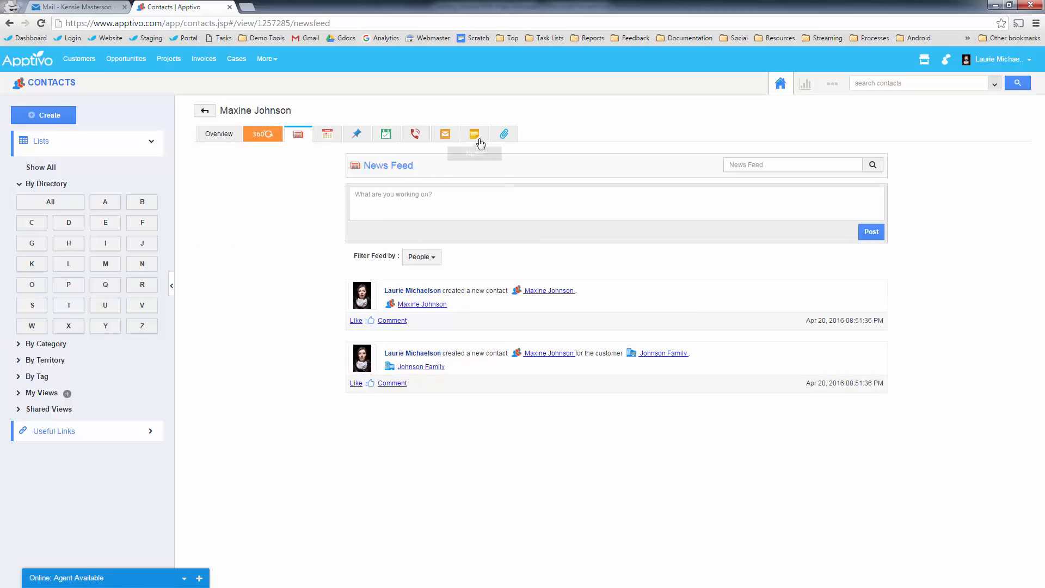
click(218, 134)
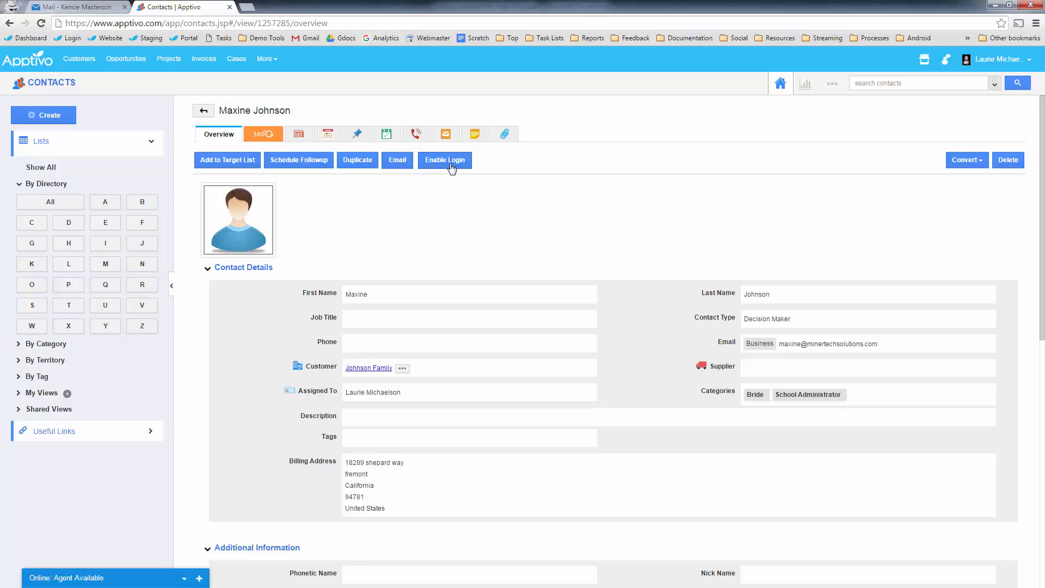
- Open Contacts Security > Actions settings and show the privilege choices for Enable Login
click(832, 83)
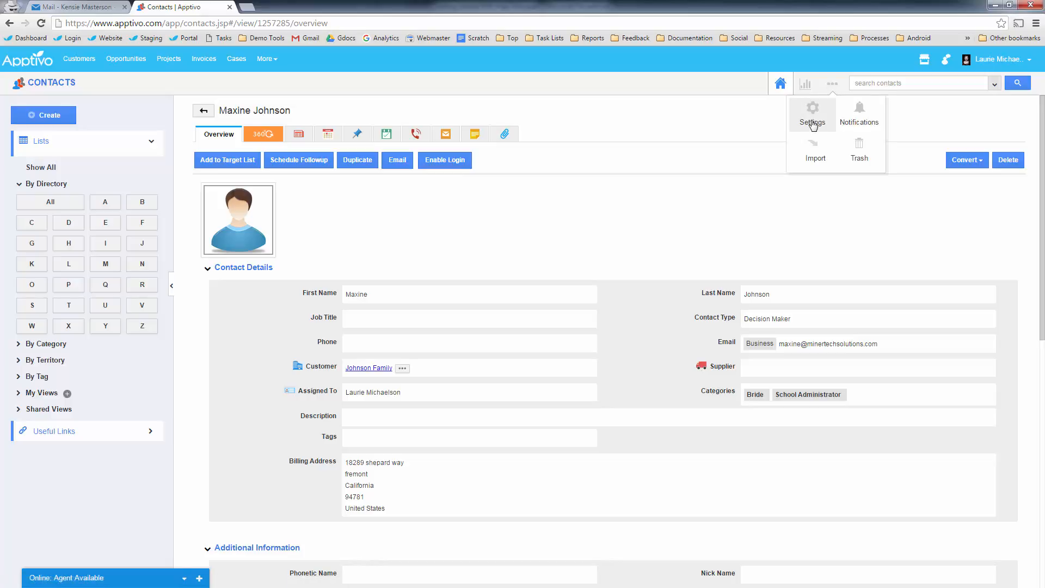
click(813, 123)
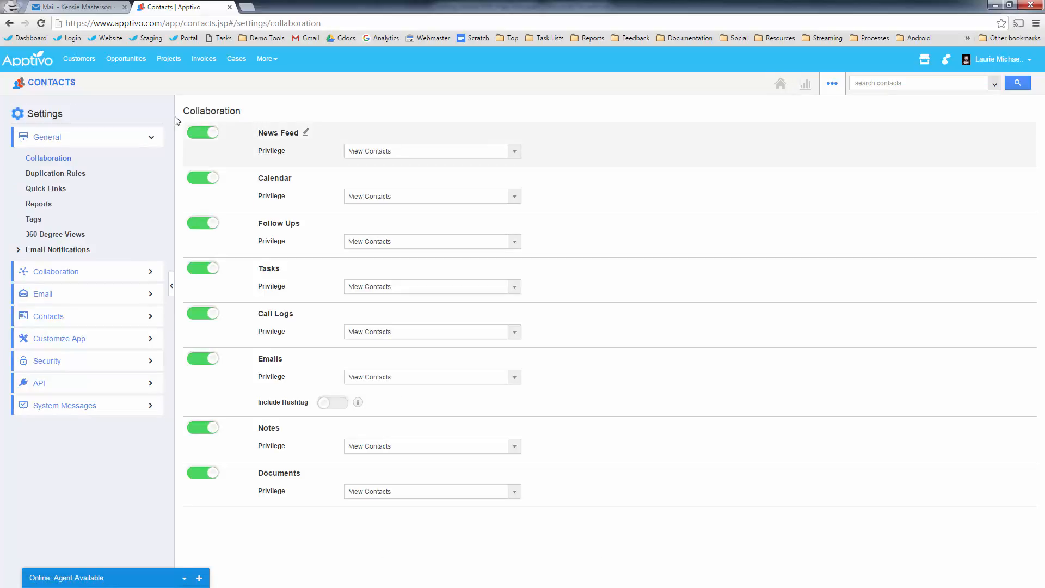
click(61, 363)
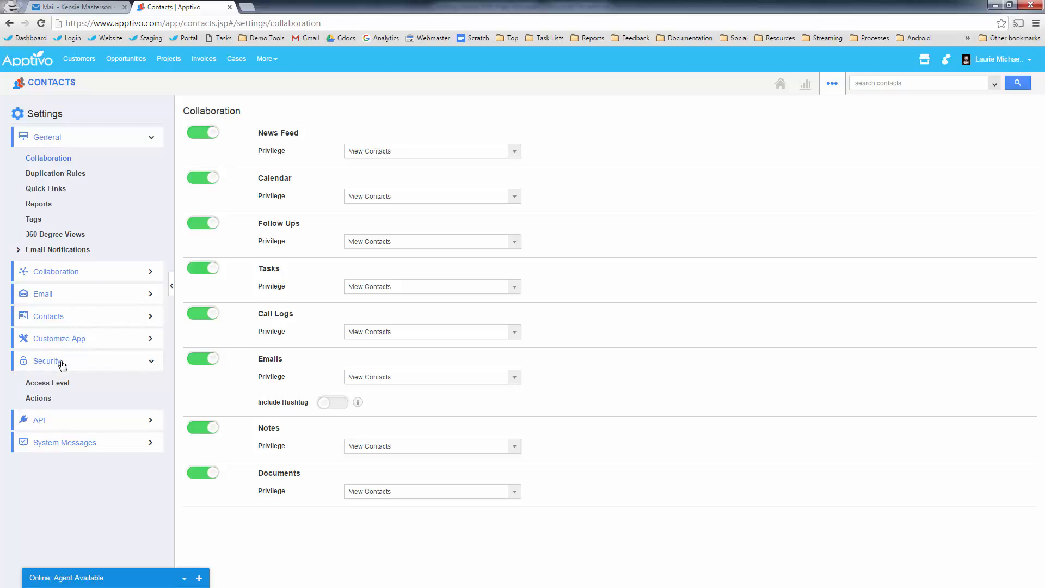
click(47, 400)
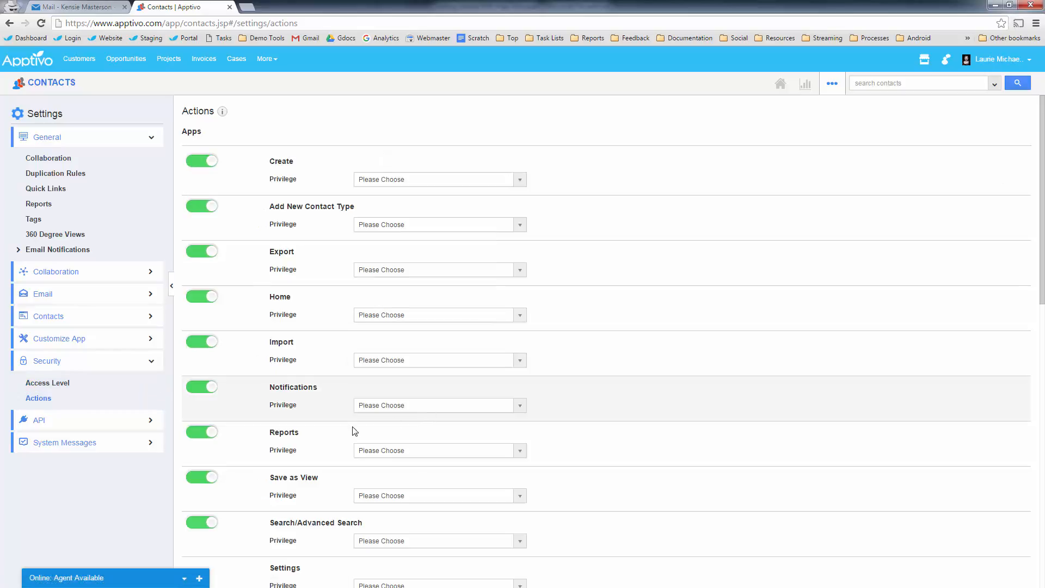
scroll(320, 428, down, 8)
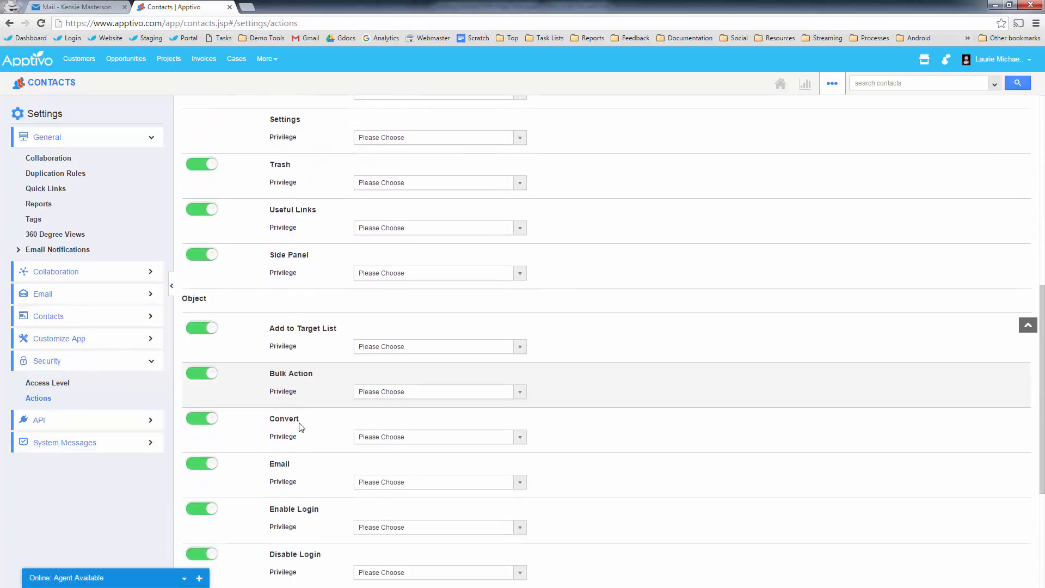
scroll(301, 428, down, 4)
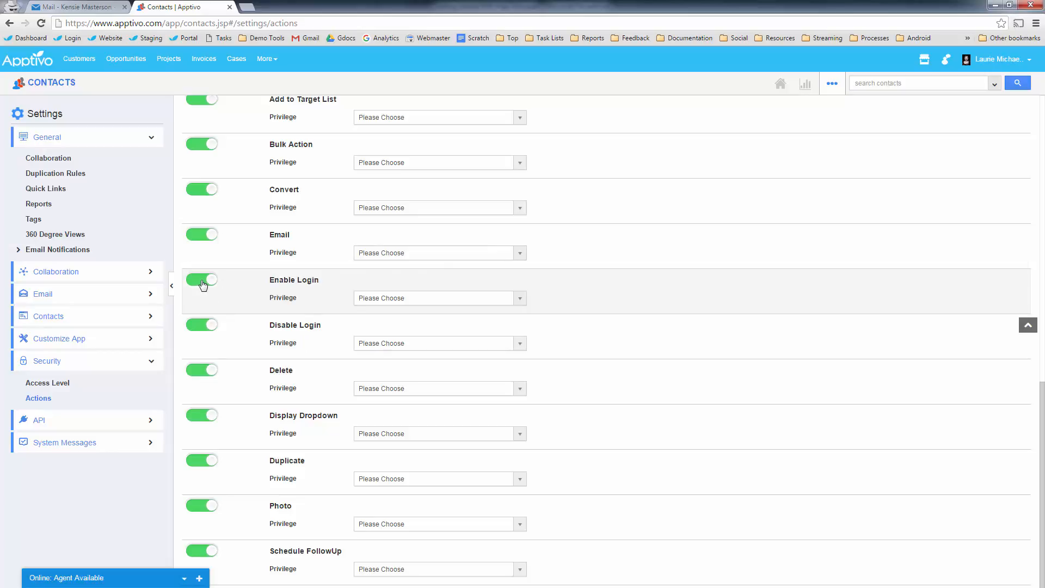
click(369, 301)
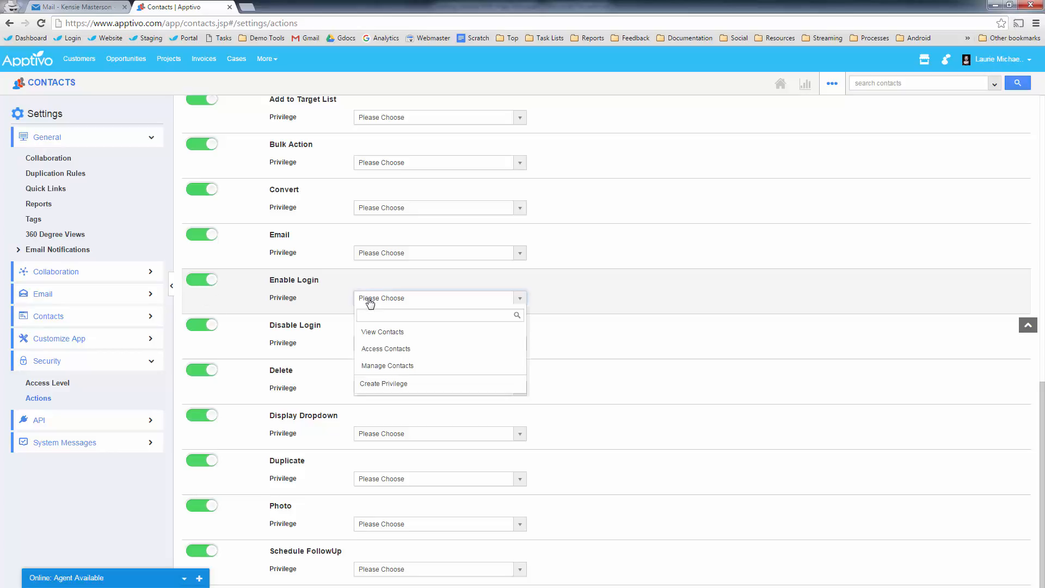
- Create an 'Enable Portal Access' privilege and assign it to Disable Login
click(385, 384)
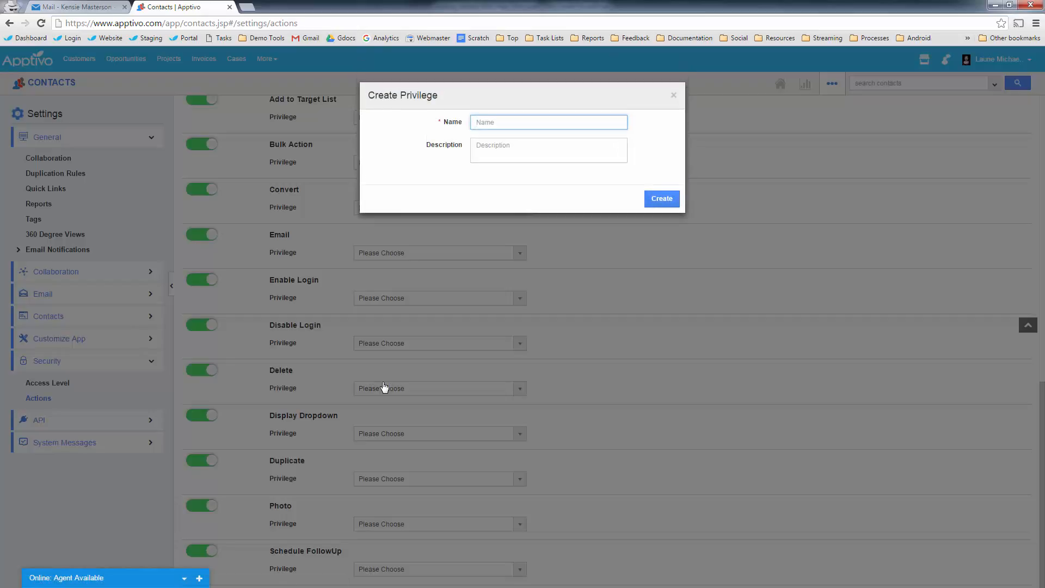
text(Enable Portal Access)
click(662, 199)
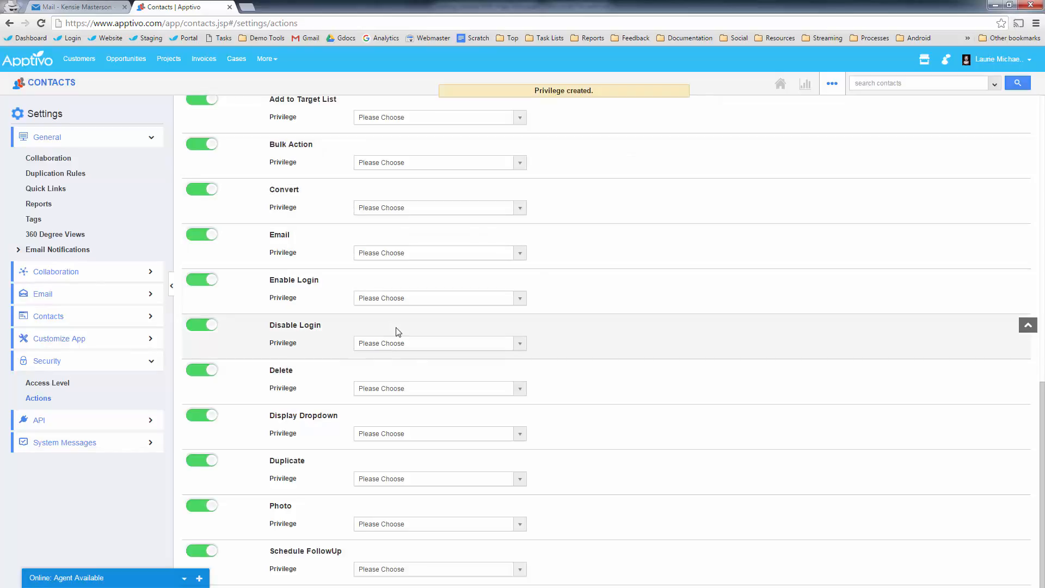
click(386, 344)
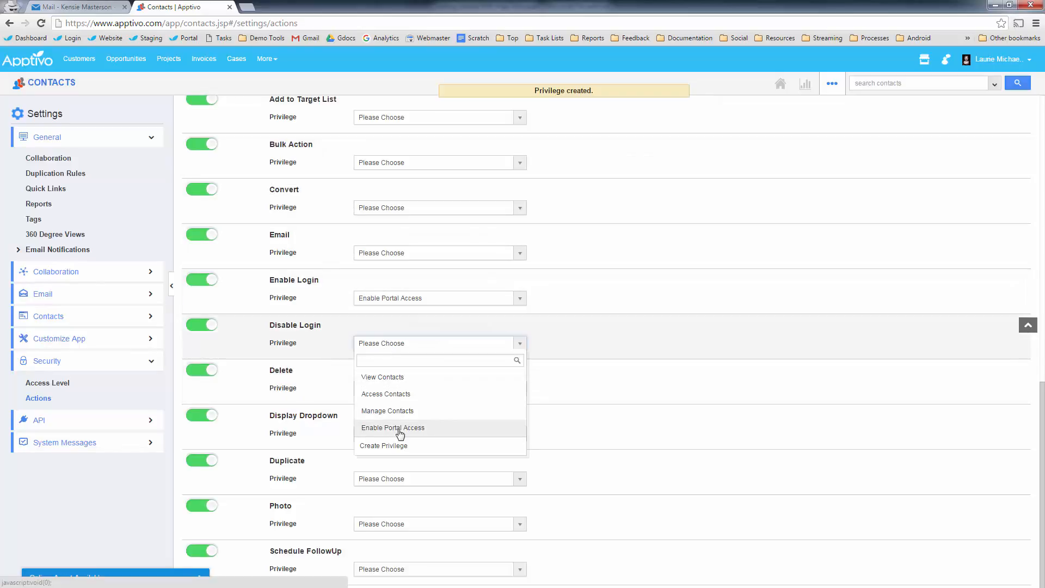
click(398, 428)
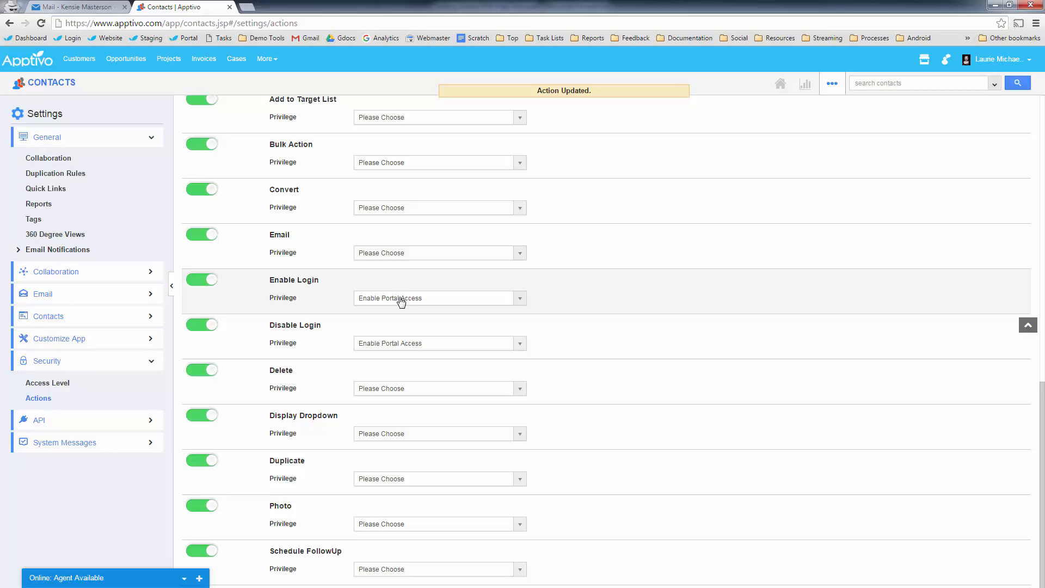
- Require Manage Contacts for both Enable Login and Disable Login, then return to the contact overview
click(401, 299)
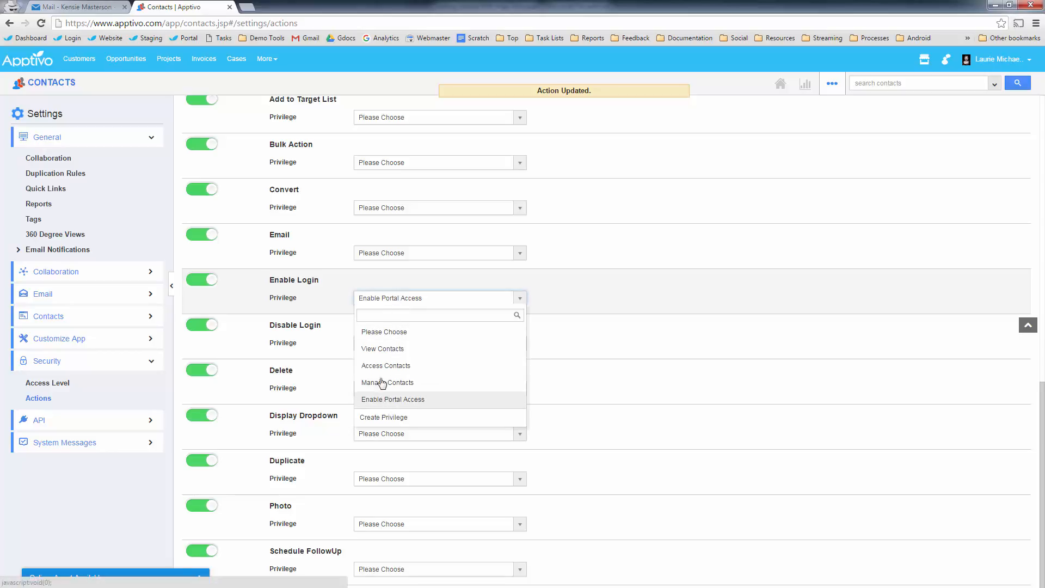
click(385, 330)
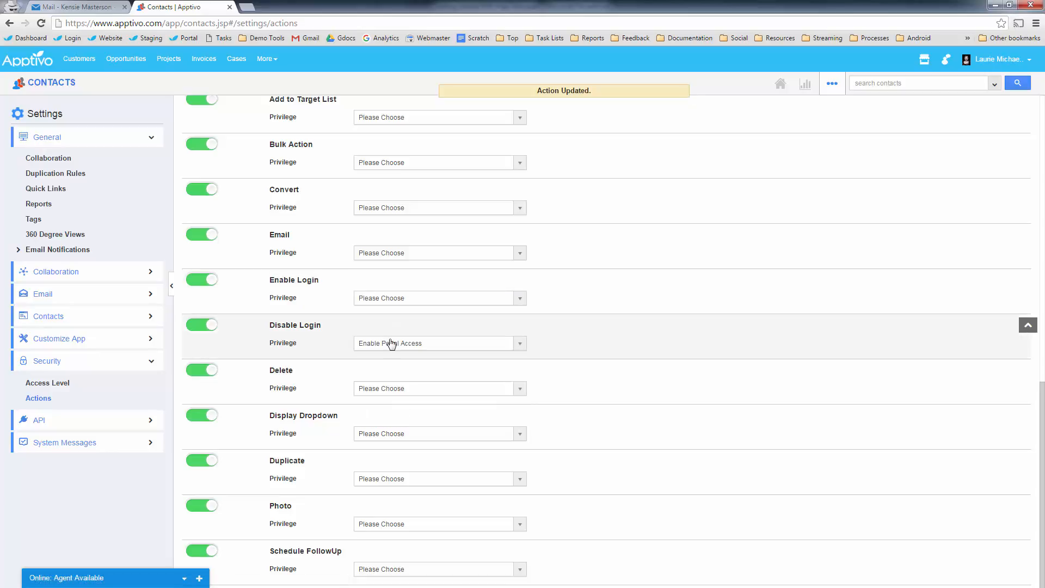
click(388, 299)
click(398, 365)
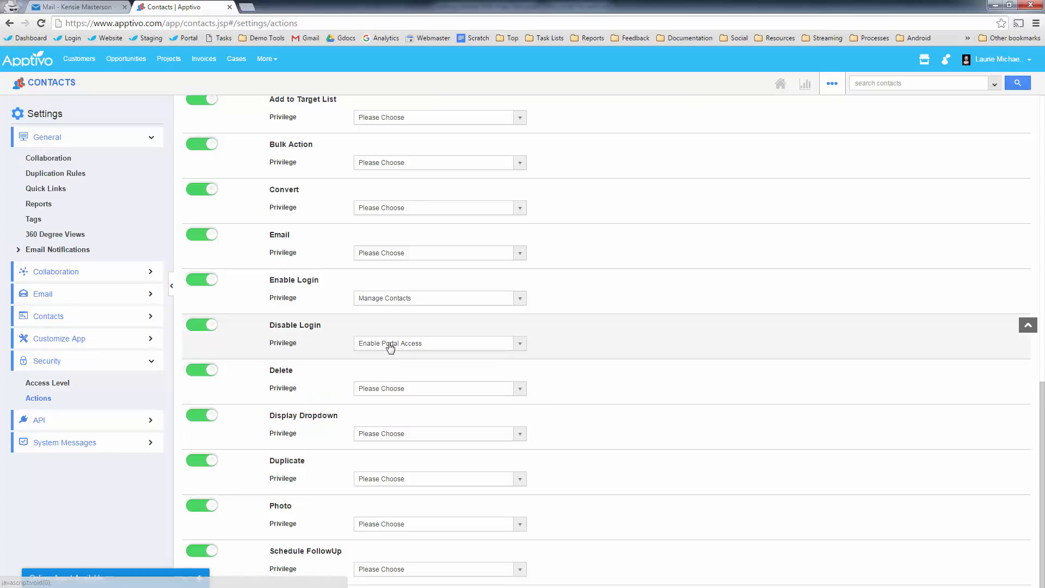
click(387, 344)
click(392, 429)
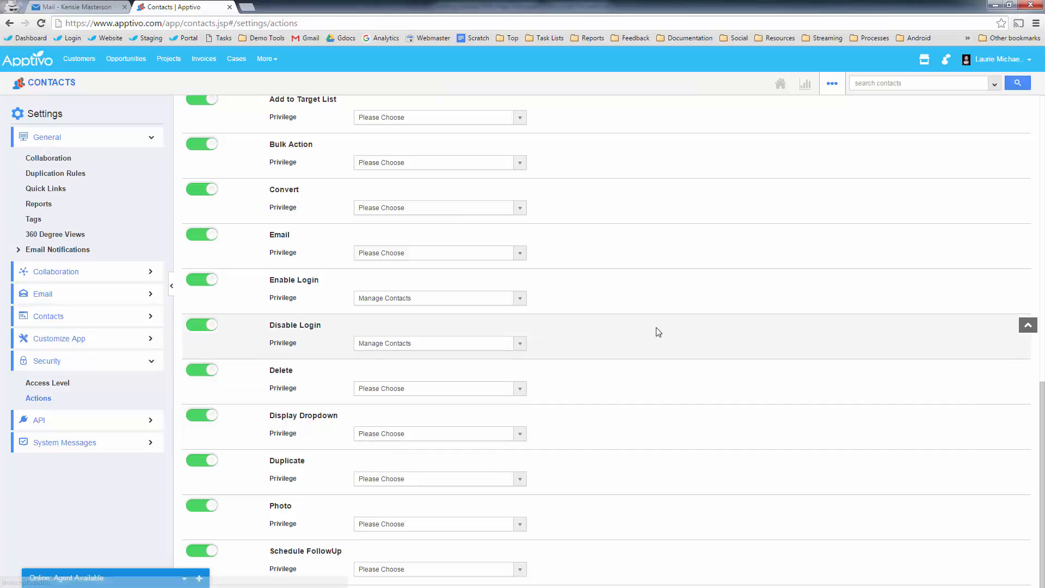
click(10, 23)
click(10, 23)
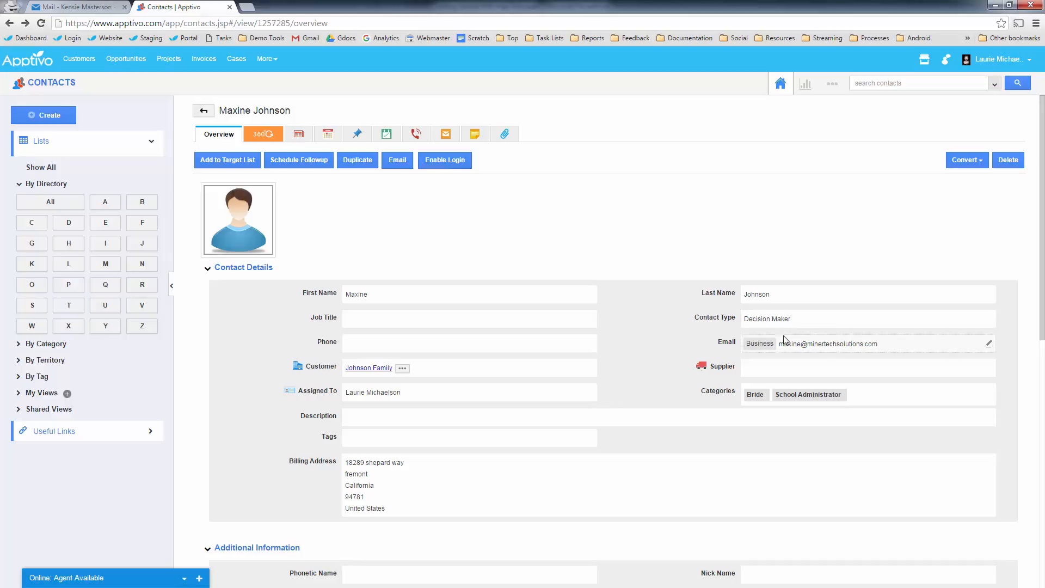
- Open Tustin High School's customer record and start a new contact from its Contacts section
click(82, 65)
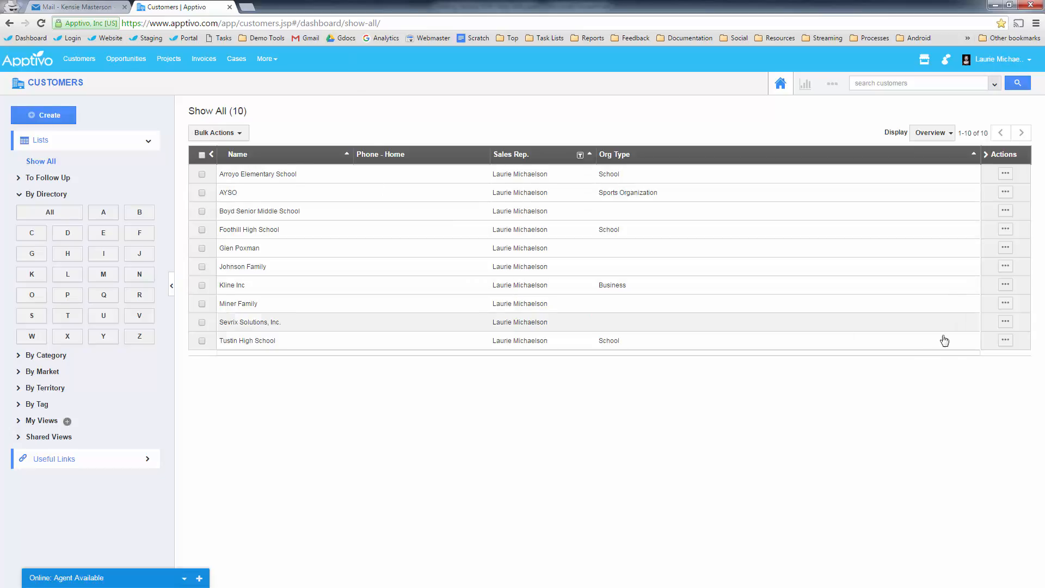
click(1006, 341)
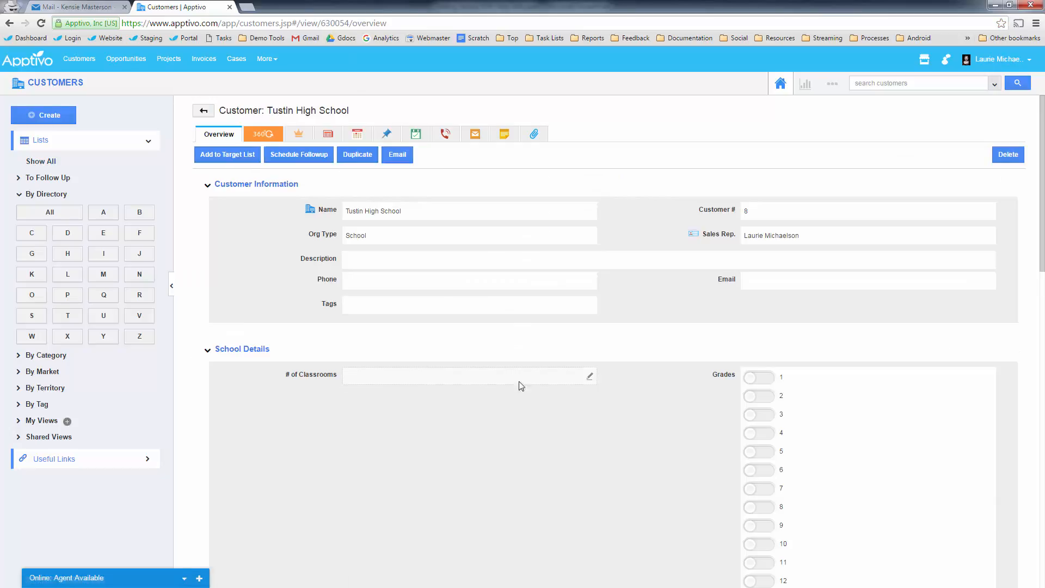
scroll(598, 456, down, 13)
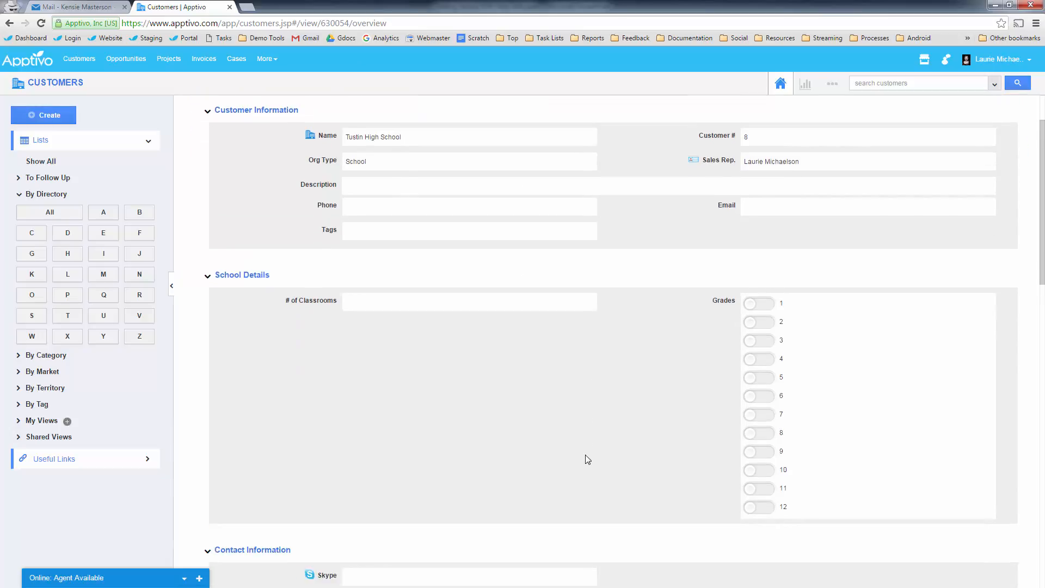
scroll(326, 427, down, 5)
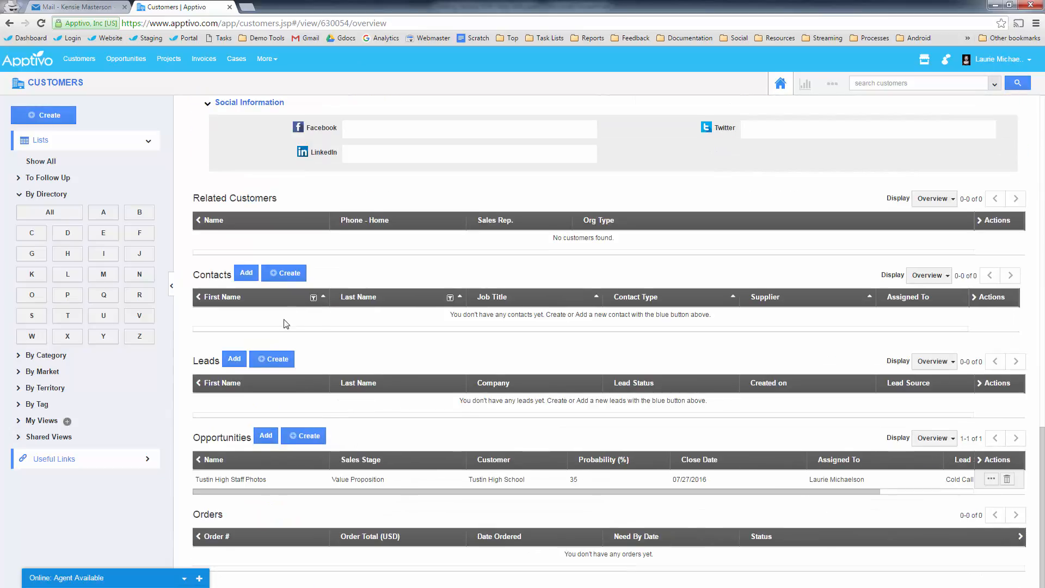
click(287, 276)
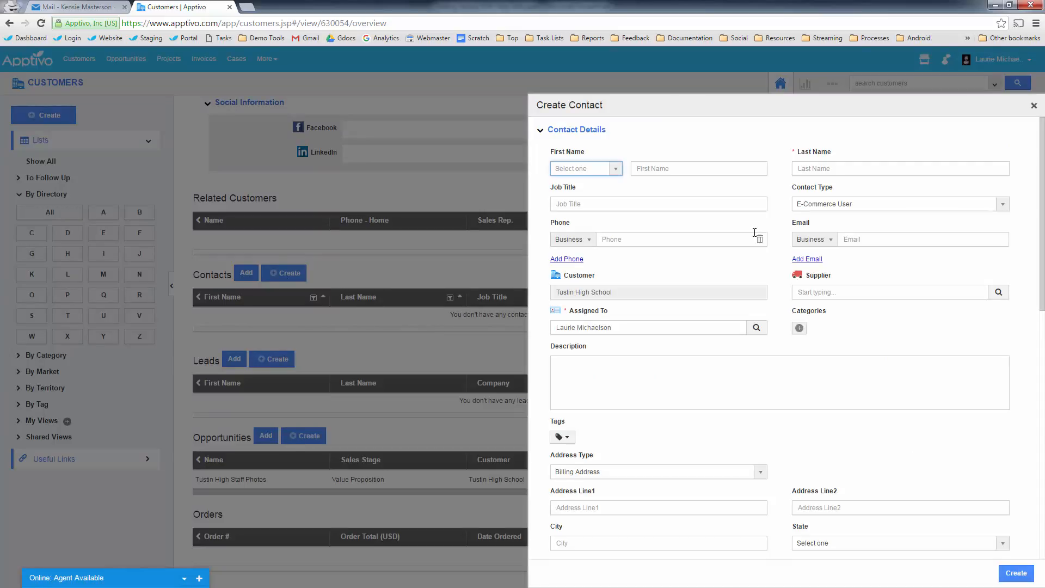
- Enter the contact's first and last name and the School Administrator job title
click(667, 167)
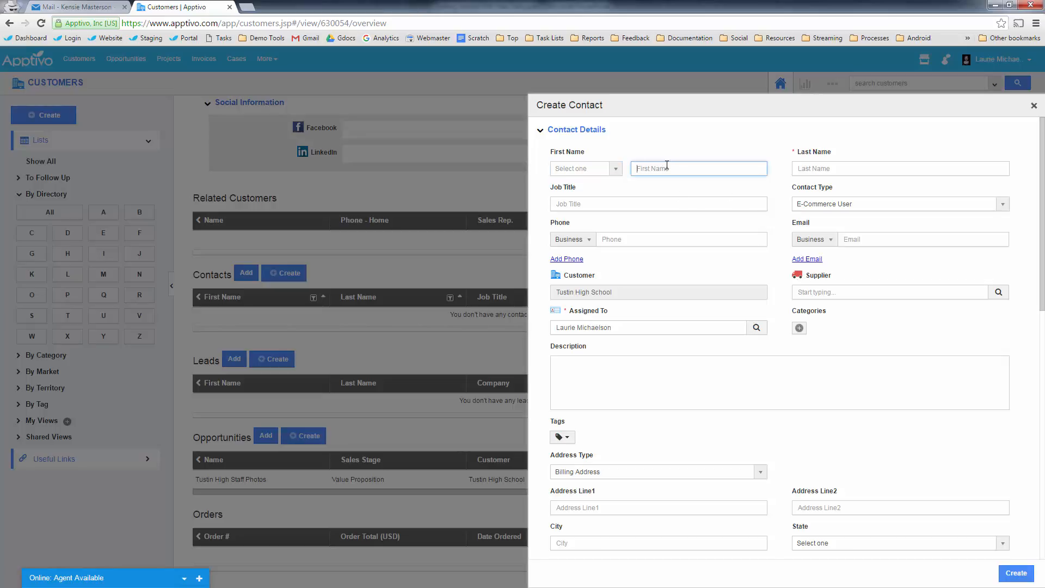
text(Kensie)
key(Tab)
text(M)
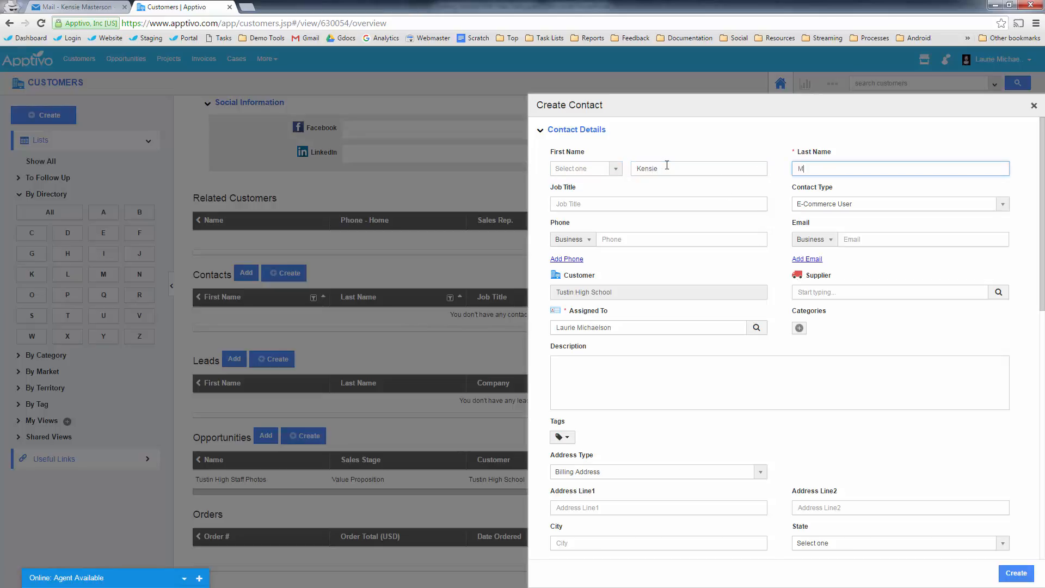
click(599, 203)
text(Scjhool Administrator)
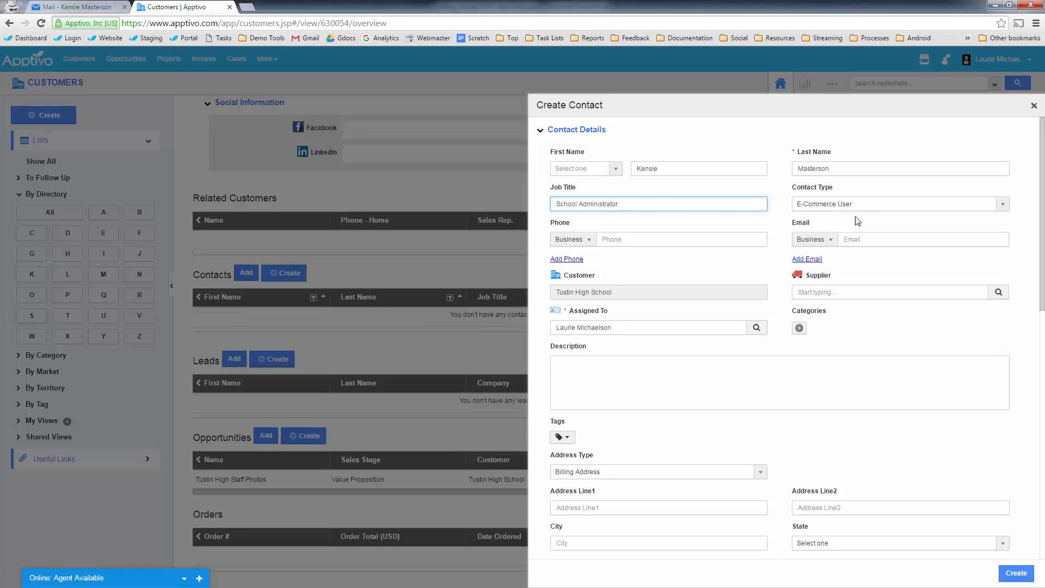
- Set contact type Administrator, add the business phone and pasted e-mail, and create the contact
click(863, 206)
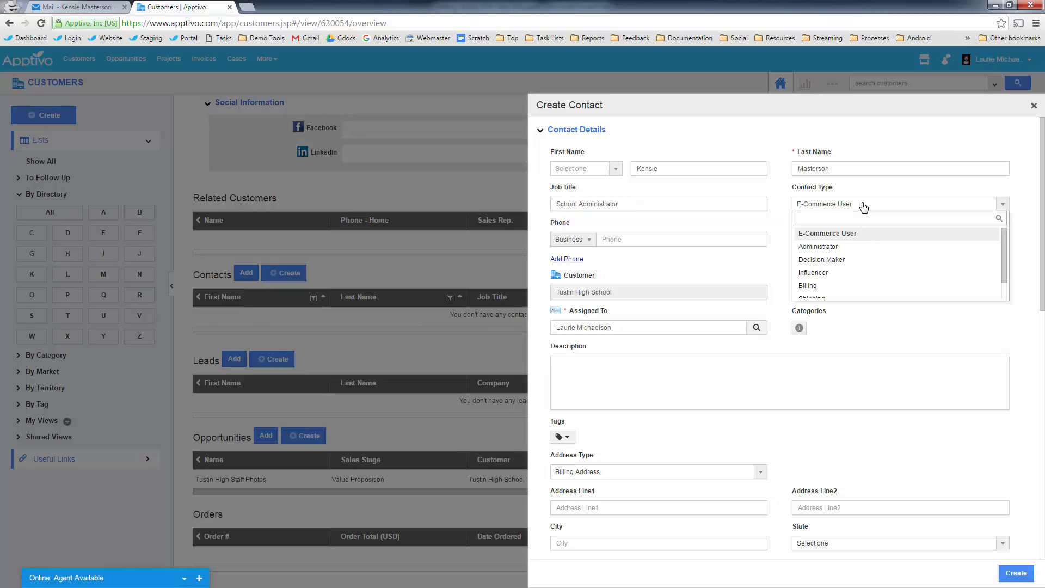
click(843, 246)
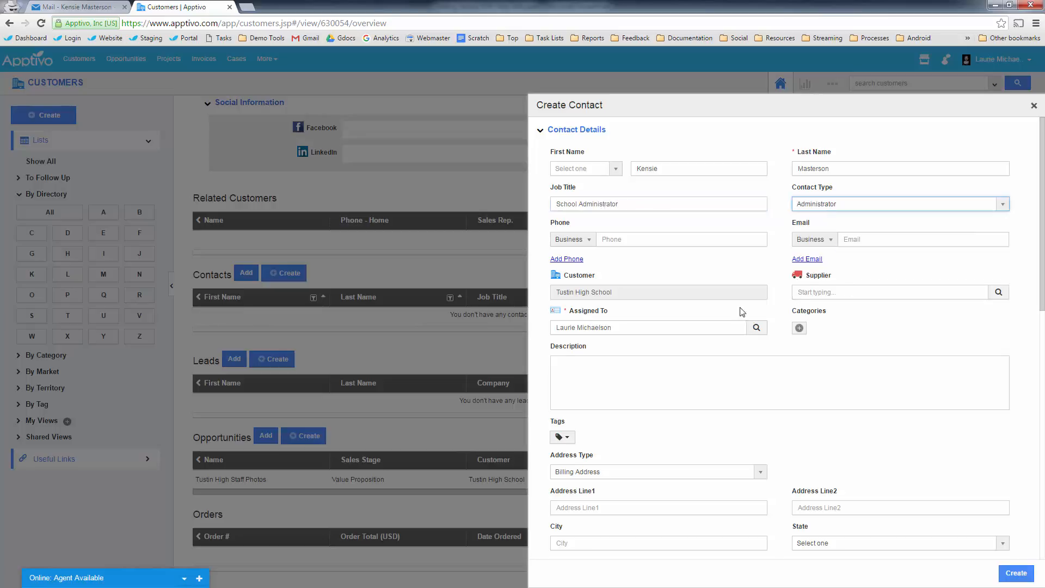
click(643, 238)
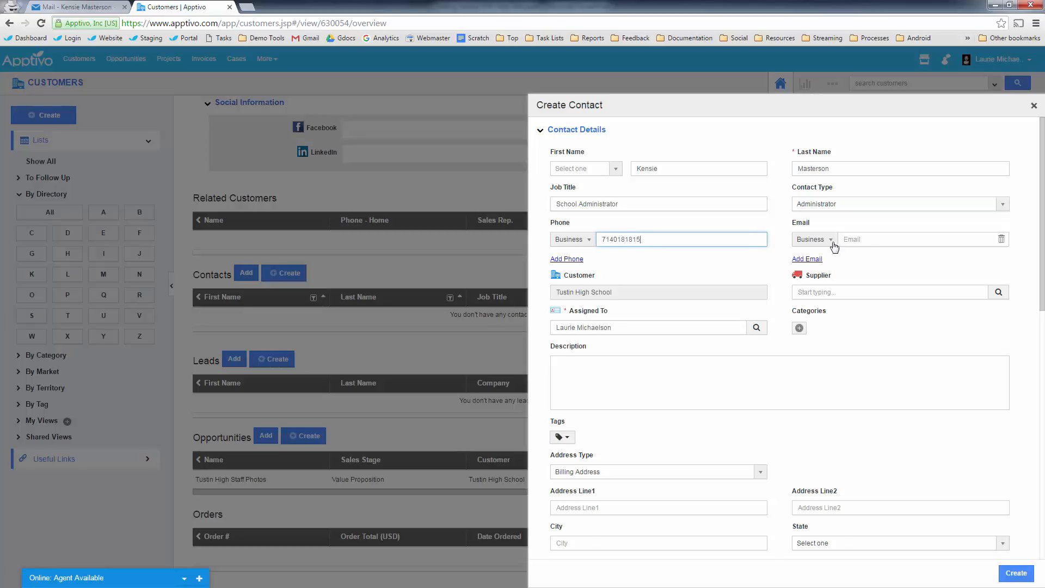
click(873, 242)
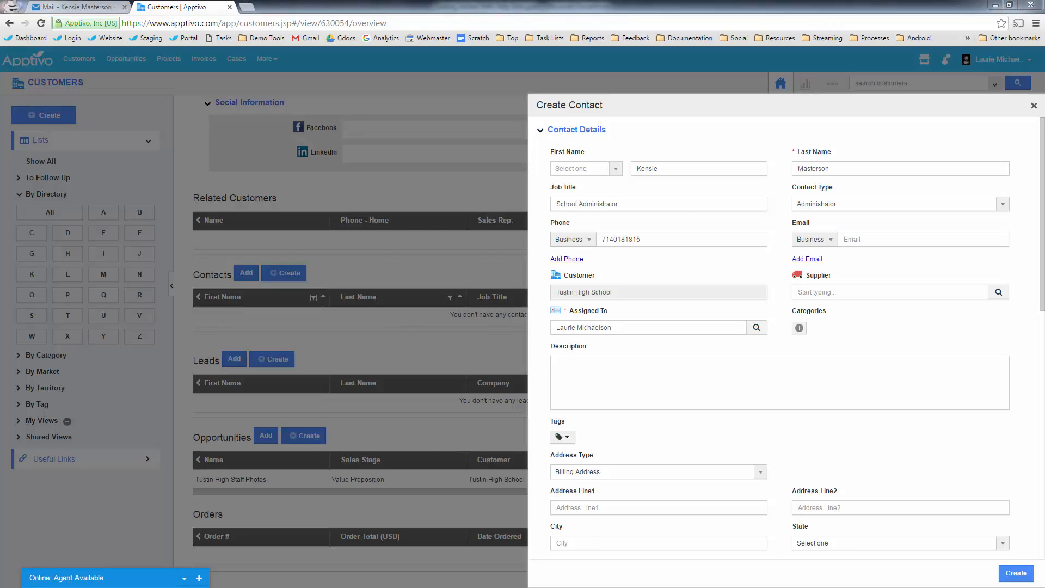
click(863, 234)
key(ctrl+v)
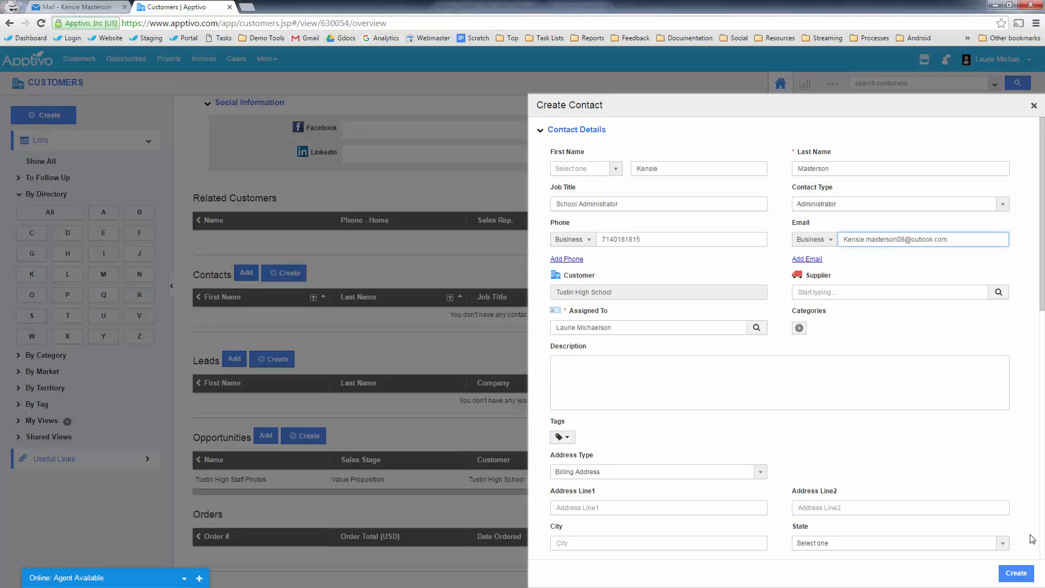
click(1014, 575)
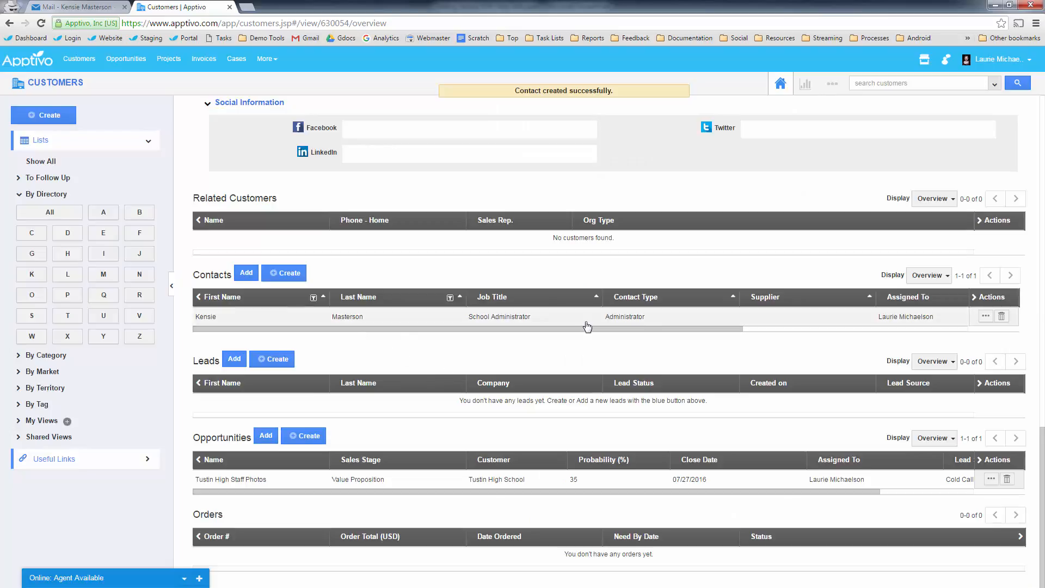
scroll(588, 330, up, 1)
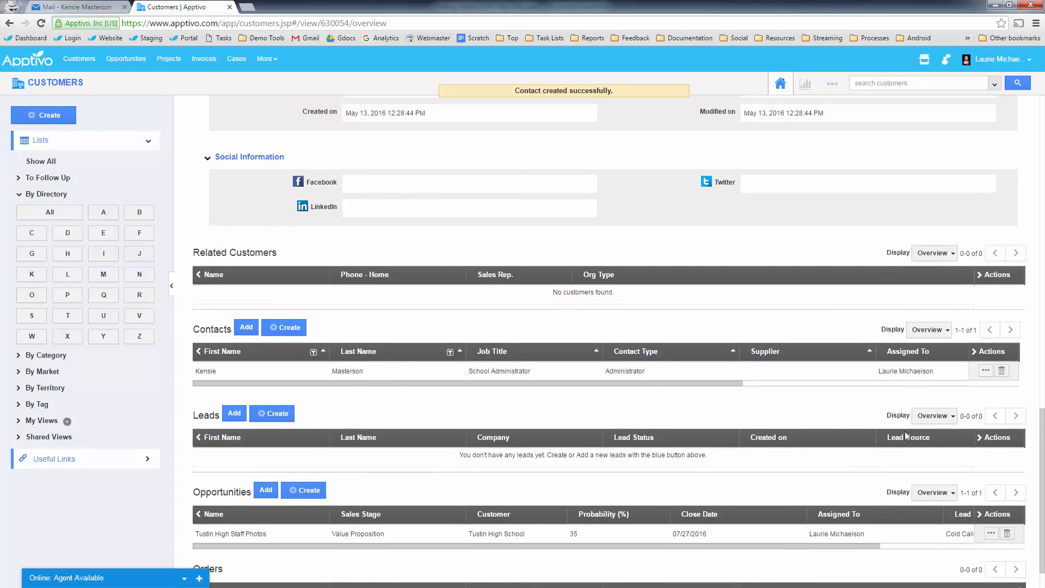
- Open the new School Administrator contact's details and enable their portal login
click(987, 370)
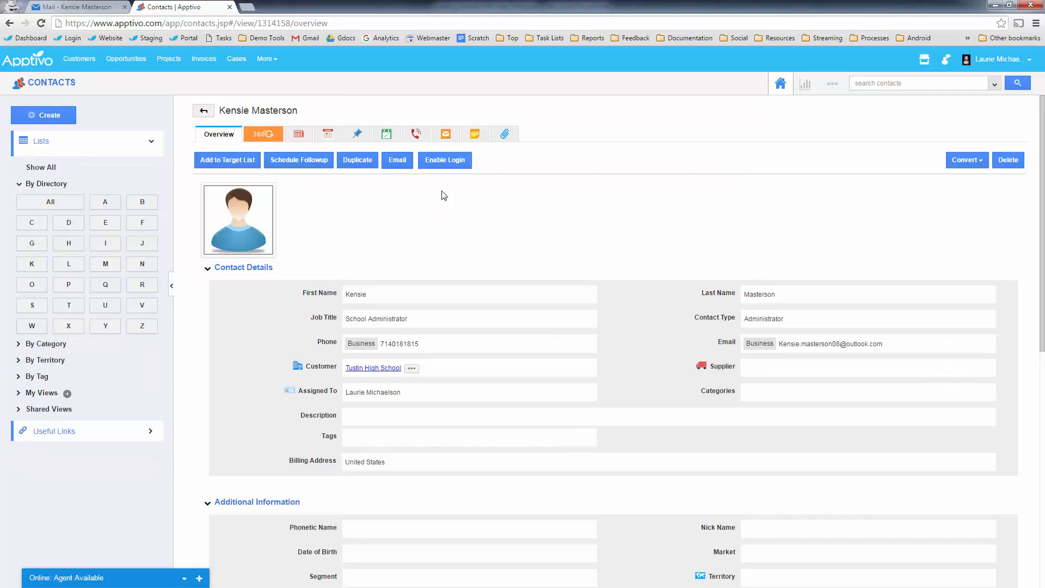
click(445, 162)
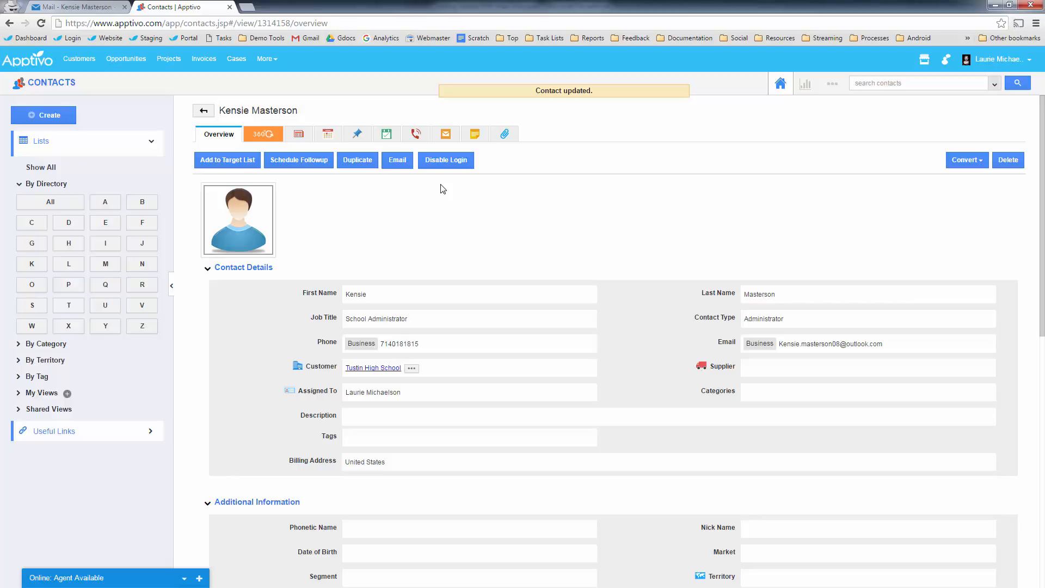
click(74, 8)
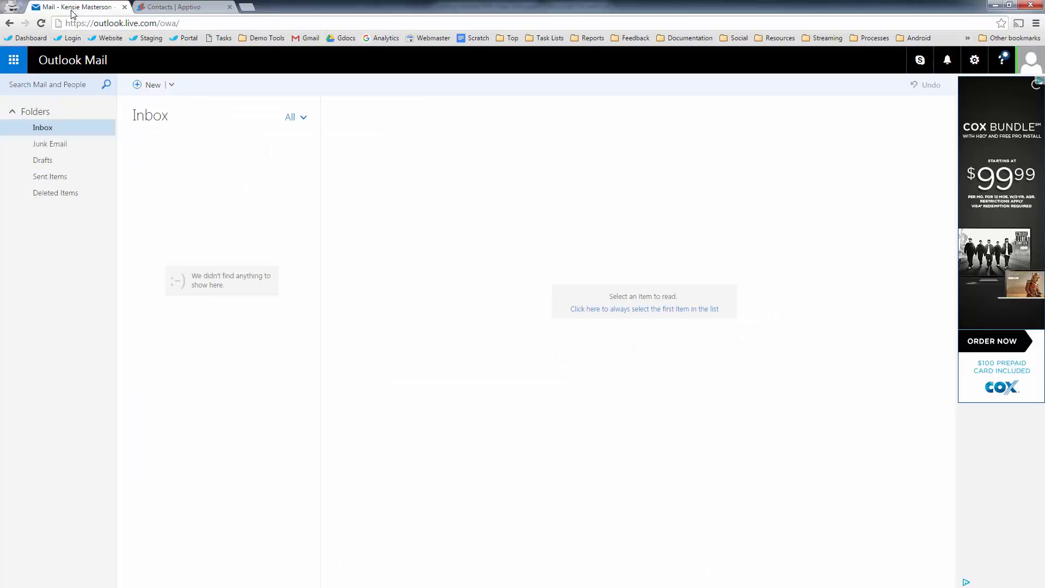
click(1031, 61)
click(175, 7)
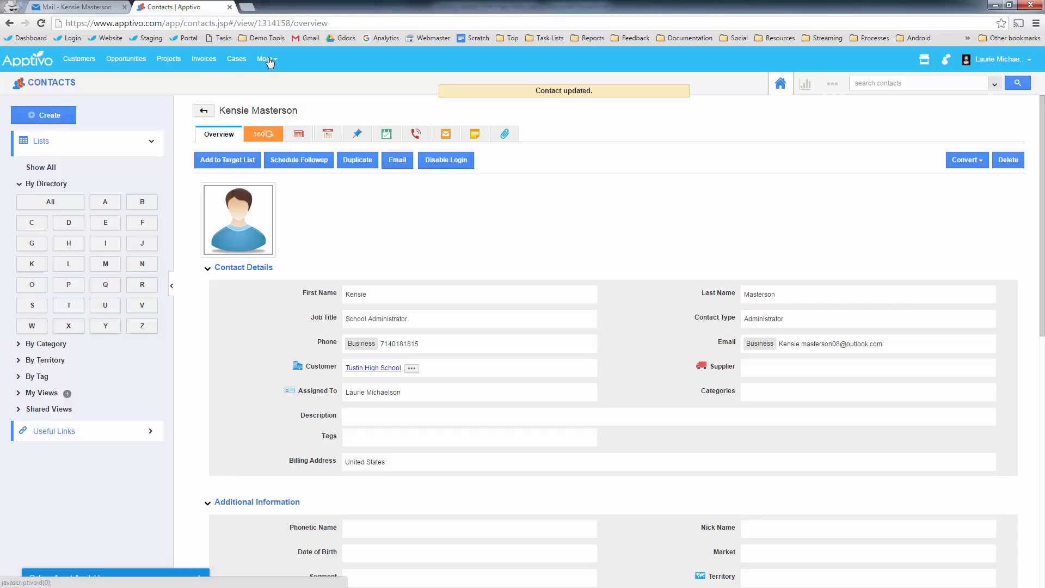
- Open the Customer Portal link from Cases settings' Interface > Portal URL in a new tab
click(236, 60)
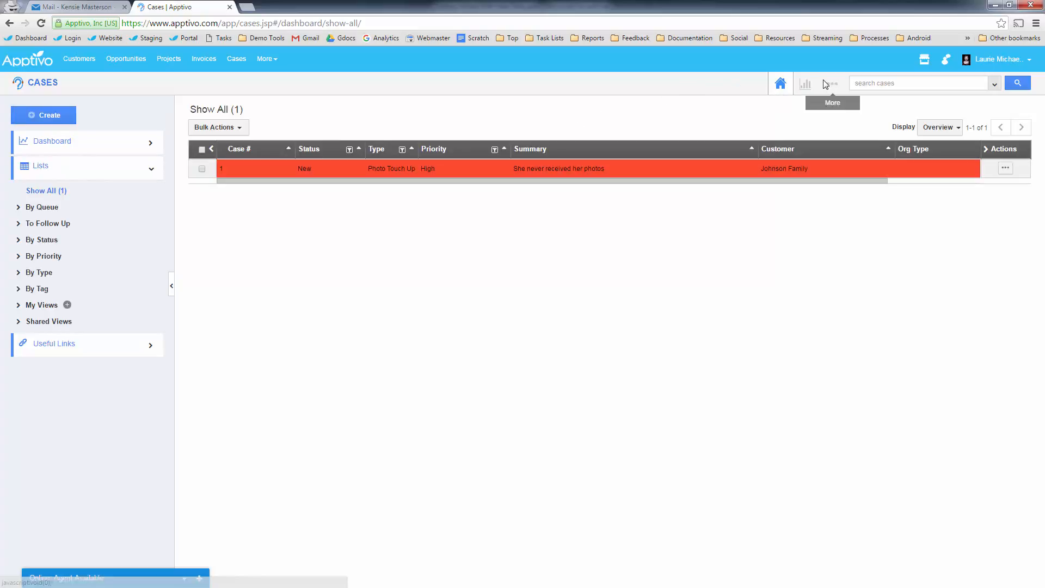
click(831, 83)
click(813, 114)
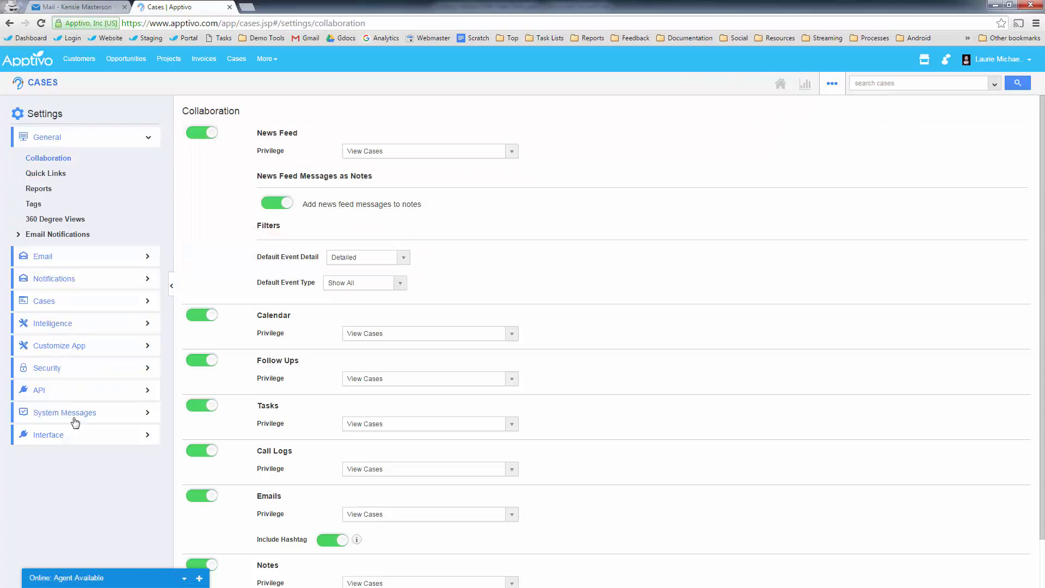
click(71, 435)
click(49, 460)
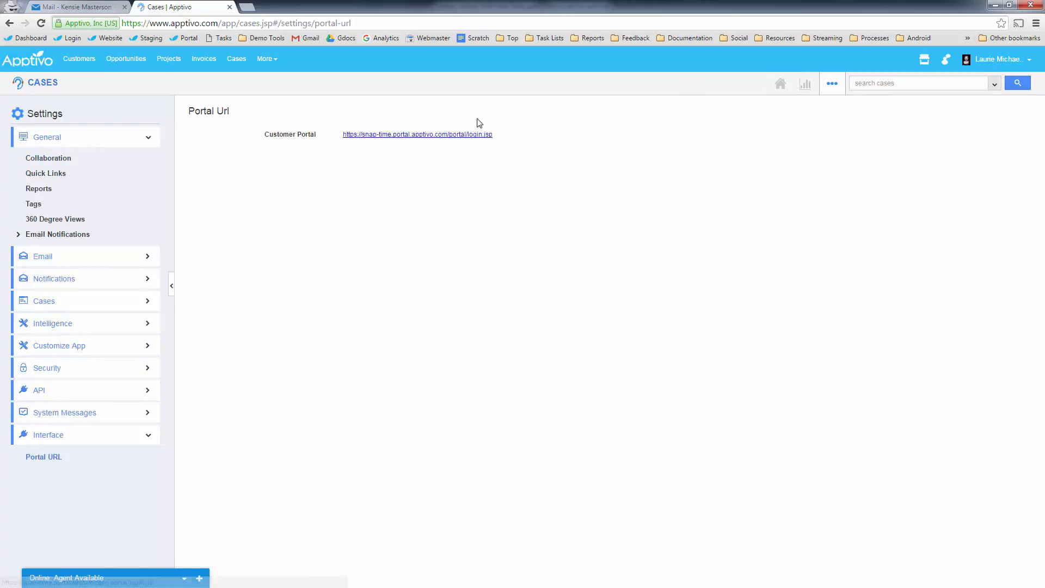
click(465, 136)
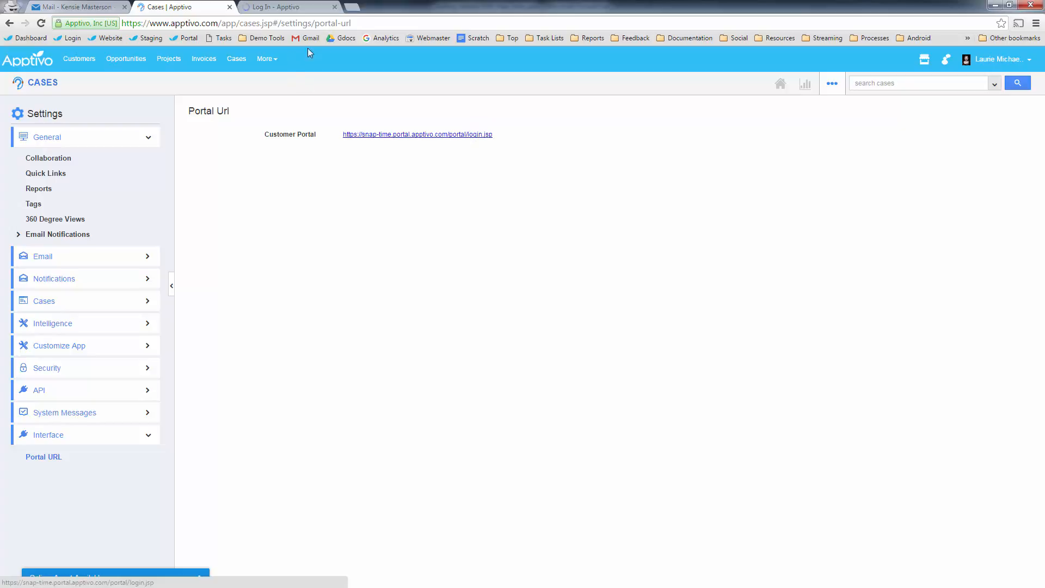
click(276, 7)
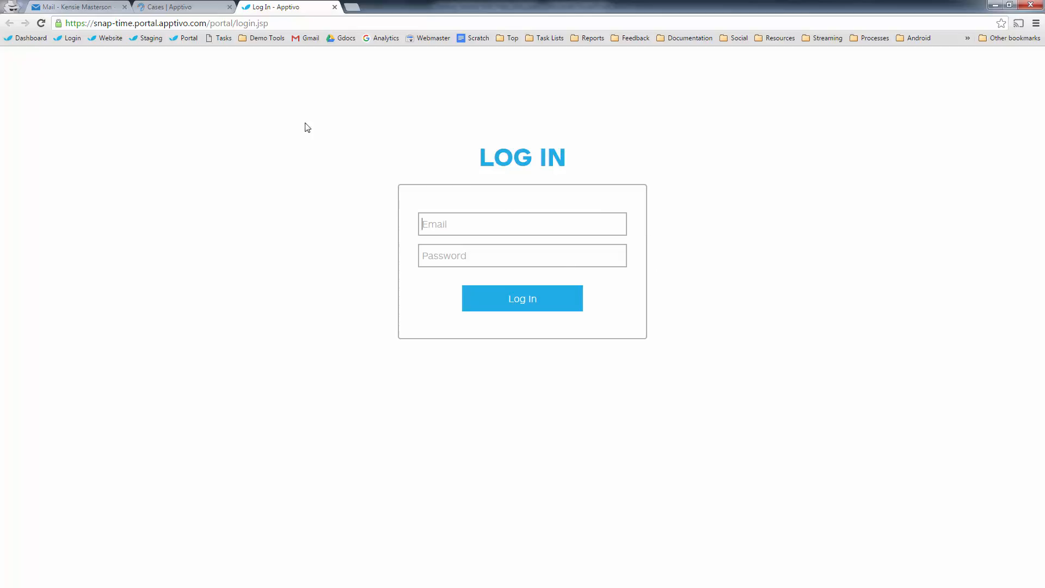
- Accept the Xinnect with Snap Time invitation email in the customer's Outlook mailbox
click(65, 9)
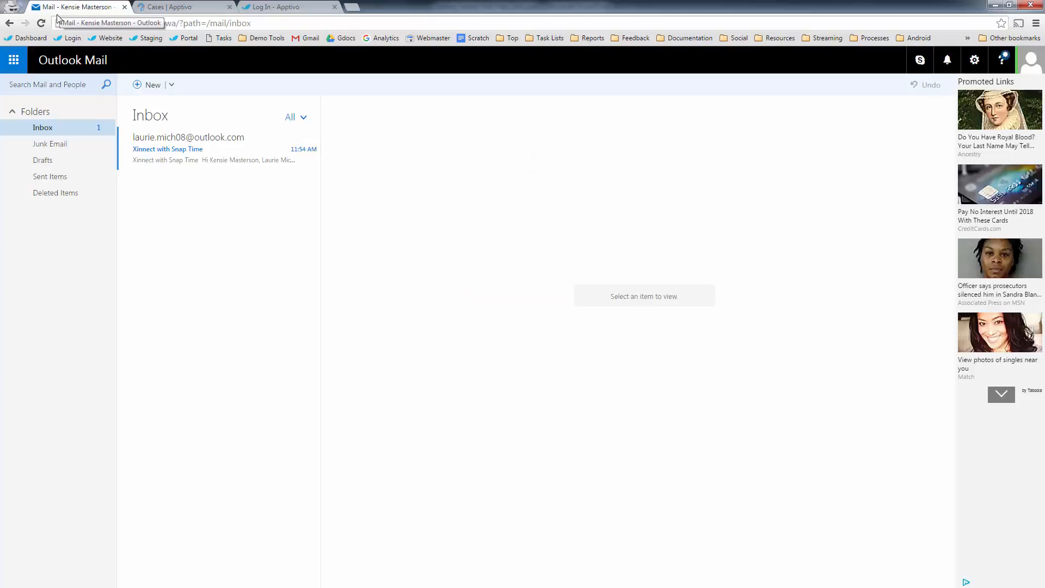
click(222, 147)
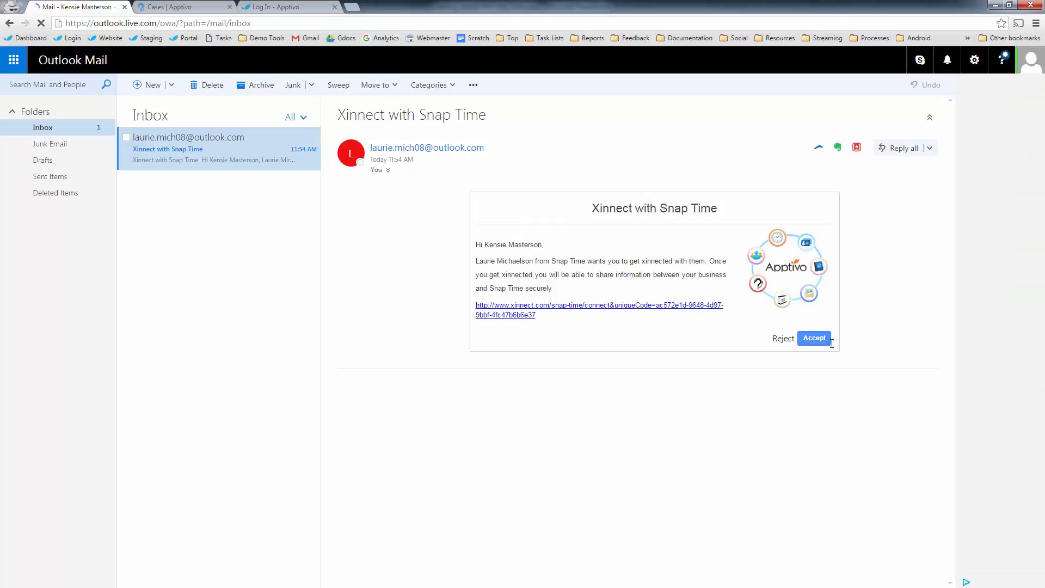
click(815, 338)
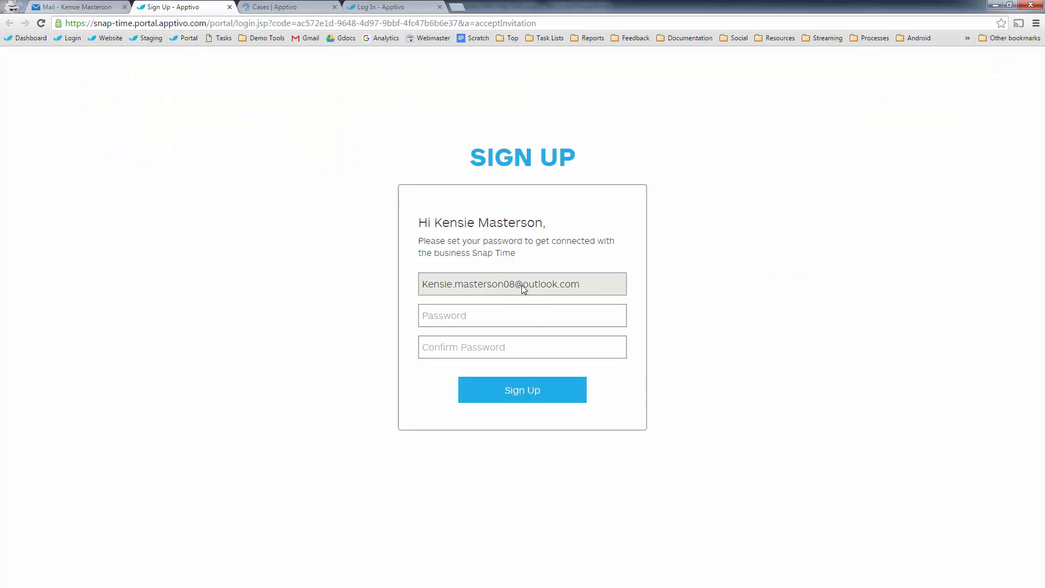
- Enter and confirm a new portal password, then submit the sign-up form
click(473, 314)
text(••••••••••)
key(Tab)
text(•)
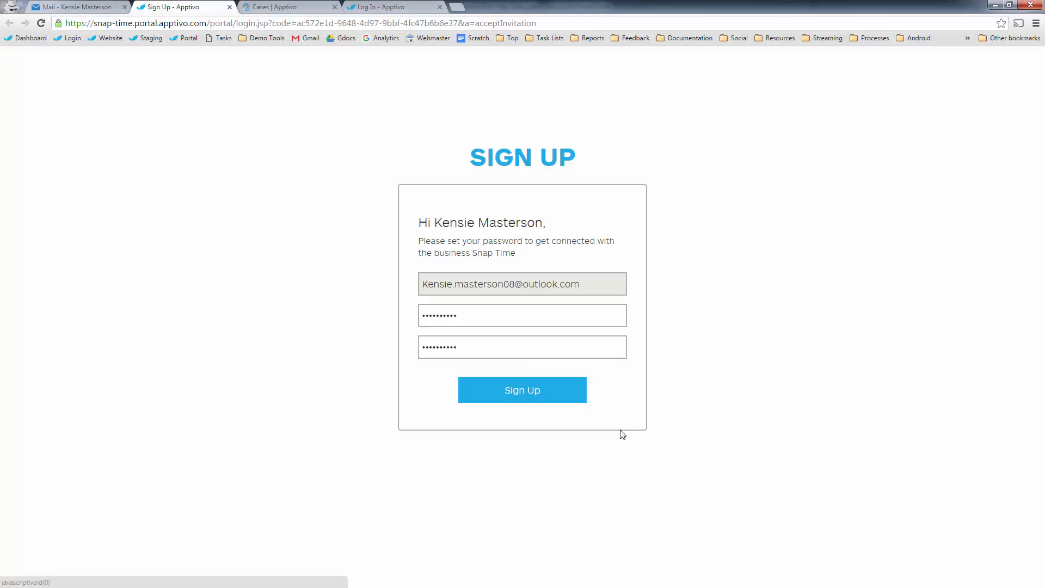
key(Return)
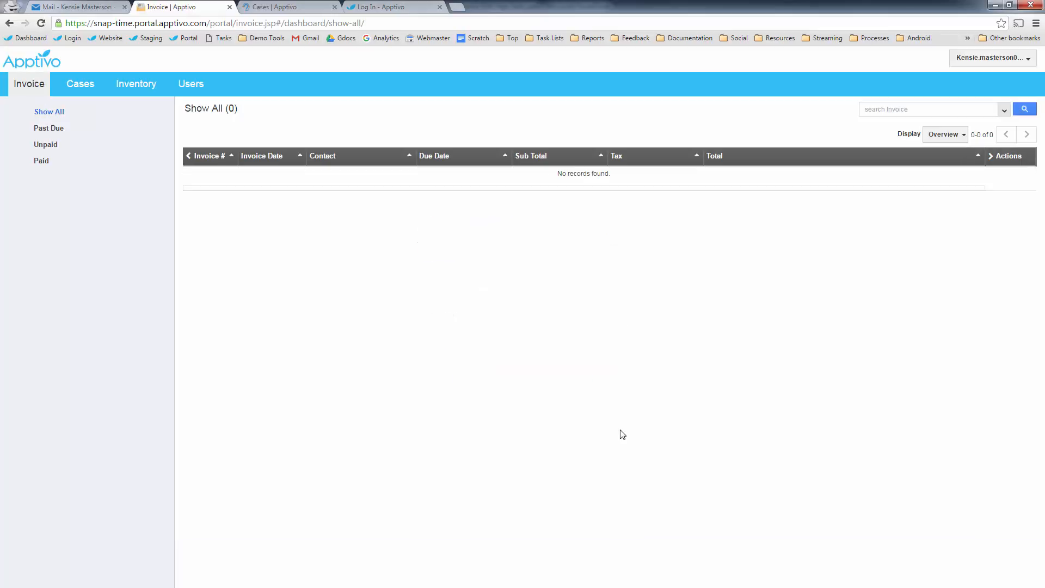
- View the portal's empty Cases list, then return to the Apptivo admin tab
click(71, 89)
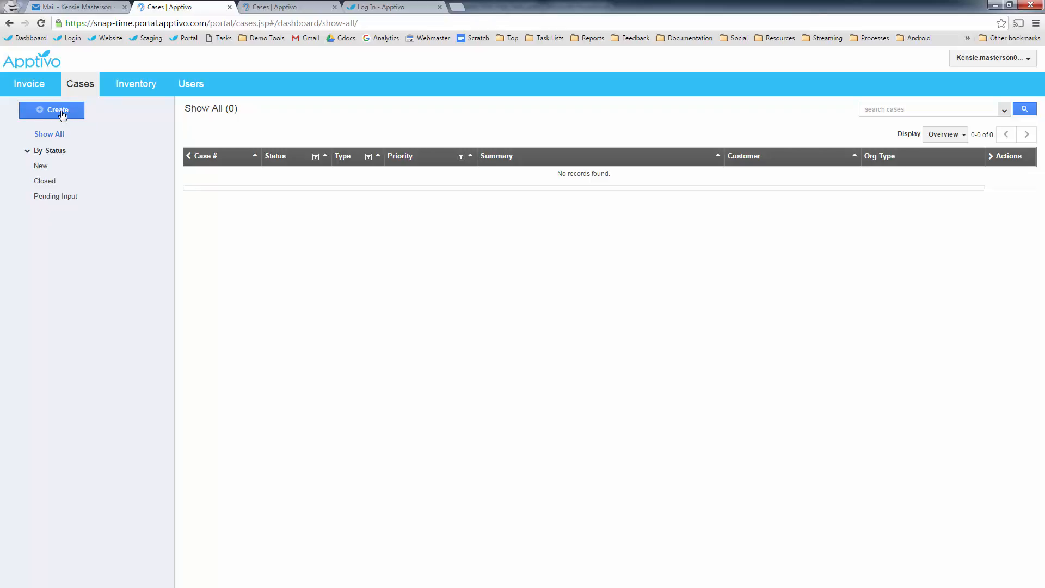
click(284, 7)
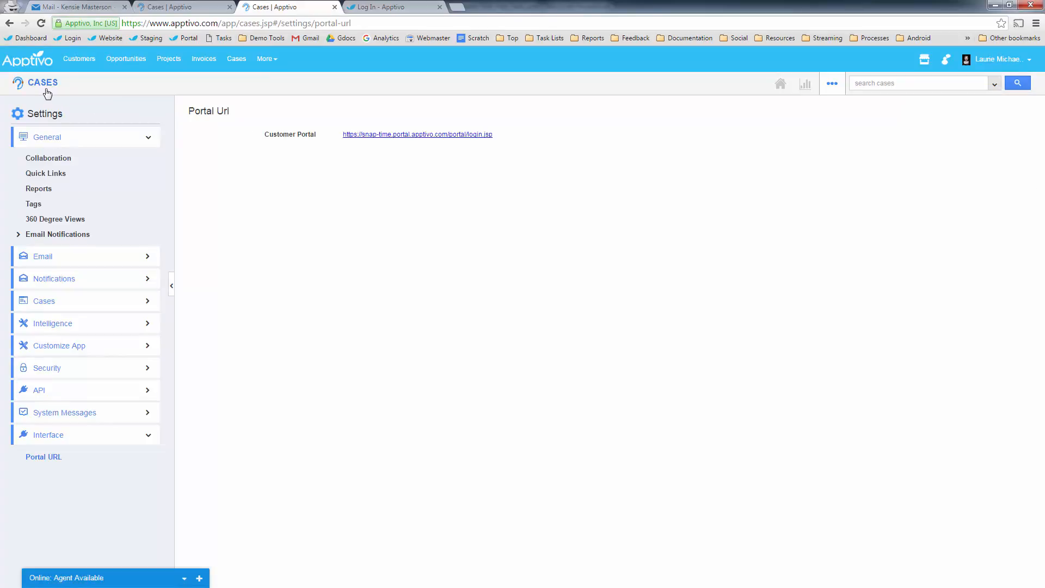
- Go back to Tustin High School and open the School Administrator contact down to App Access Privileges
click(10, 24)
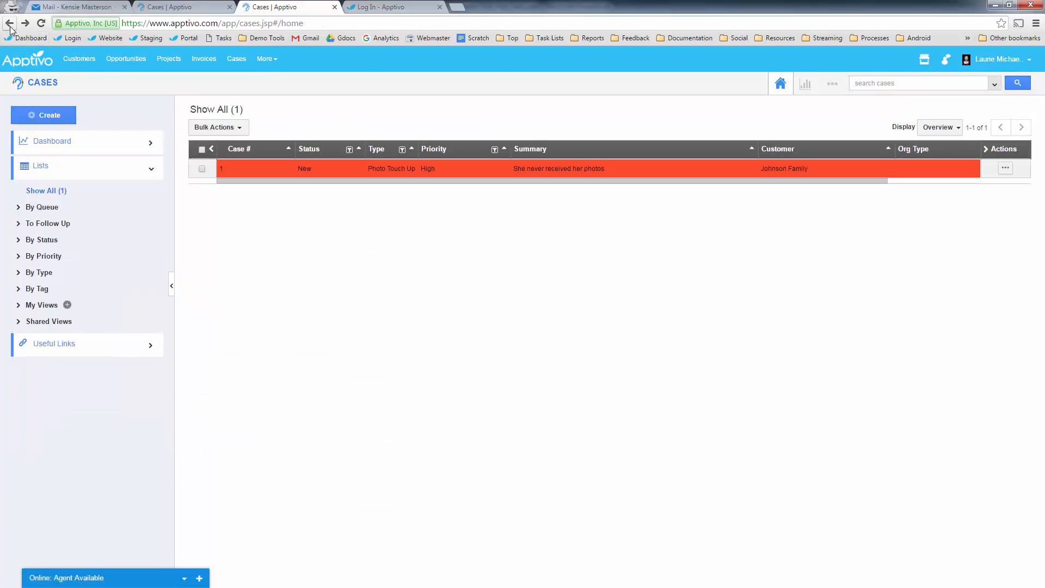
click(9, 24)
click(10, 24)
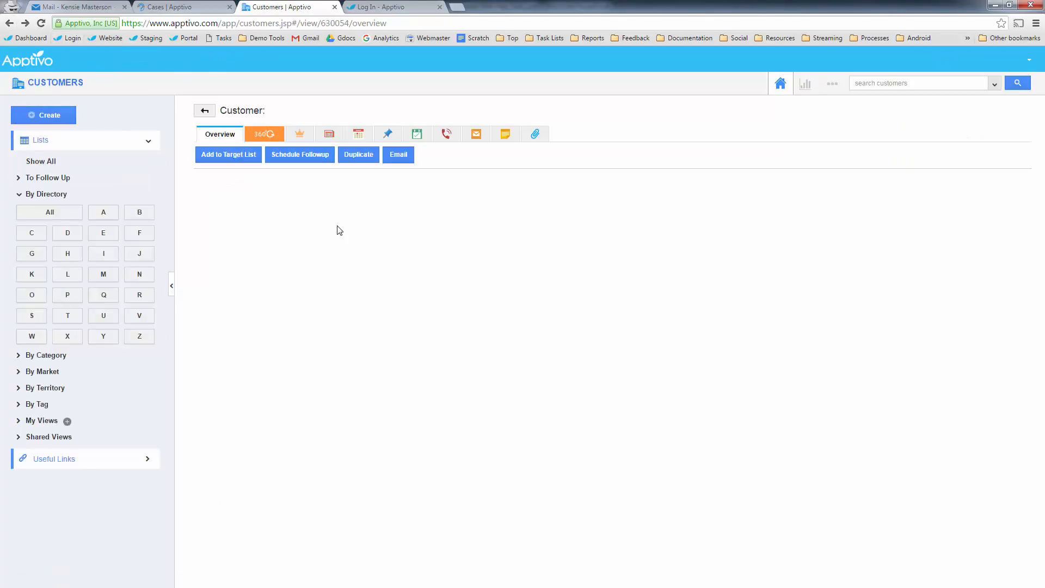
scroll(675, 408, down, 5)
scroll(686, 422, down, 15)
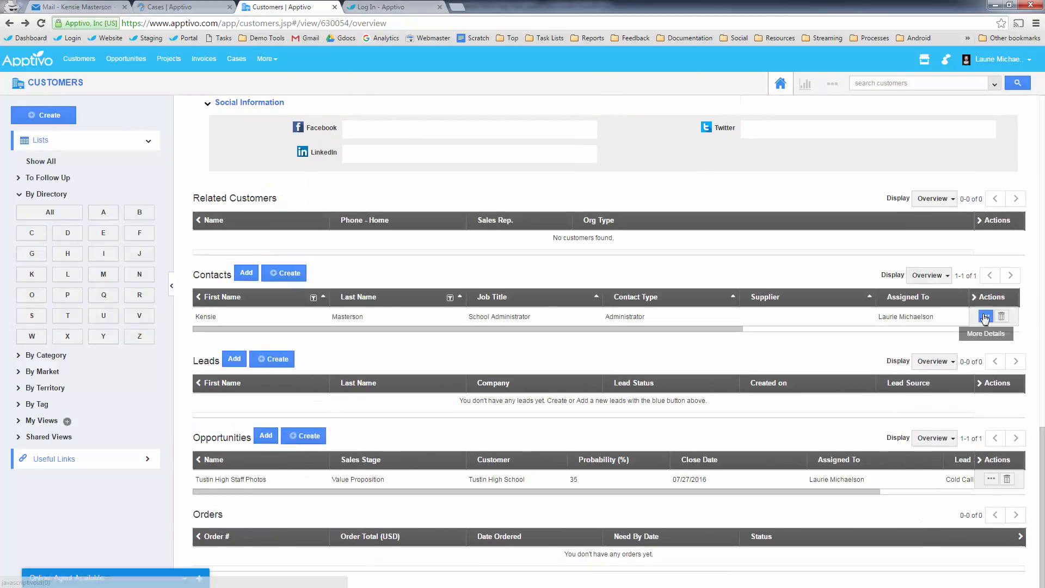
click(986, 316)
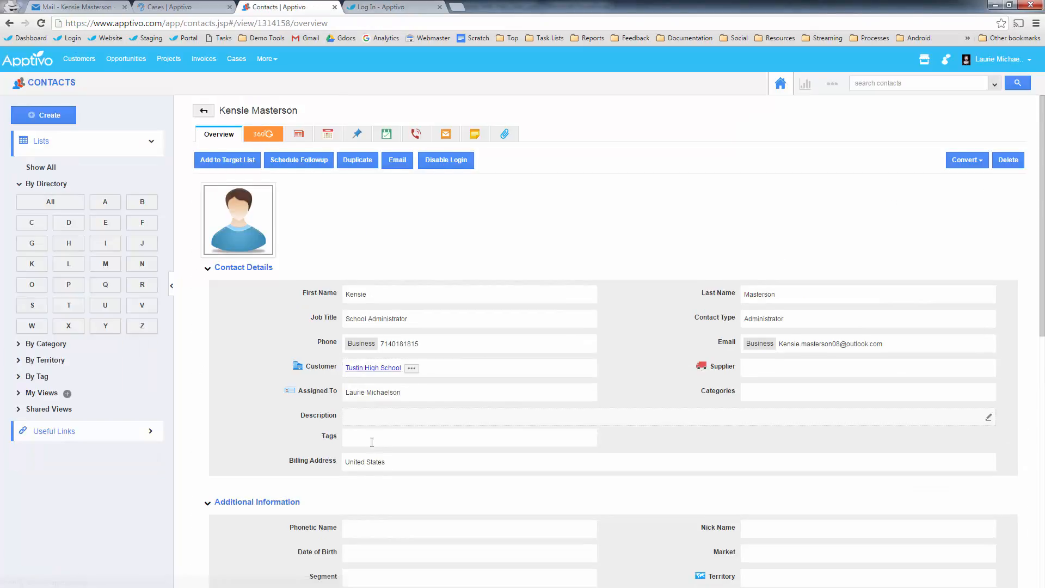
scroll(376, 447, down, 12)
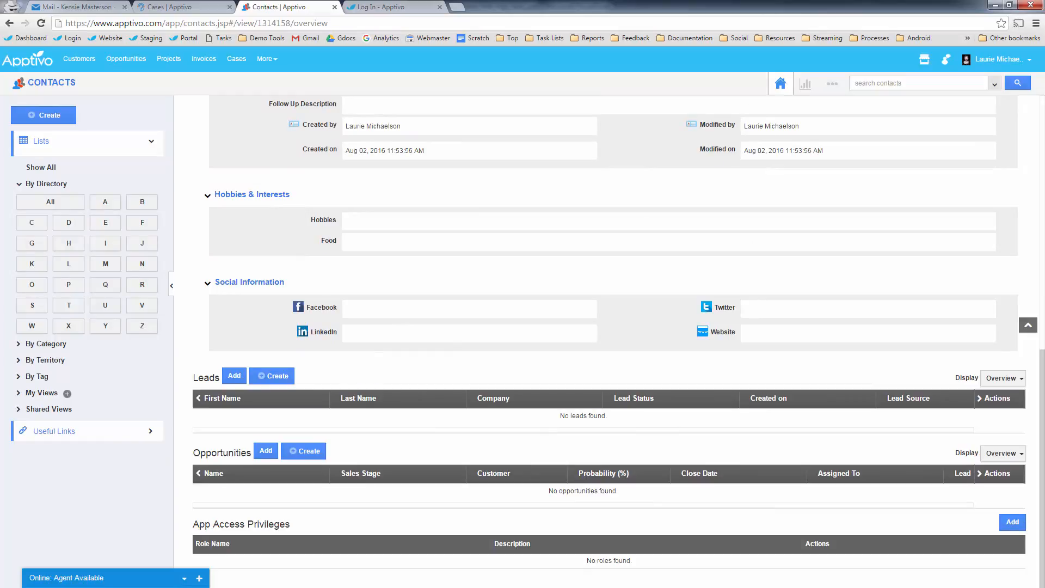
- Add the CRM > Cases role Customer Service Manager to the contact's app access and save
click(1013, 522)
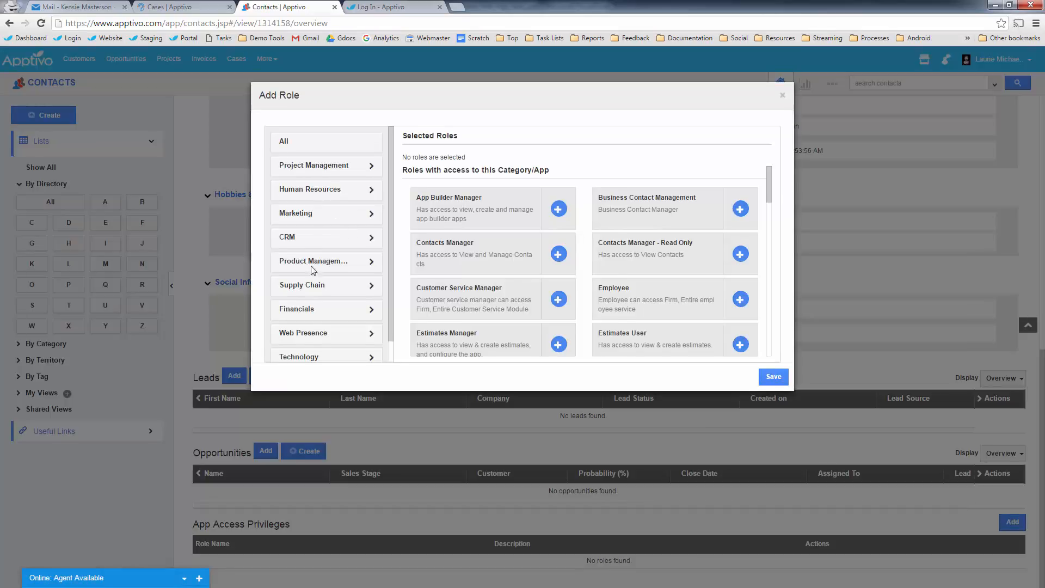
click(375, 243)
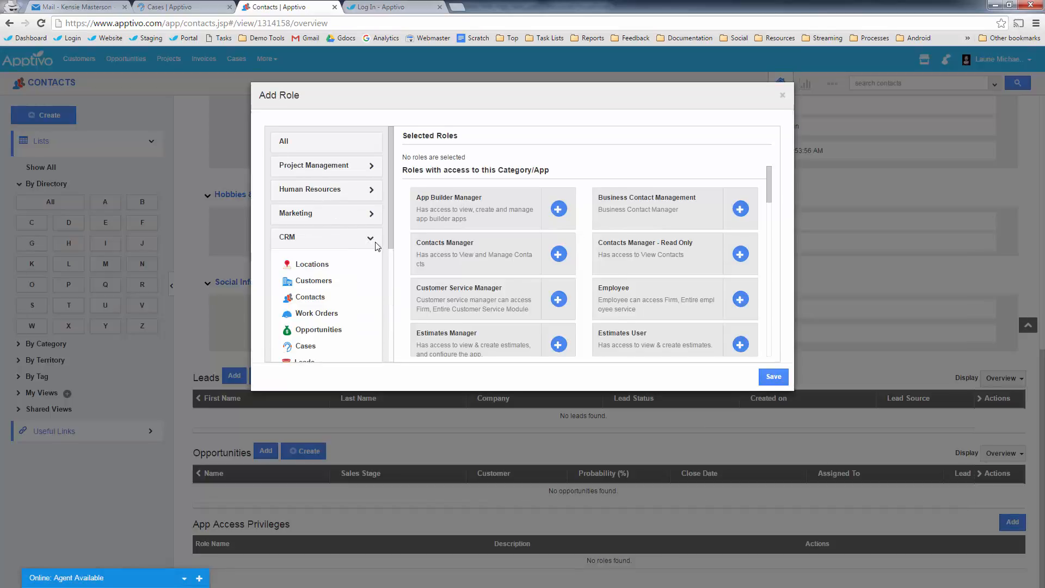
scroll(305, 294, down, 1)
click(306, 292)
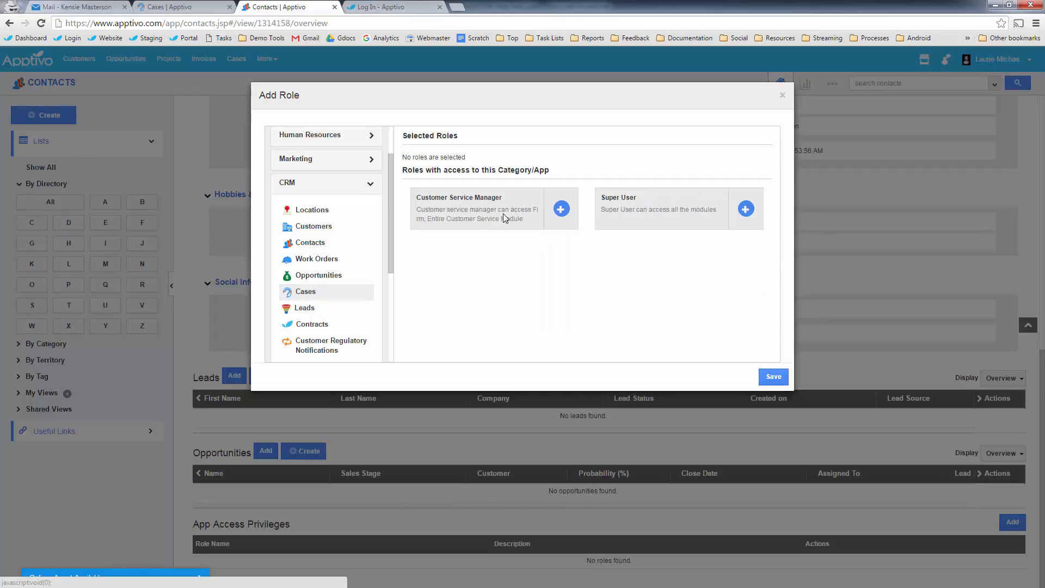
click(561, 208)
click(774, 382)
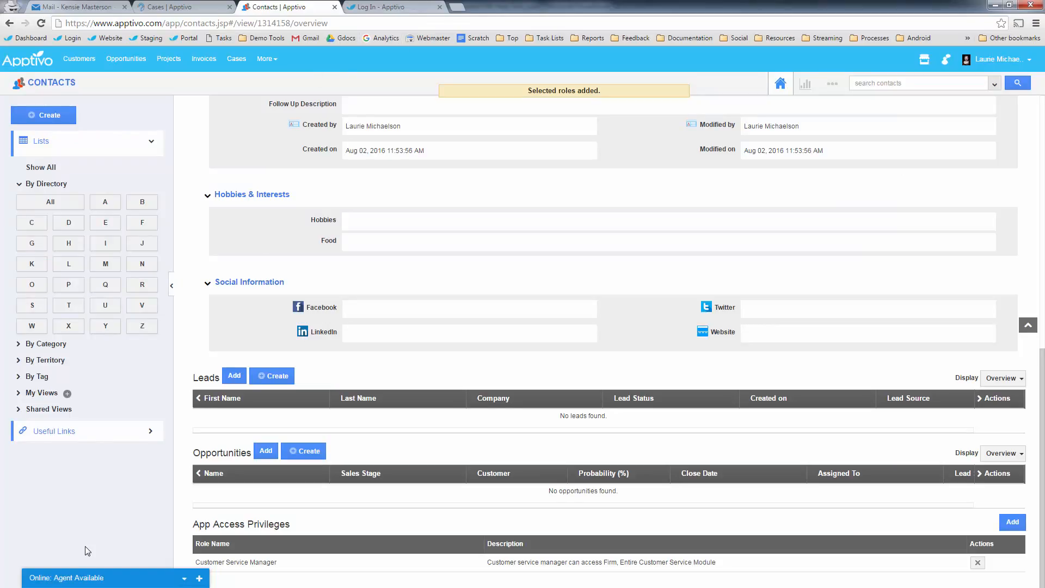
- Open the live chat panel, then load the Apptivo website bookmark in a new tab
click(106, 579)
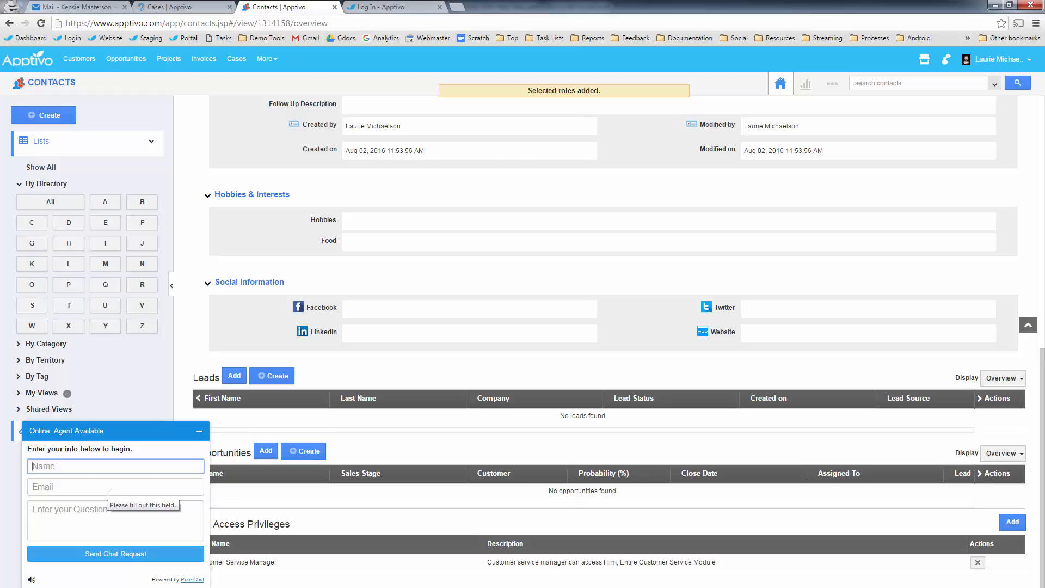
click(457, 6)
click(119, 38)
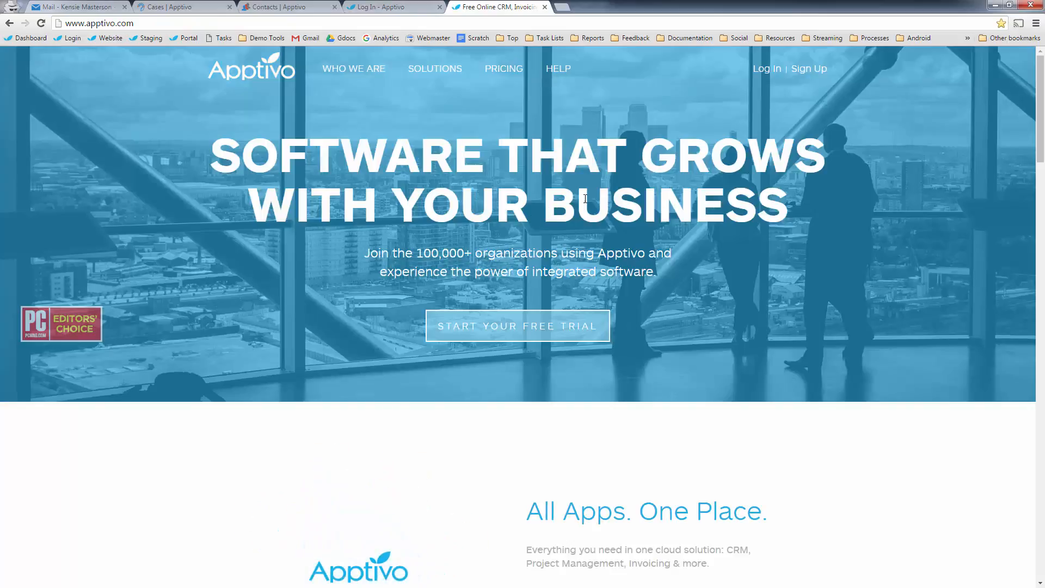
- Go to the Answers page from the HELP menu in the site's top navigation
mouse_move(413, 66)
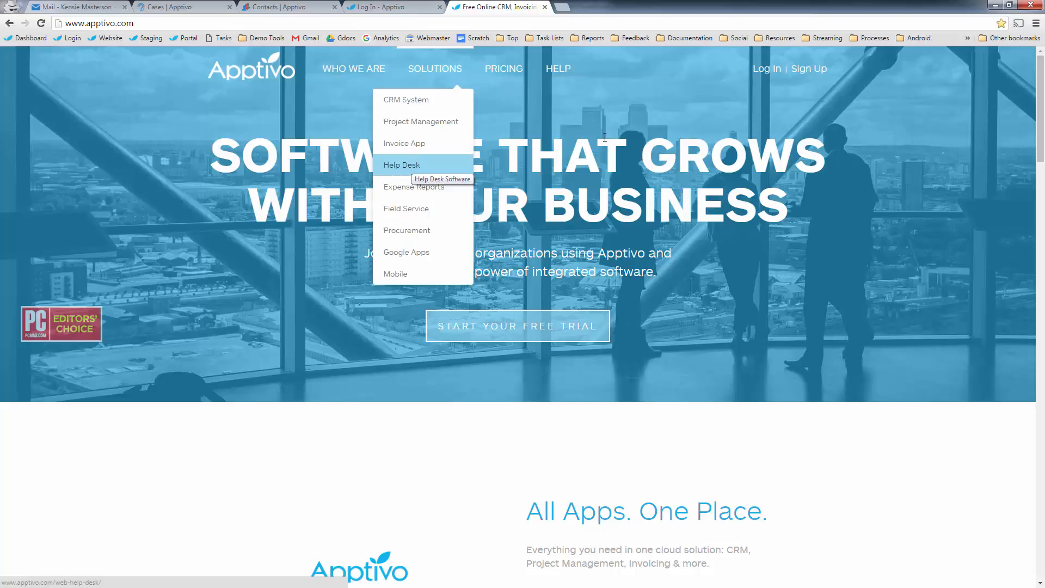
mouse_move(556, 69)
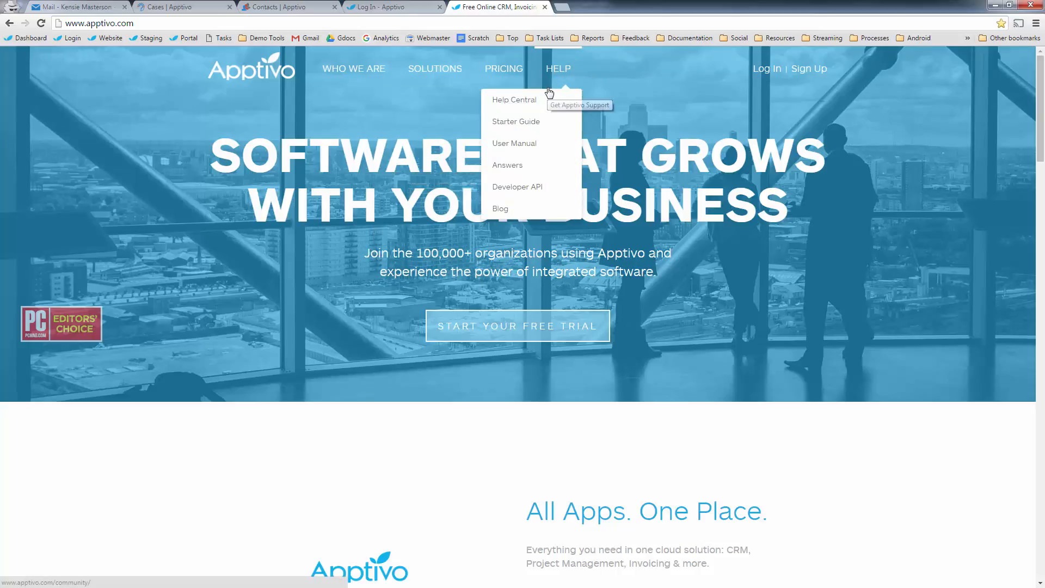
click(522, 167)
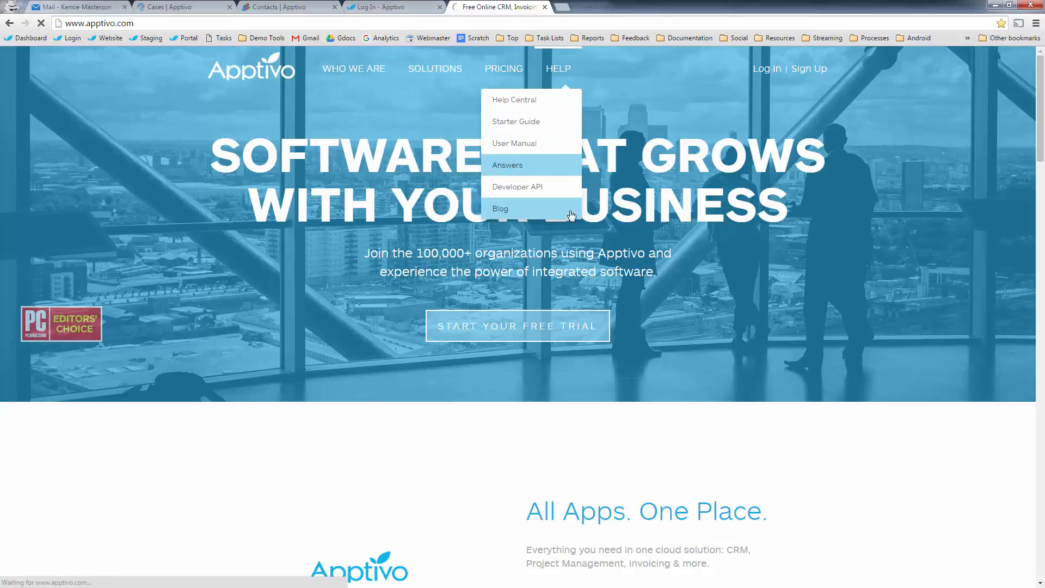